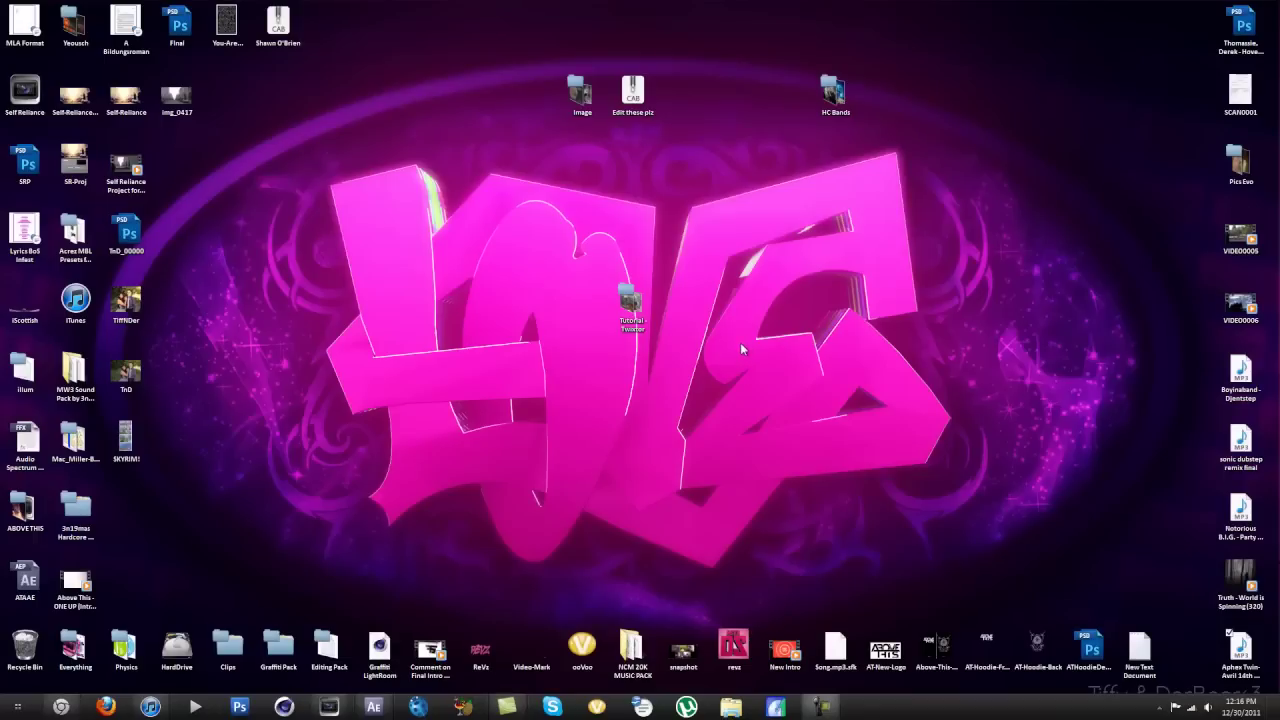
# Open the Tutorial - Twixtor folder and review the Collat Headshot L96A1 and Noscope clip details
pyautogui.doubleClick(631, 307)
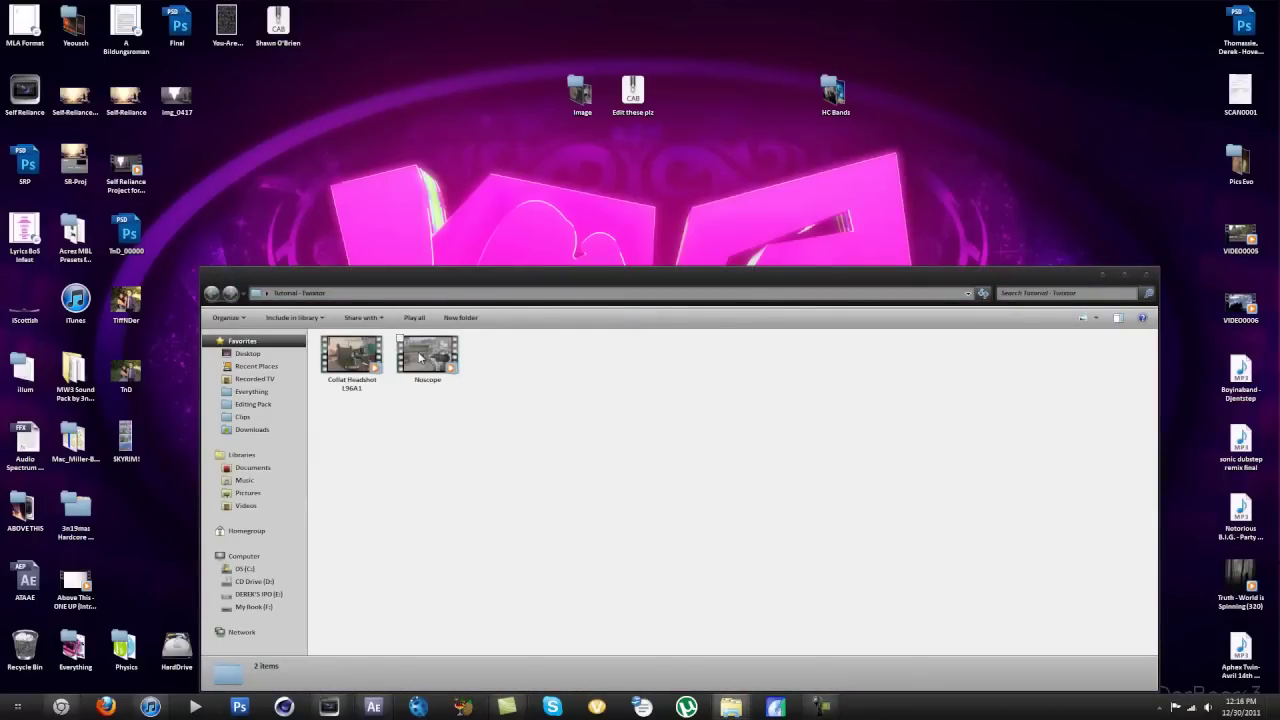
pyautogui.click(420, 358)
pyautogui.moveTo(708, 283); pyautogui.dragTo(703, 181)
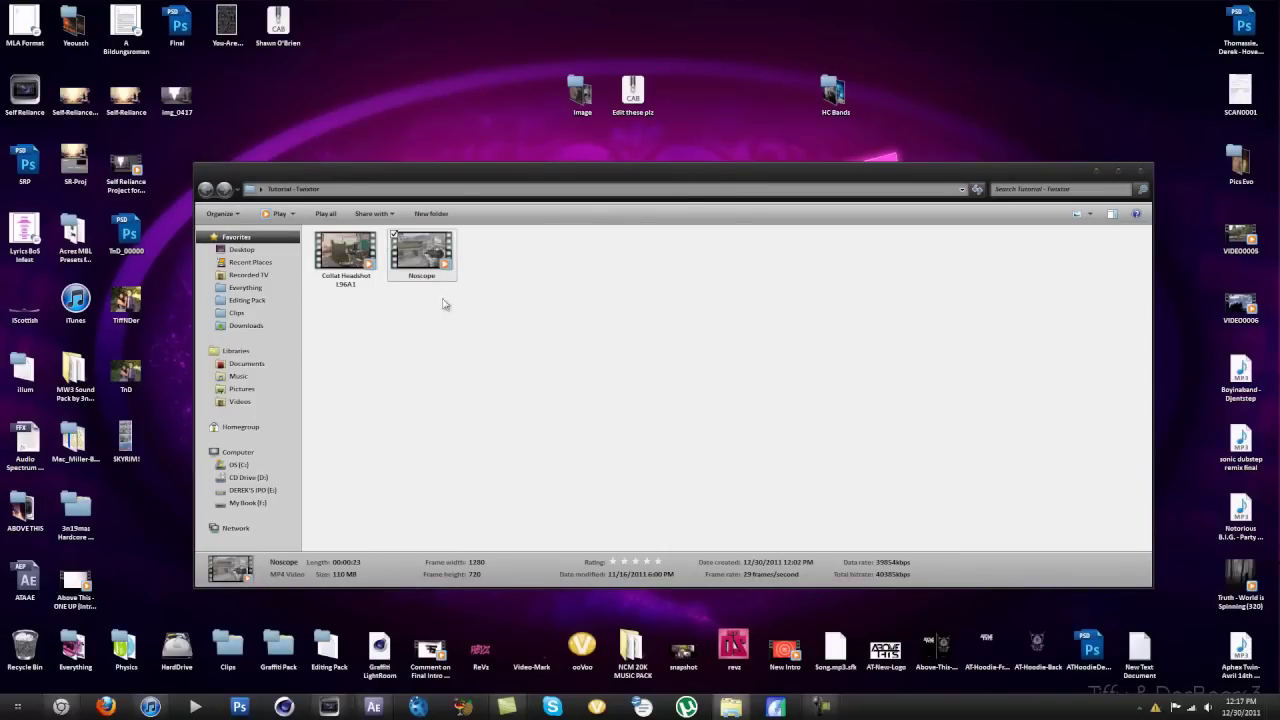
pyautogui.click(341, 258)
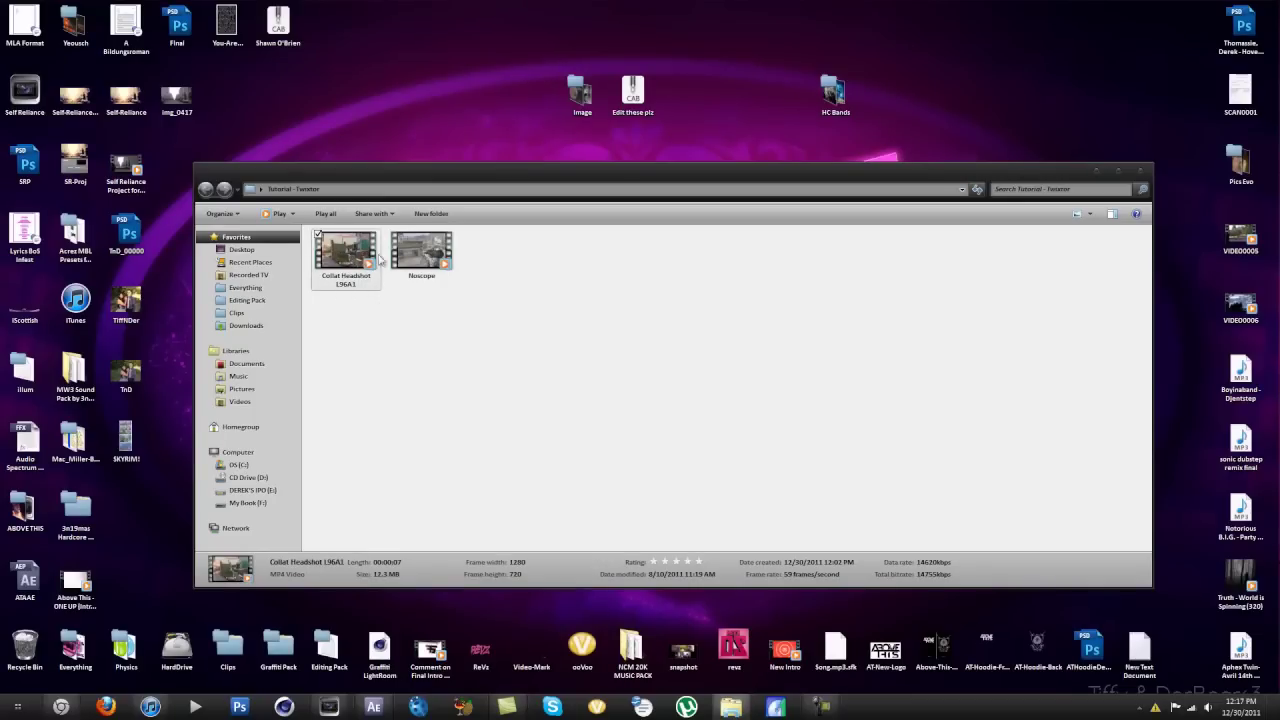
pyautogui.click(424, 254)
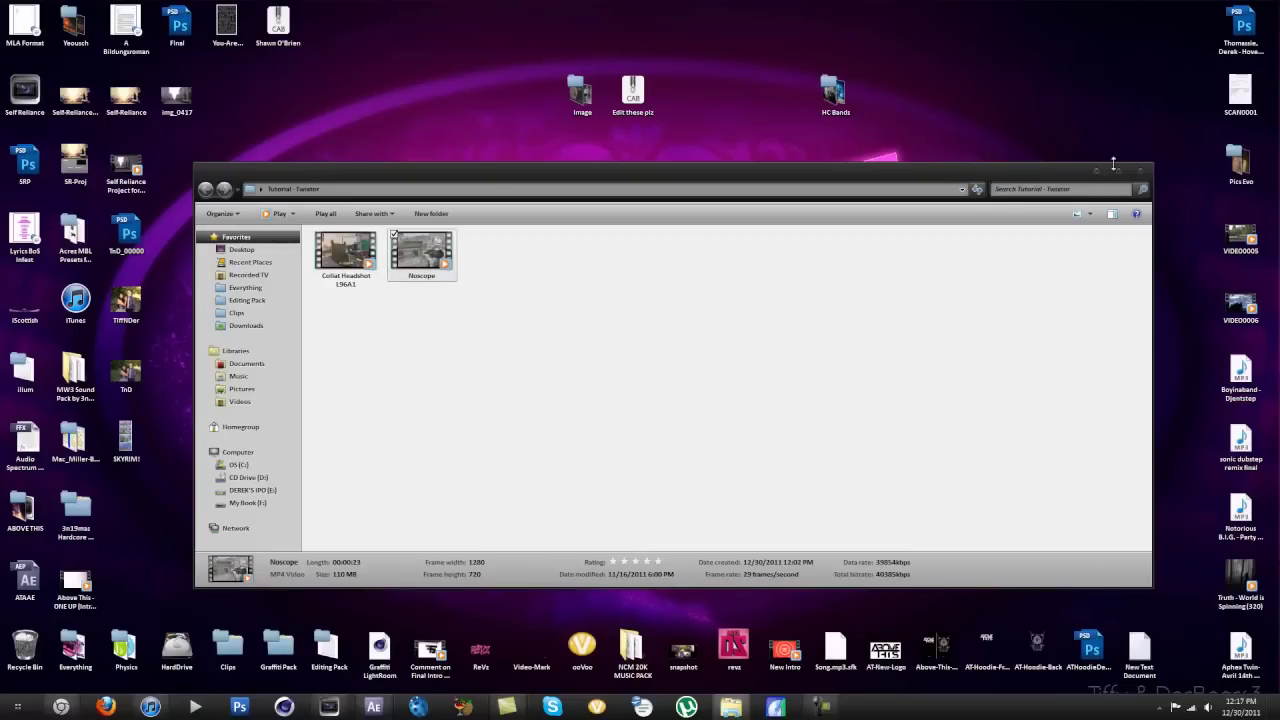
pyautogui.click(386, 350)
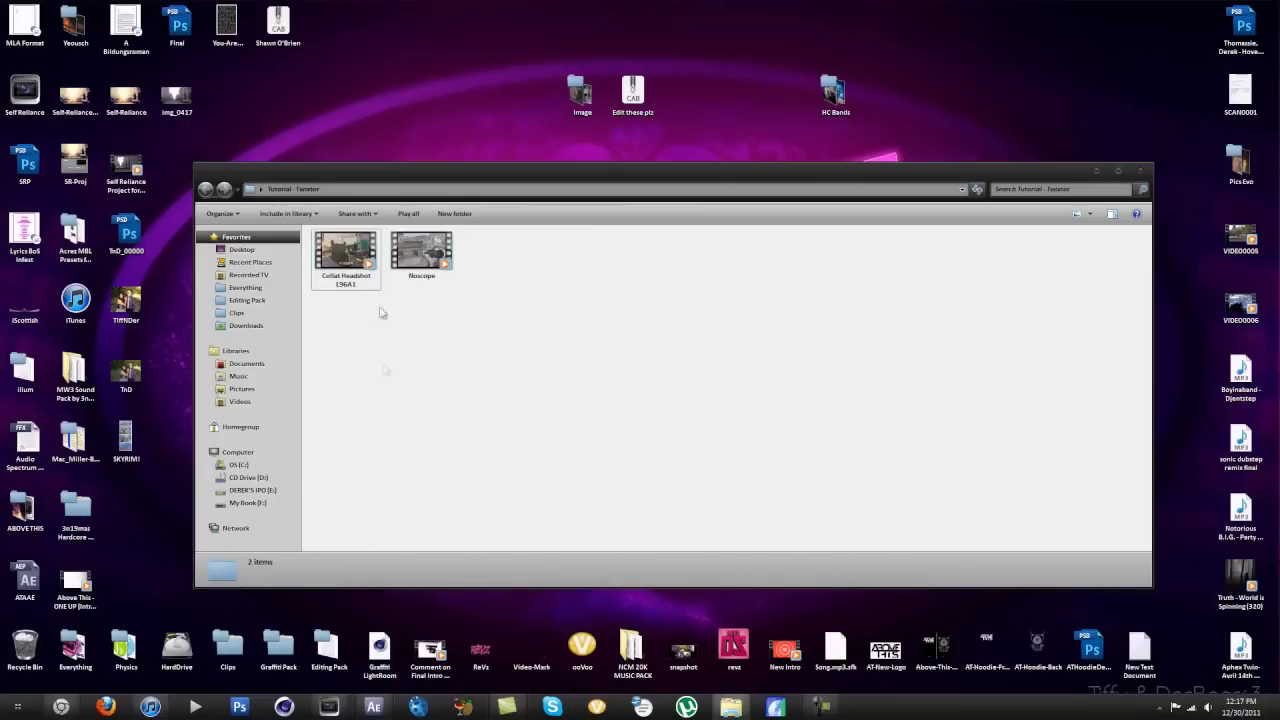
pyautogui.click(345, 256)
# Import the Collat Headshot L96A1 clip and build a 1280 x 720, 59.94 fps composition from it
pyautogui.click(372, 707)
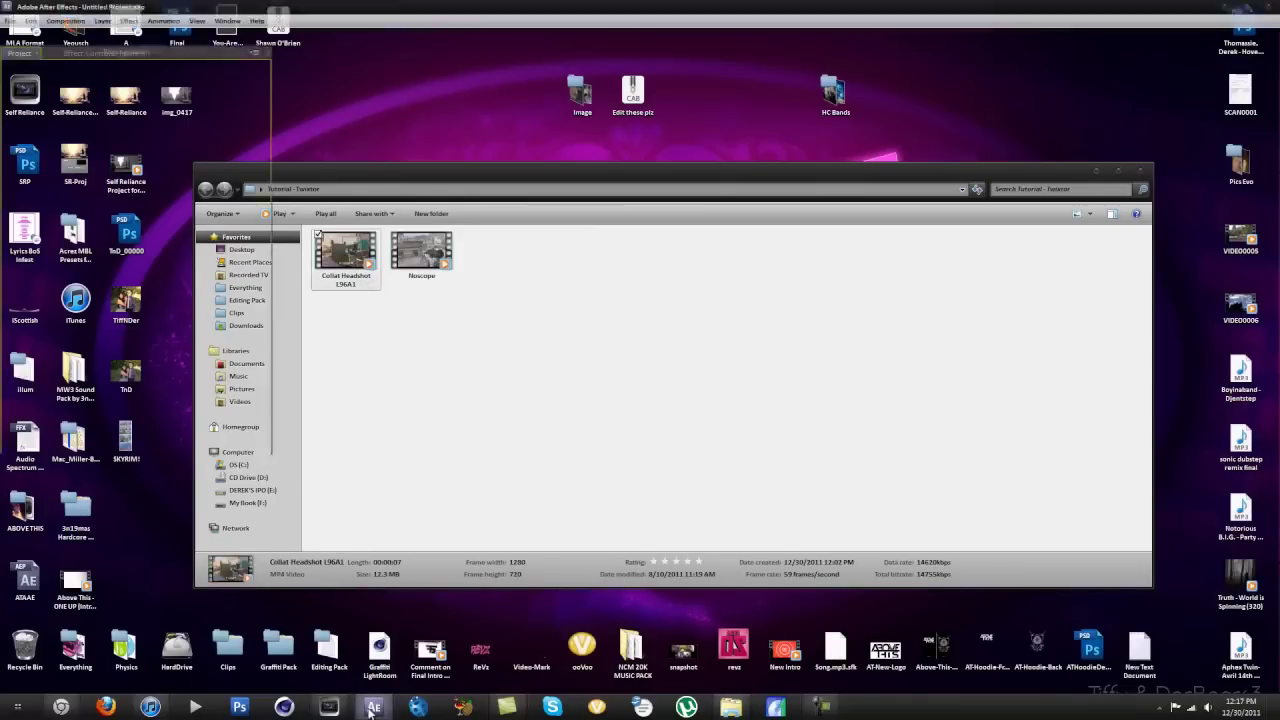
pyautogui.moveTo(372, 707); pyautogui.dragTo(189, 346)
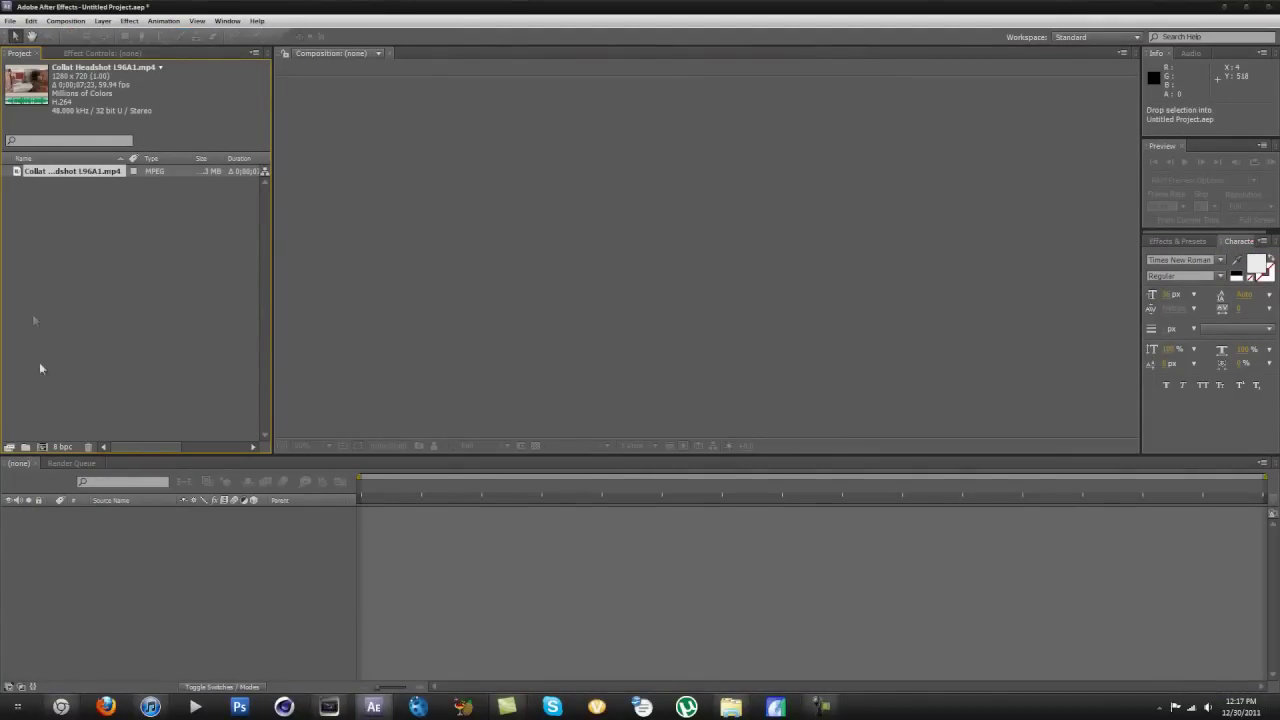
pyautogui.click(41, 447)
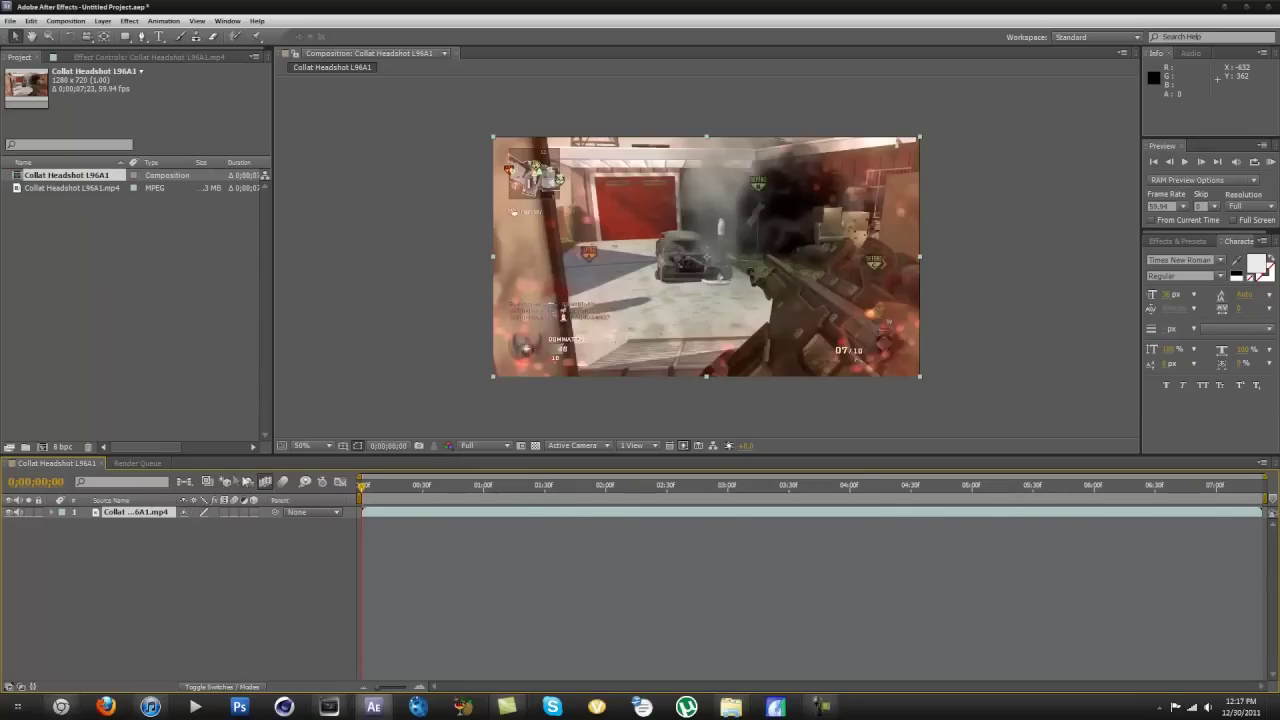
pyautogui.click(268, 484)
# Set the clip layer's frame blending to Pixel Motion
pyautogui.click(102, 21)
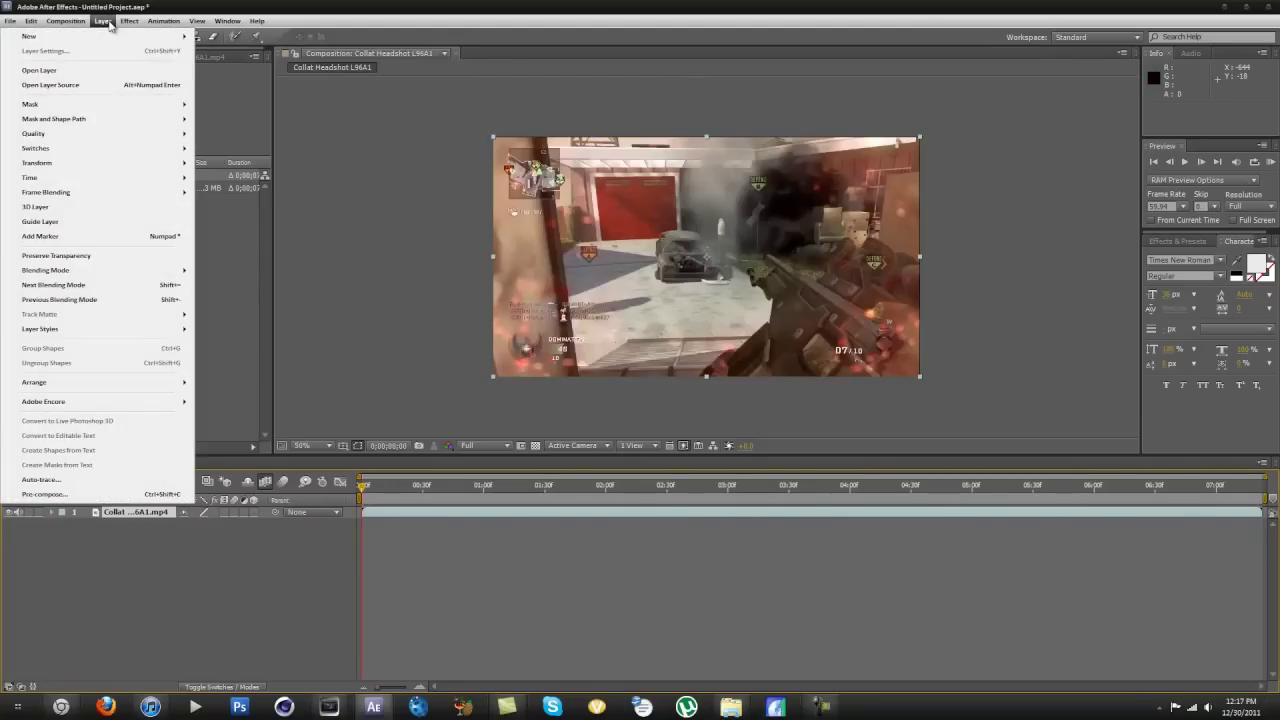
pyautogui.moveTo(97, 196)
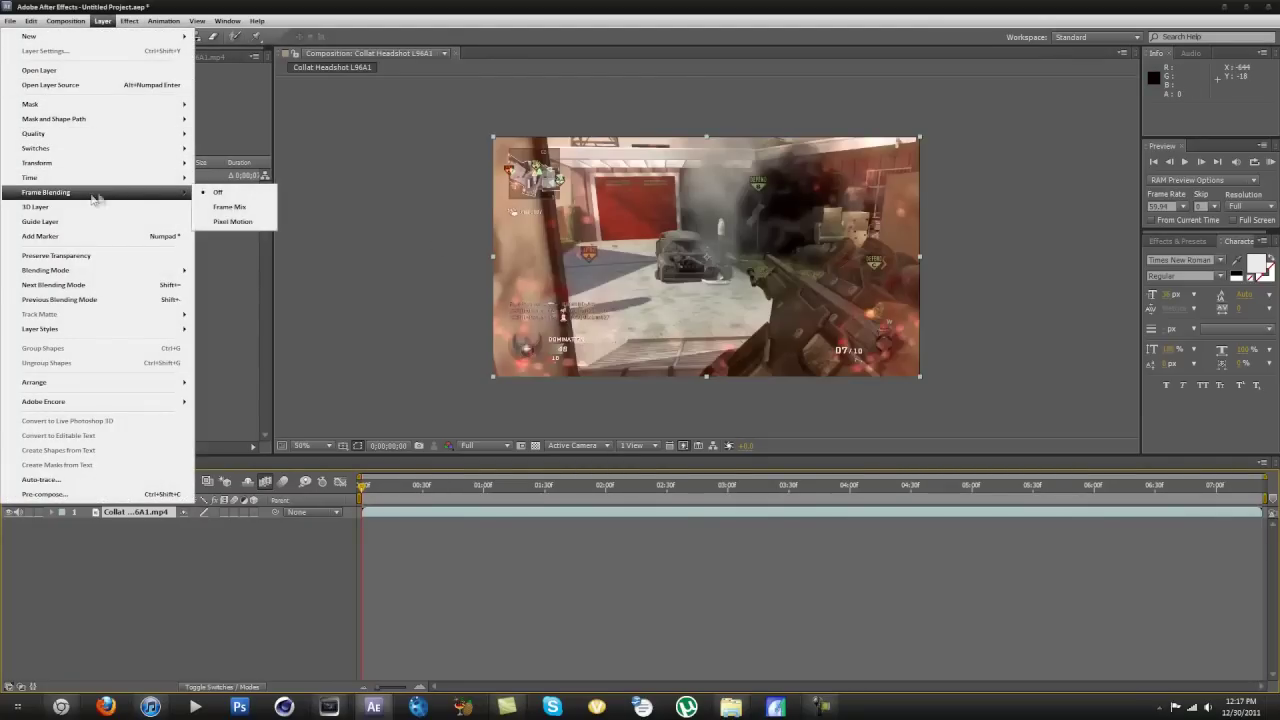
pyautogui.click(234, 222)
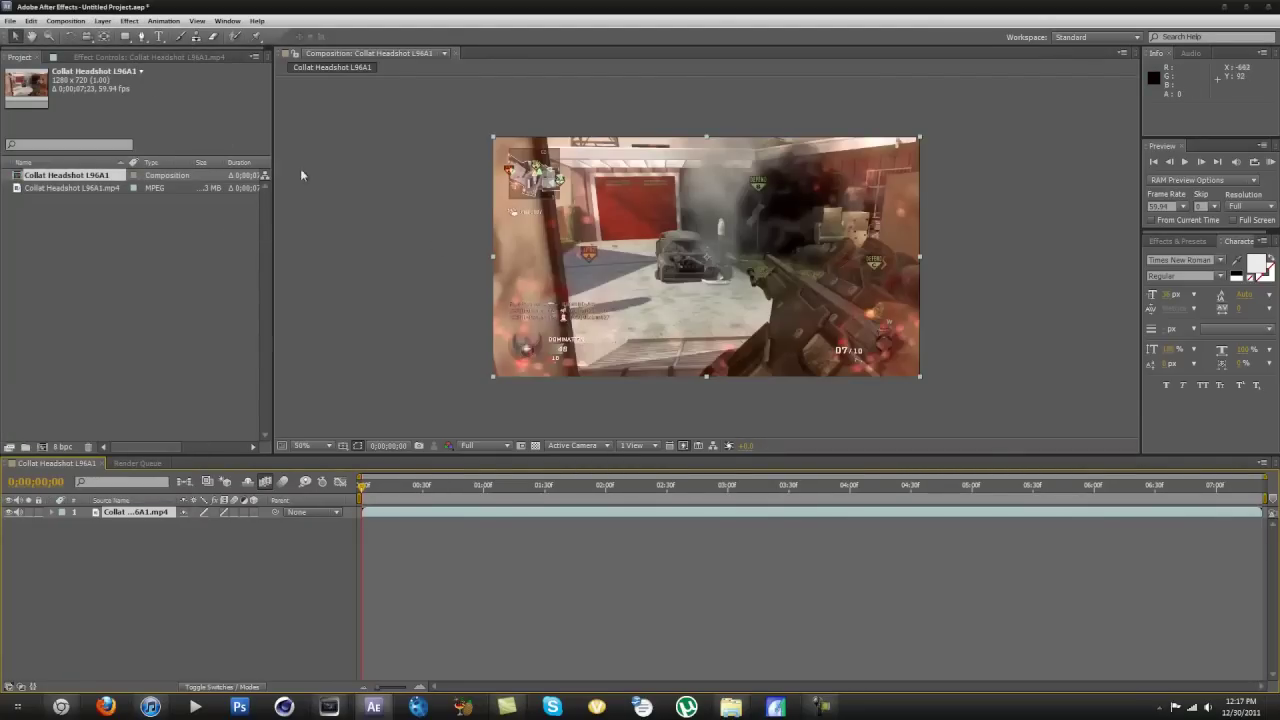
# Enable time remapping on the Collat Headshot clip layer
pyautogui.click(102, 21)
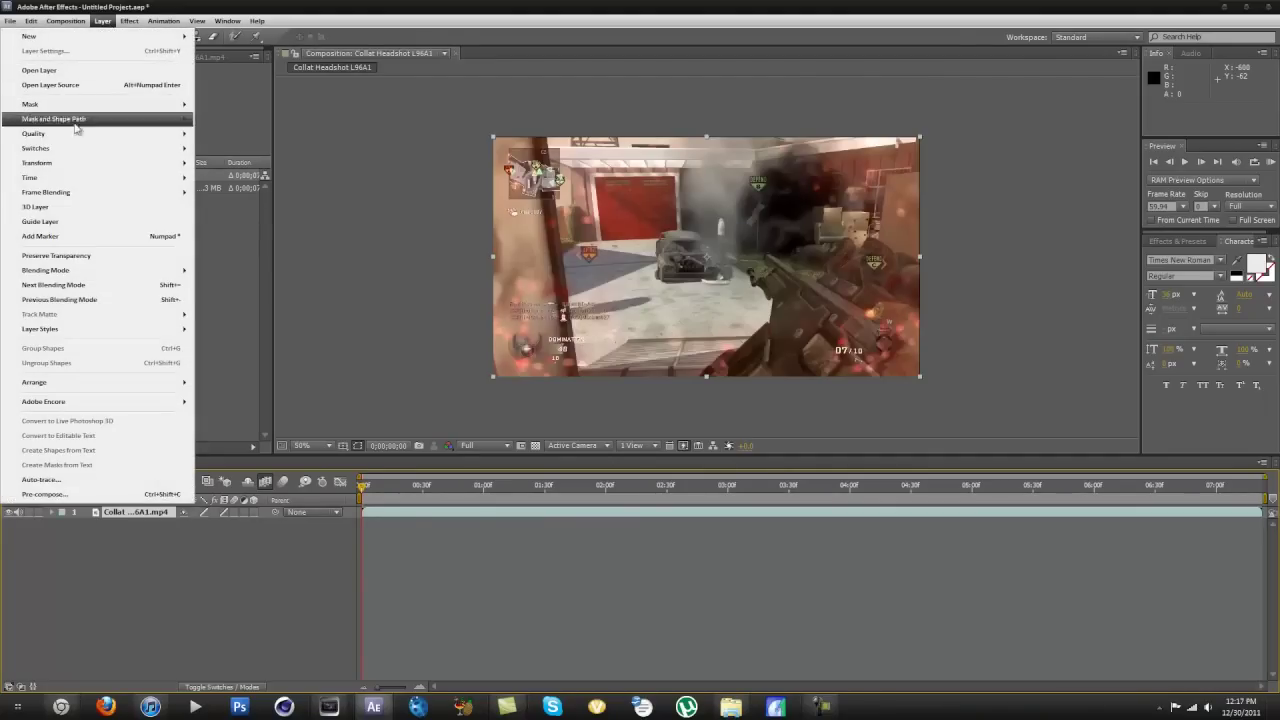
pyautogui.moveTo(66, 177)
pyautogui.click(242, 177)
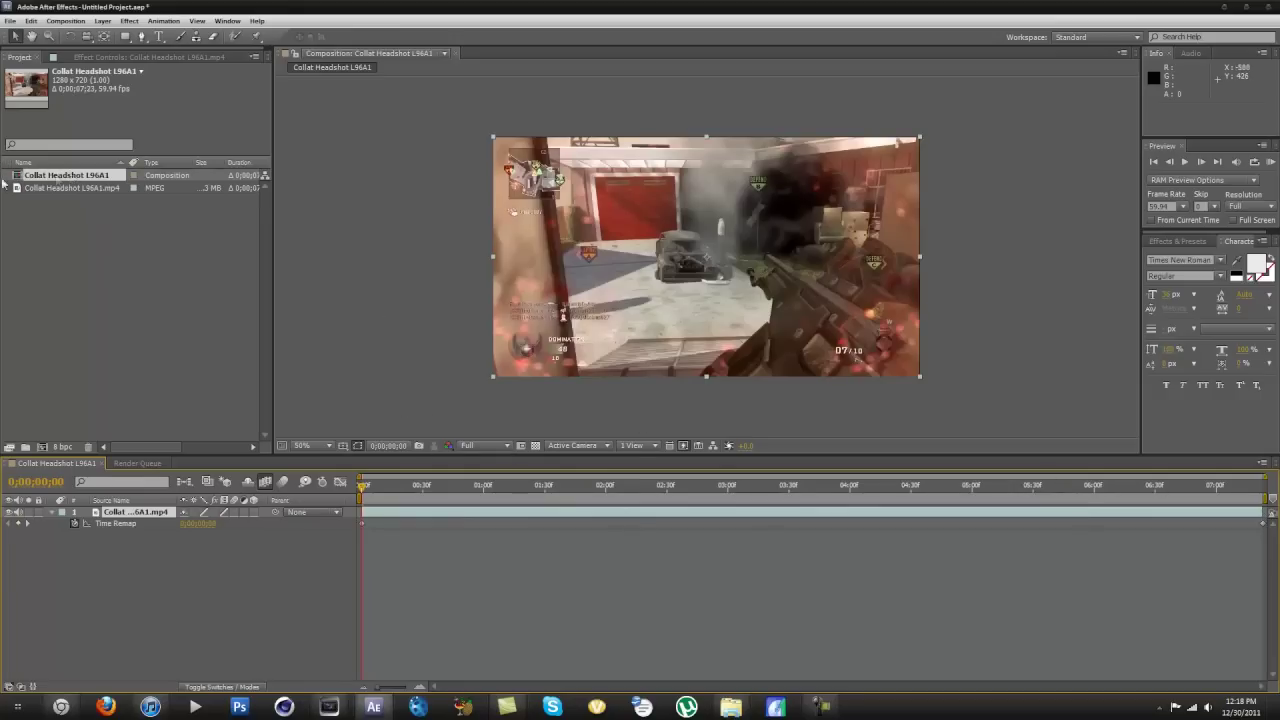
# Change the composition's duration from 0;00;07;23 to 0;00;14;23 in Composition Settings
pyautogui.rightClick(73, 175)
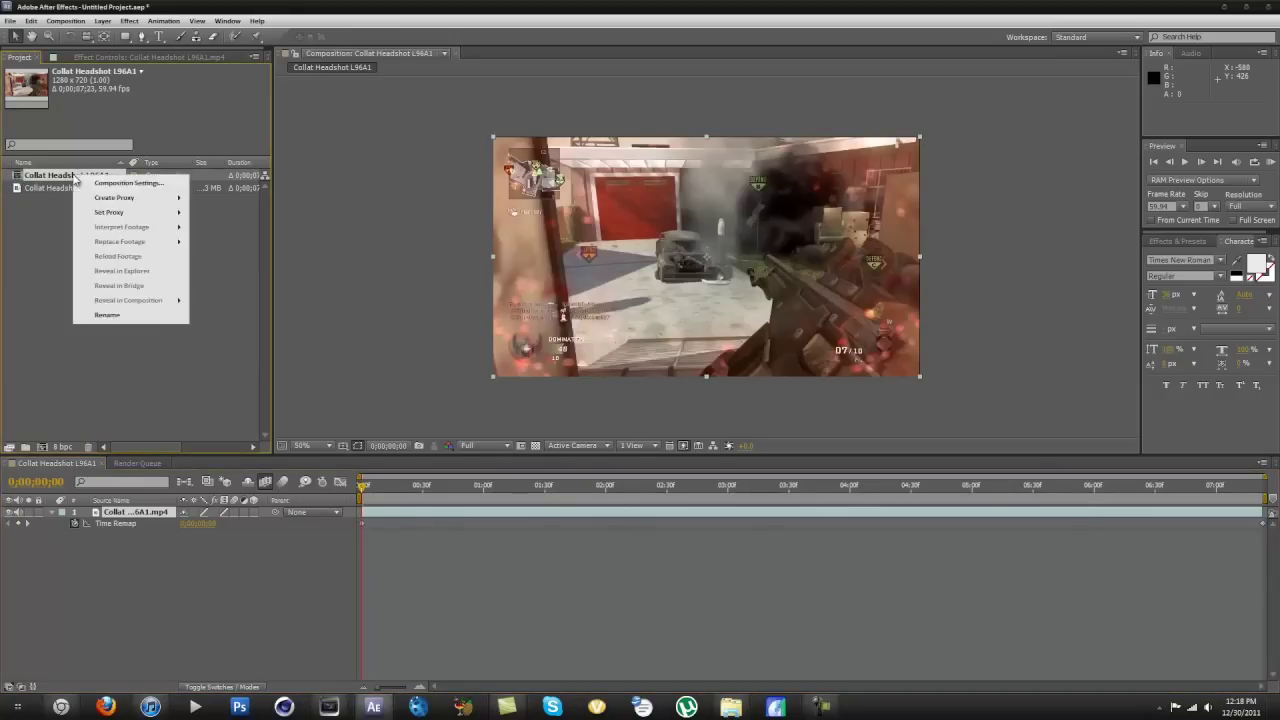
pyautogui.click(172, 186)
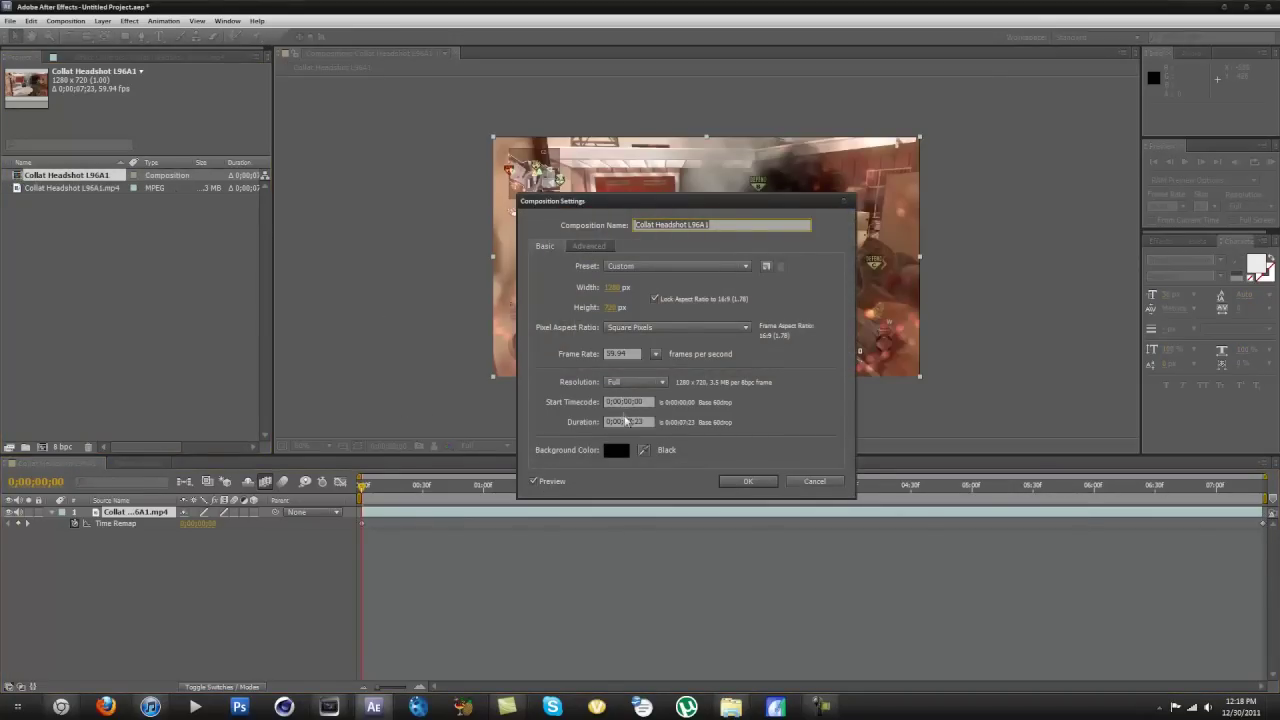
pyautogui.click(633, 421)
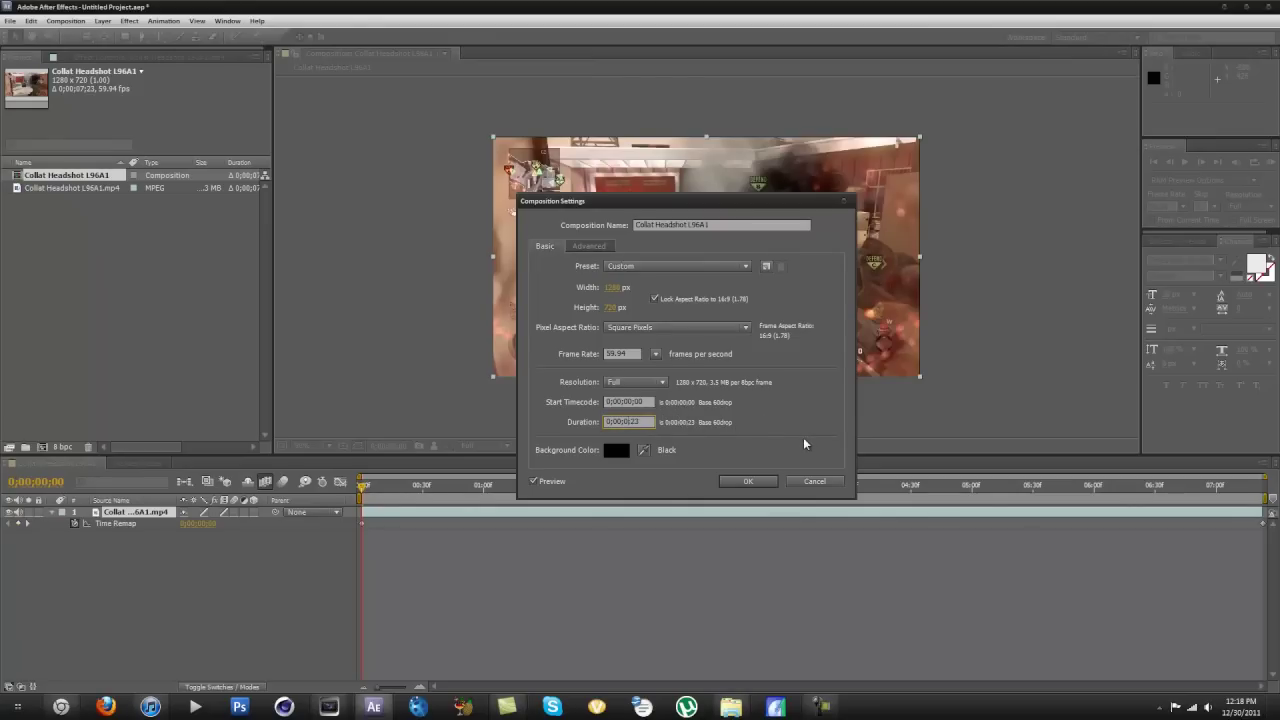
pyautogui.click(748, 483)
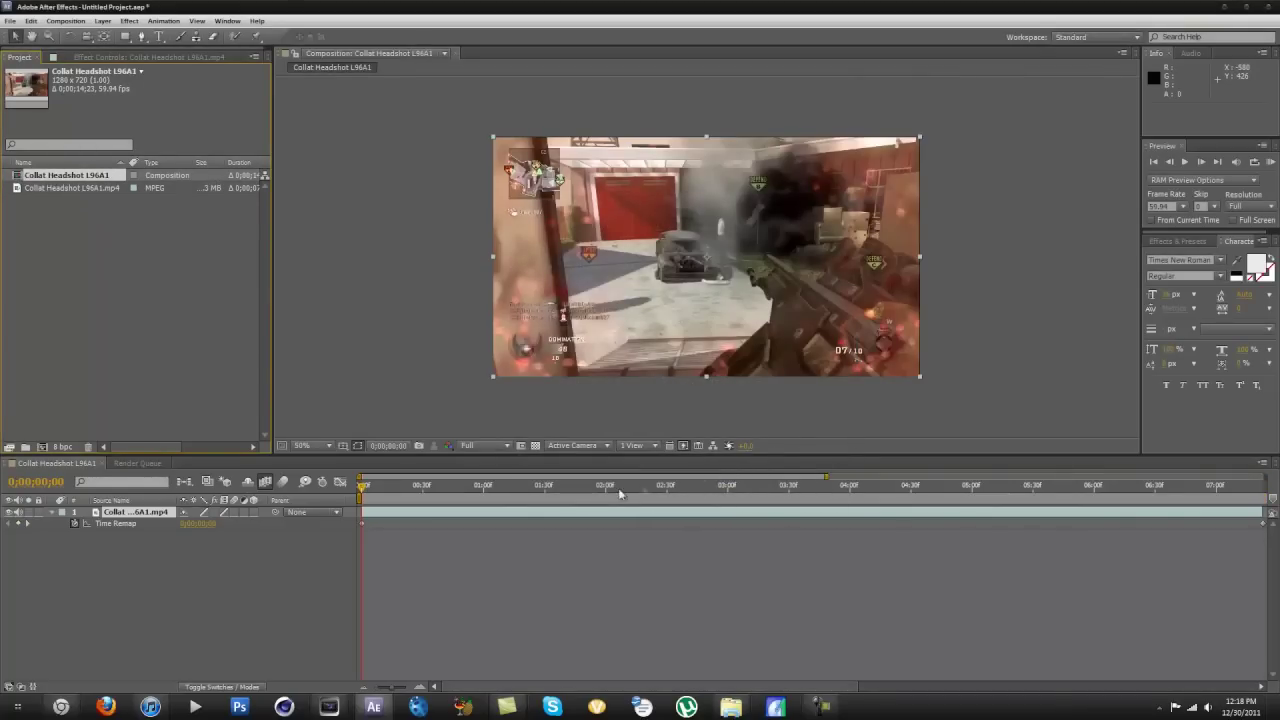
# Show the full 14-second timeline and scrub the current time to around 0;00;04;12
pyautogui.moveTo(826, 476); pyautogui.dragTo(1265, 476)
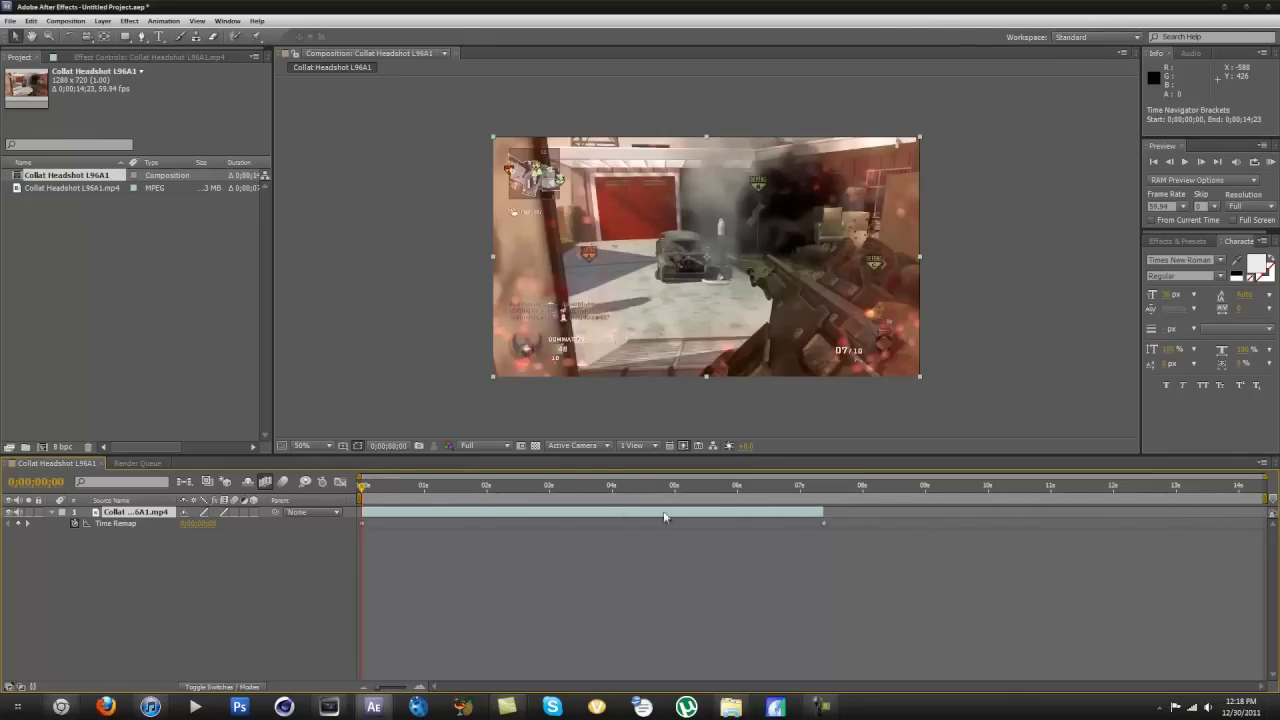
pyautogui.moveTo(481, 490); pyautogui.dragTo(553, 490)
pyautogui.click(610, 490)
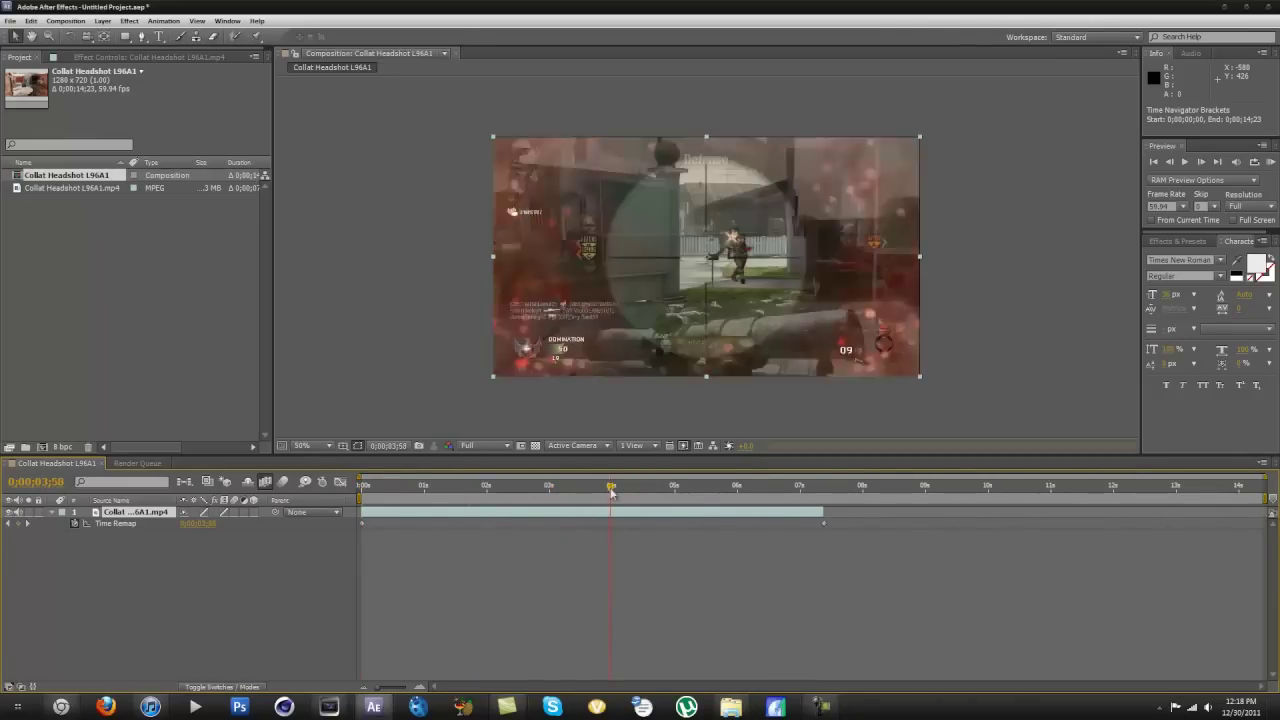
pyautogui.moveTo(622, 490); pyautogui.dragTo(610, 488)
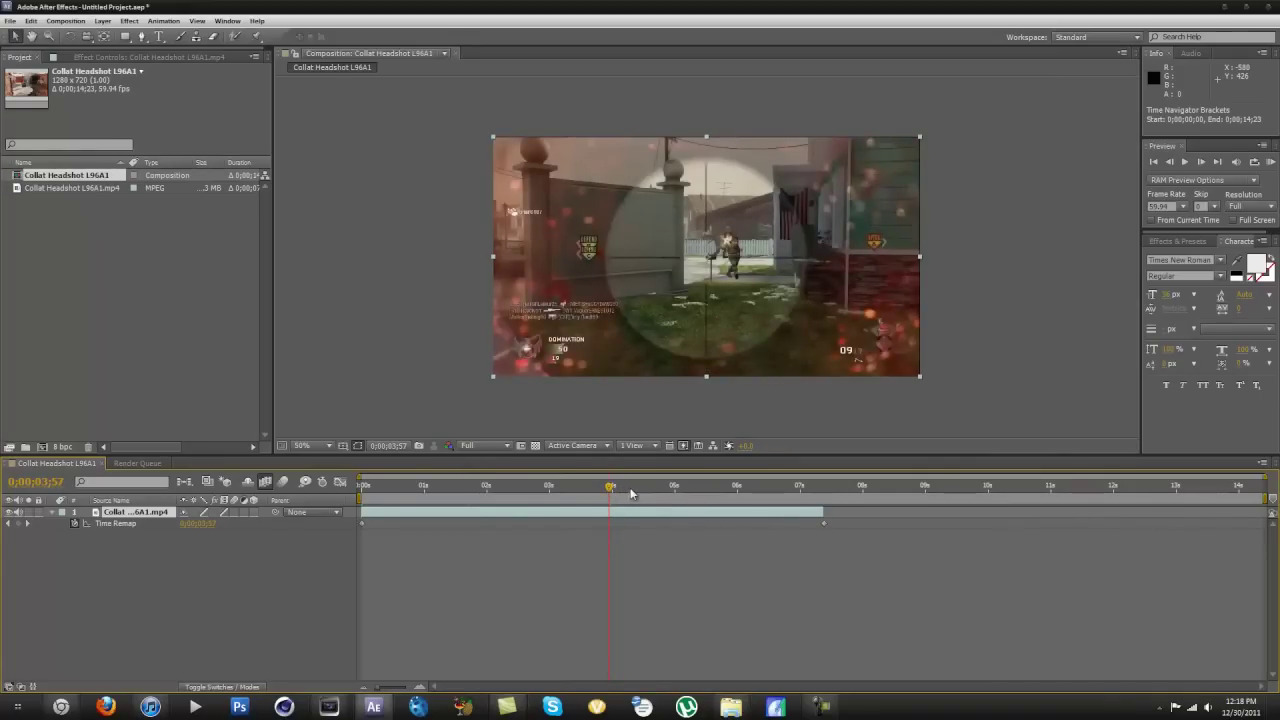
pyautogui.click(630, 490)
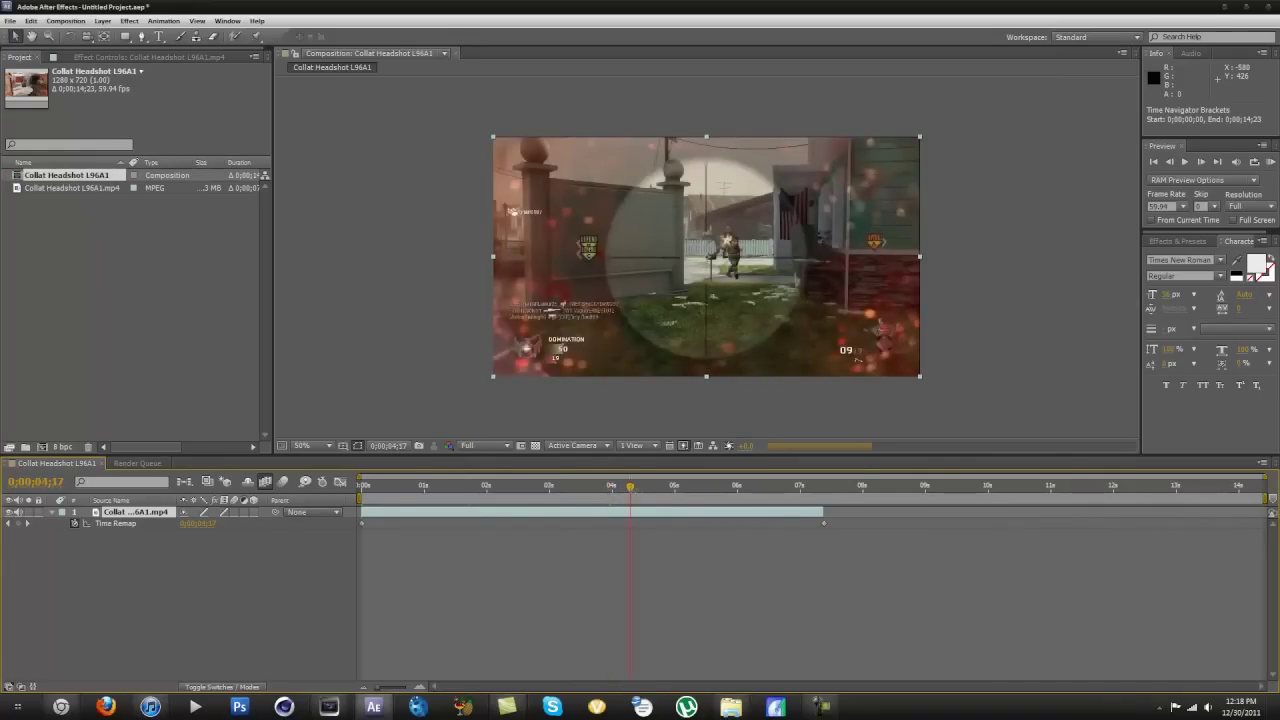
pyautogui.click(625, 491)
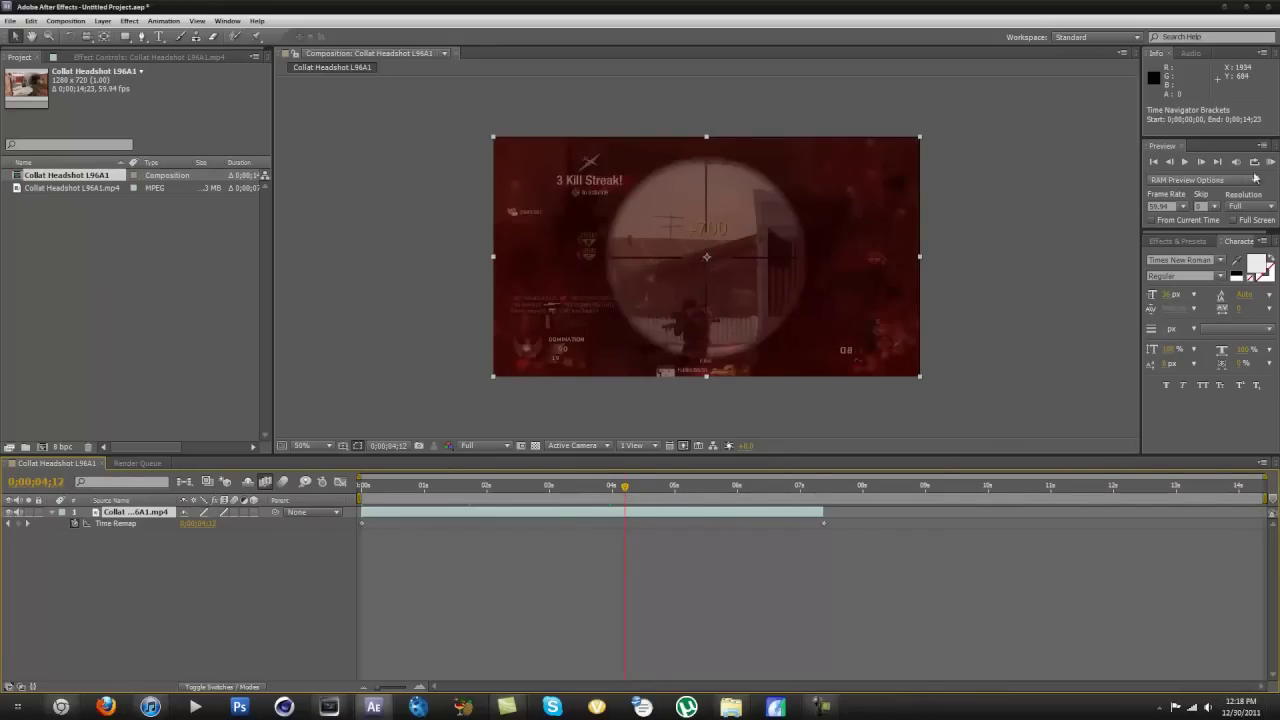
# Step frame by frame to find the slow-motion start at 0;00;04;22
pyautogui.click(1201, 162)
pyautogui.click(1201, 162)
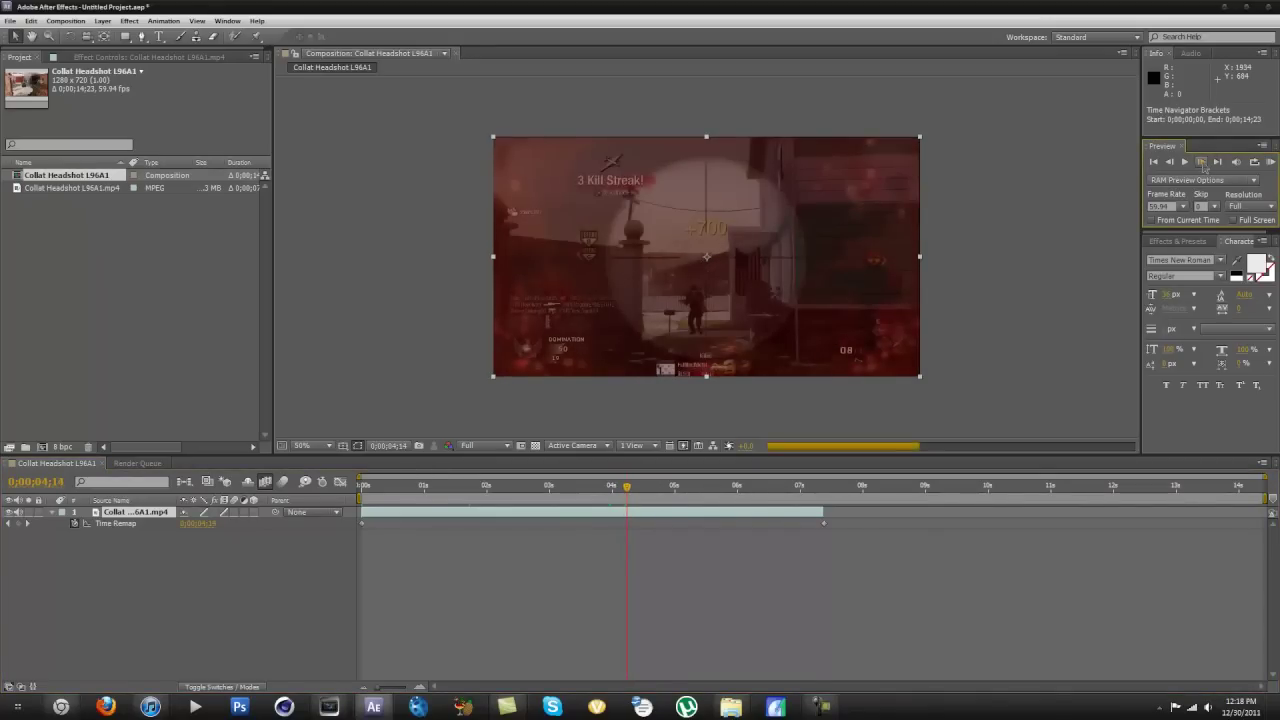
pyautogui.click(1201, 162)
pyautogui.click(1201, 162)
pyautogui.click(1202, 163)
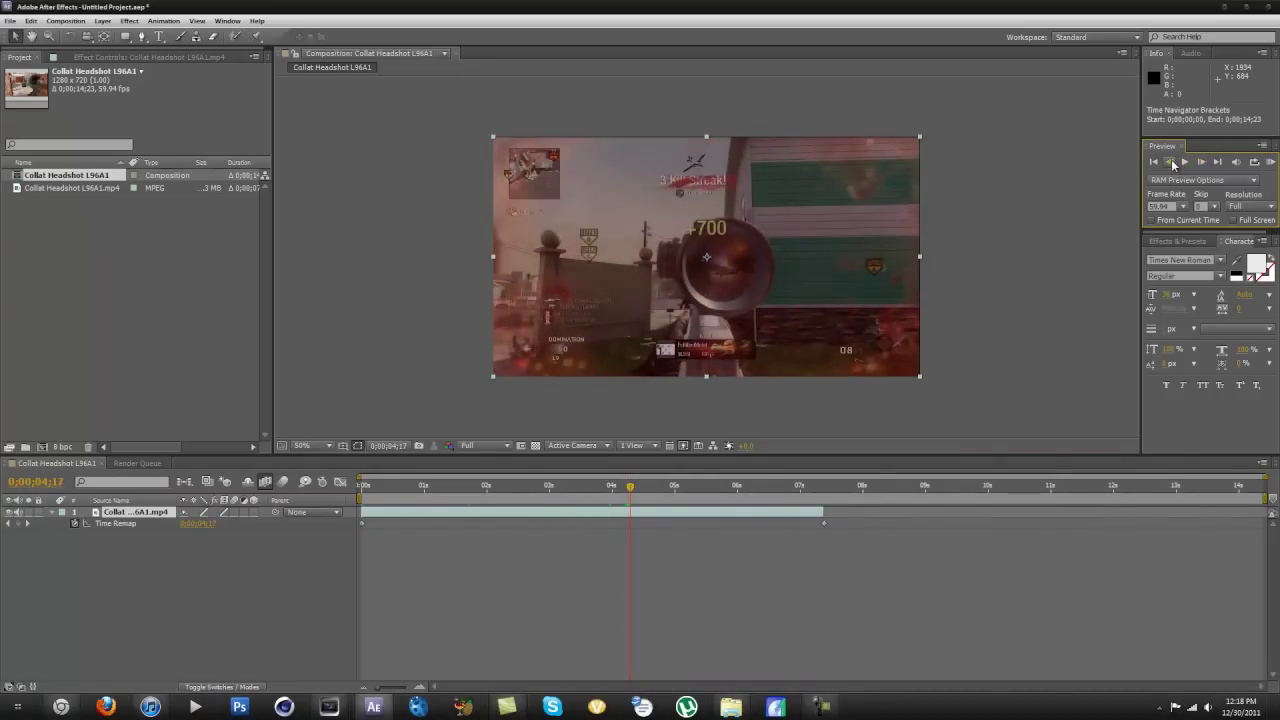
pyautogui.click(1170, 162)
pyautogui.click(1201, 162)
pyautogui.click(1201, 162)
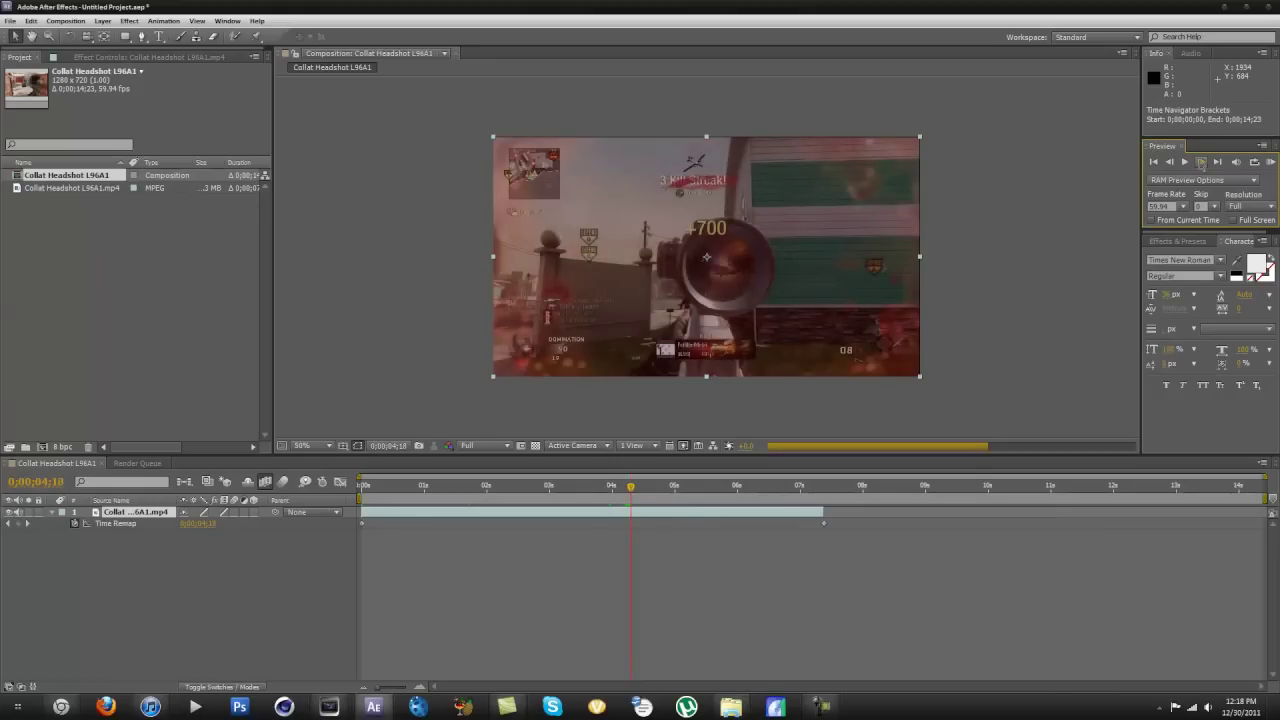
pyautogui.click(1201, 162)
pyautogui.click(1201, 162)
pyautogui.click(1201, 162)
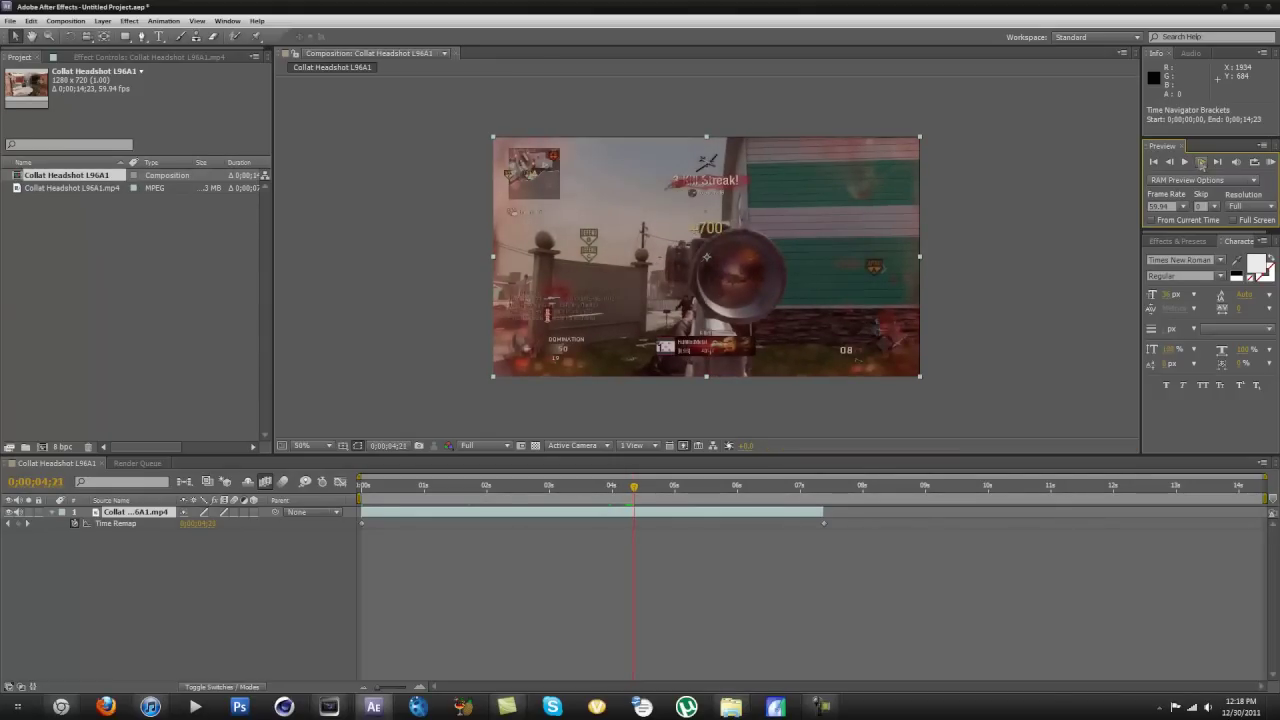
pyautogui.click(1201, 162)
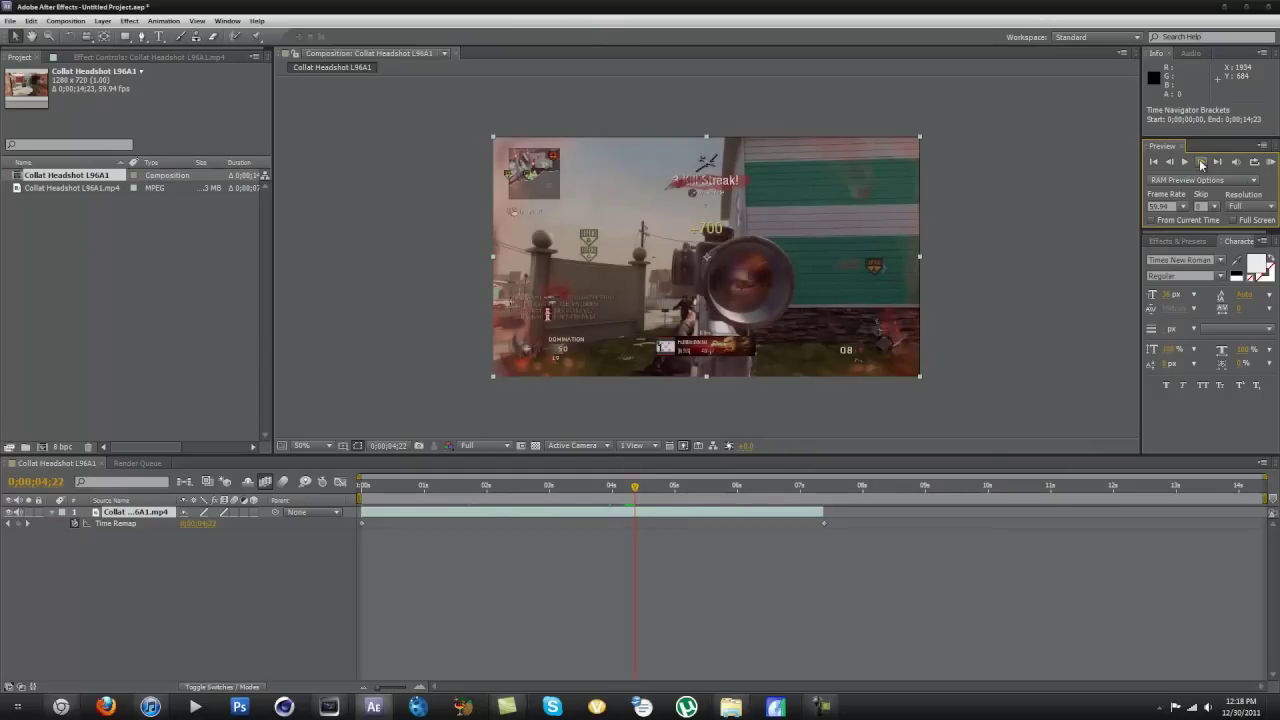
pyautogui.click(1201, 162)
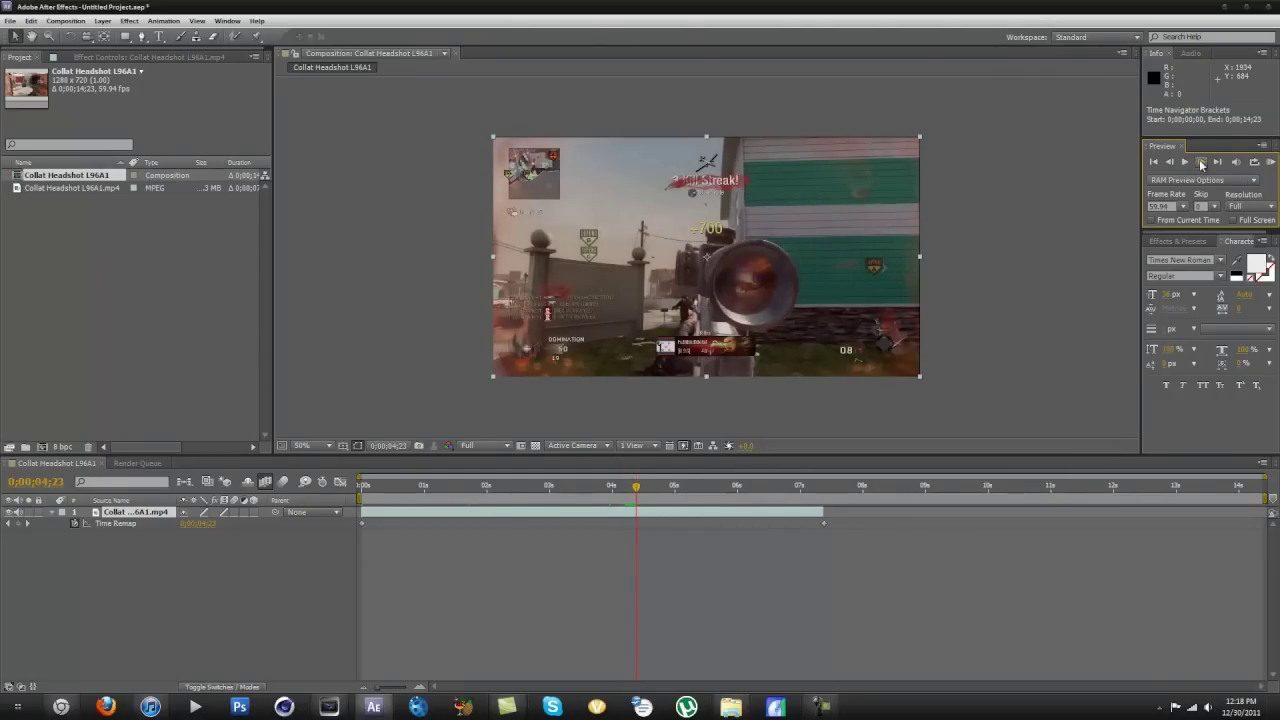
pyautogui.click(1201, 162)
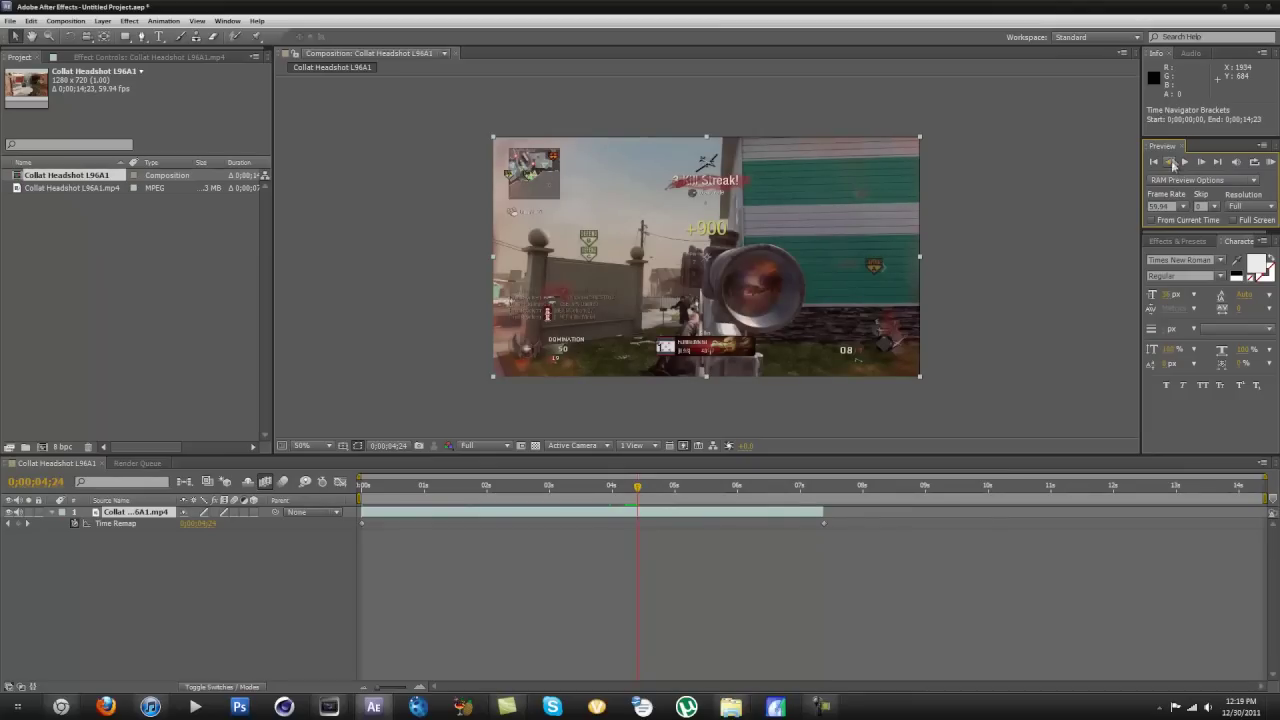
pyautogui.click(1170, 162)
pyautogui.click(1170, 162)
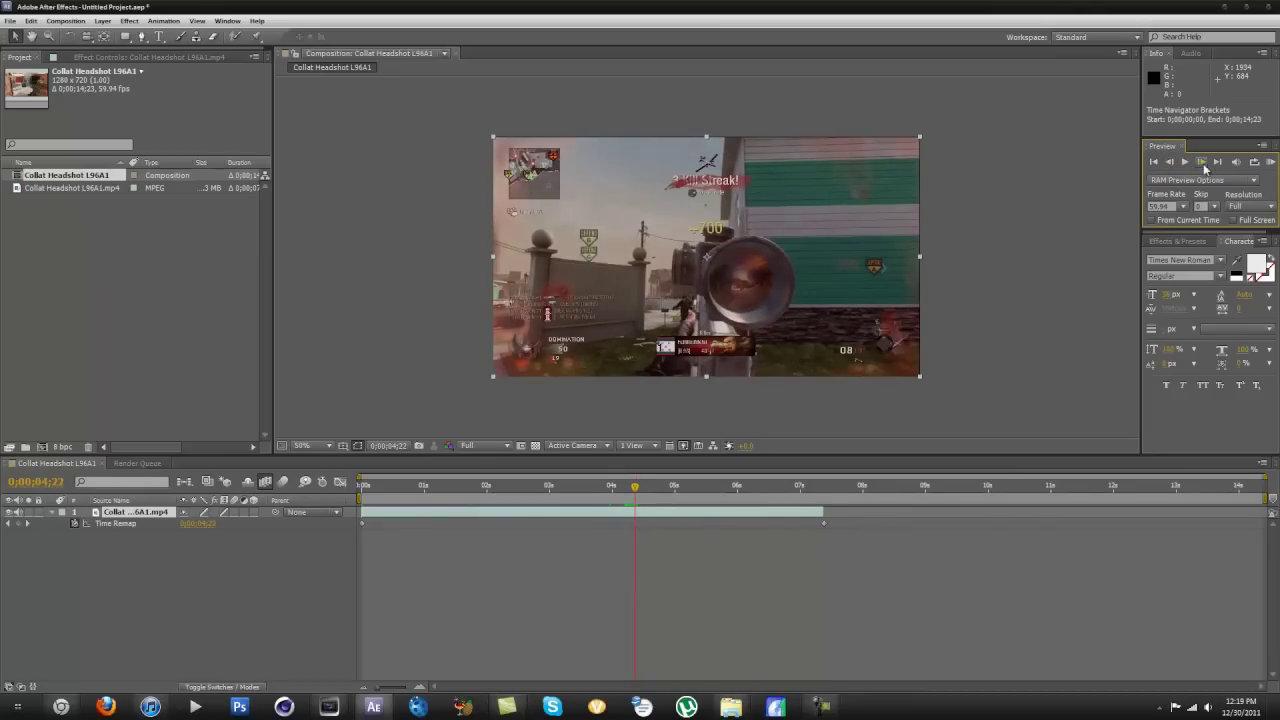
# Apply the Twixtor effect to the clip with an Input Frame Rate of 59.94
pyautogui.click(66, 21)
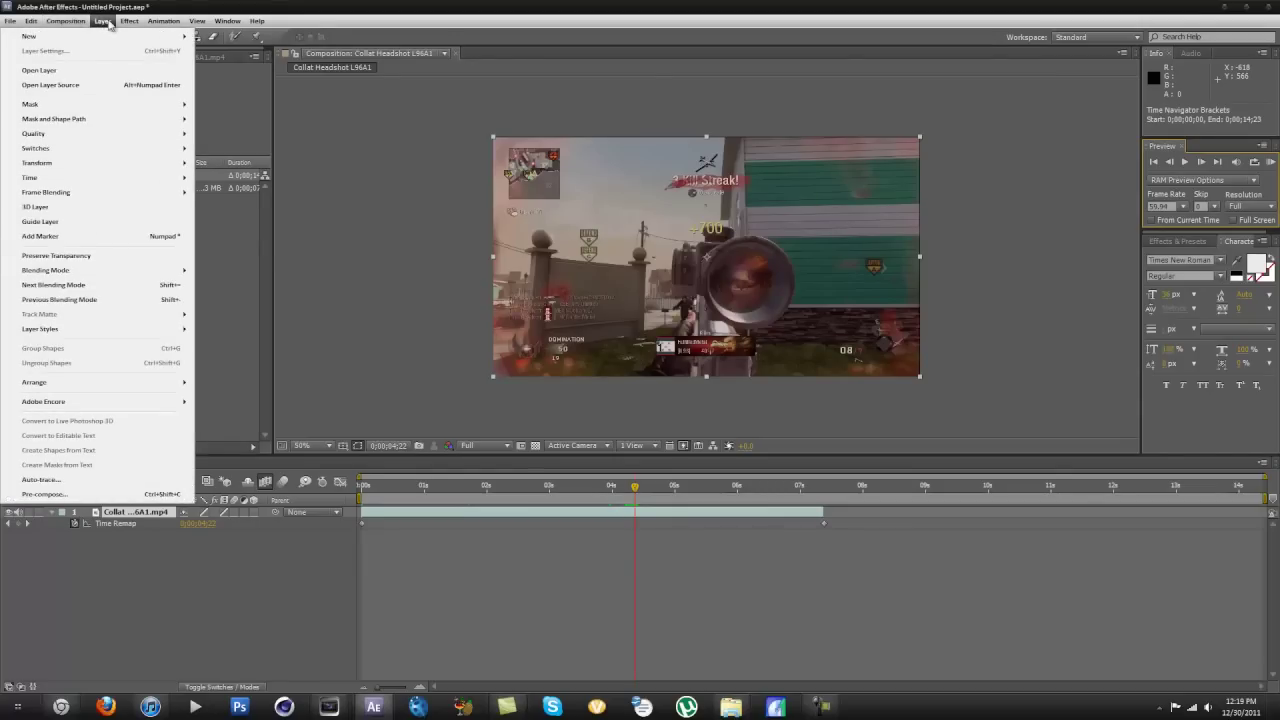
pyautogui.moveTo(128, 21)
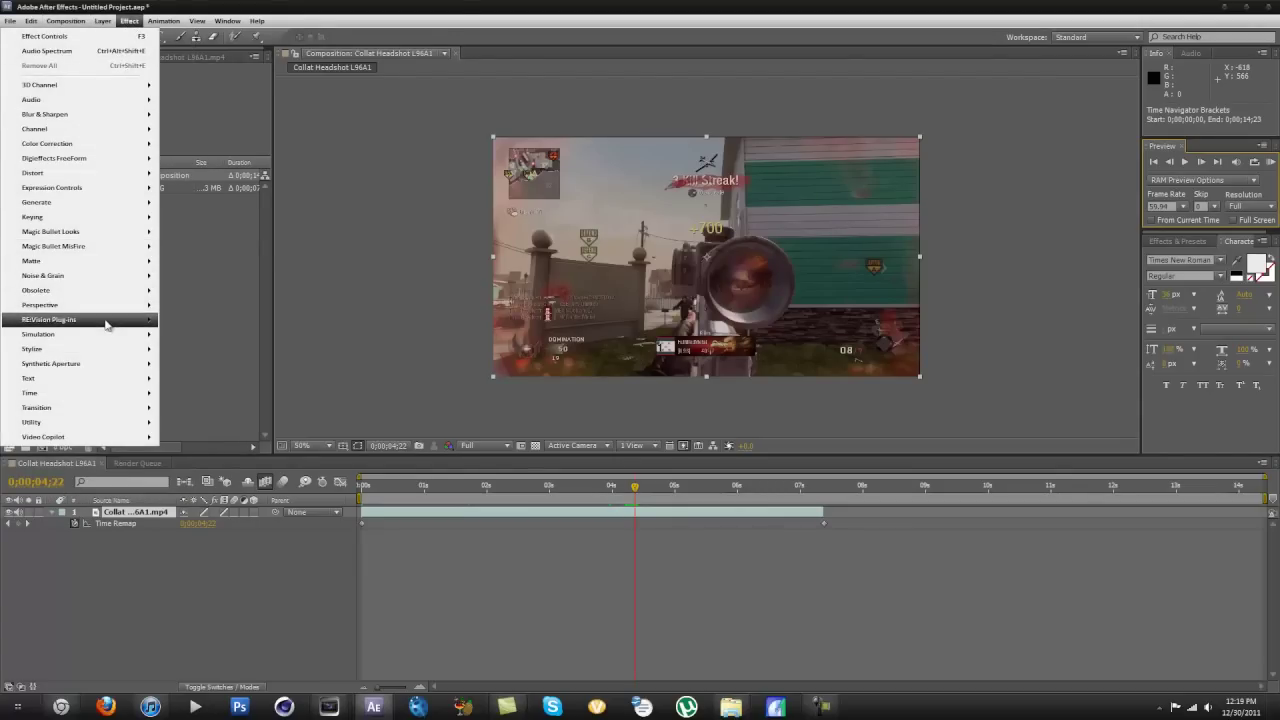
pyautogui.moveTo(112, 322)
pyautogui.click(200, 380)
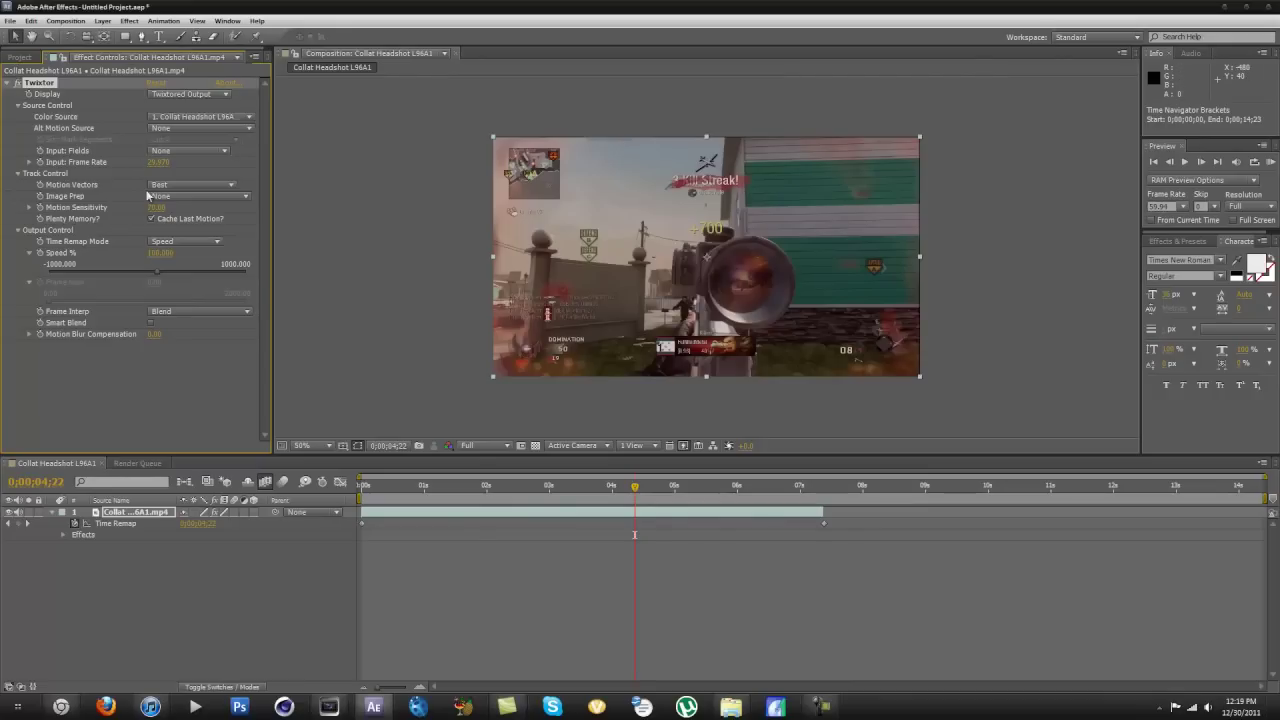
pyautogui.click(158, 162)
pyautogui.write('59.94')
pyautogui.press('Return')
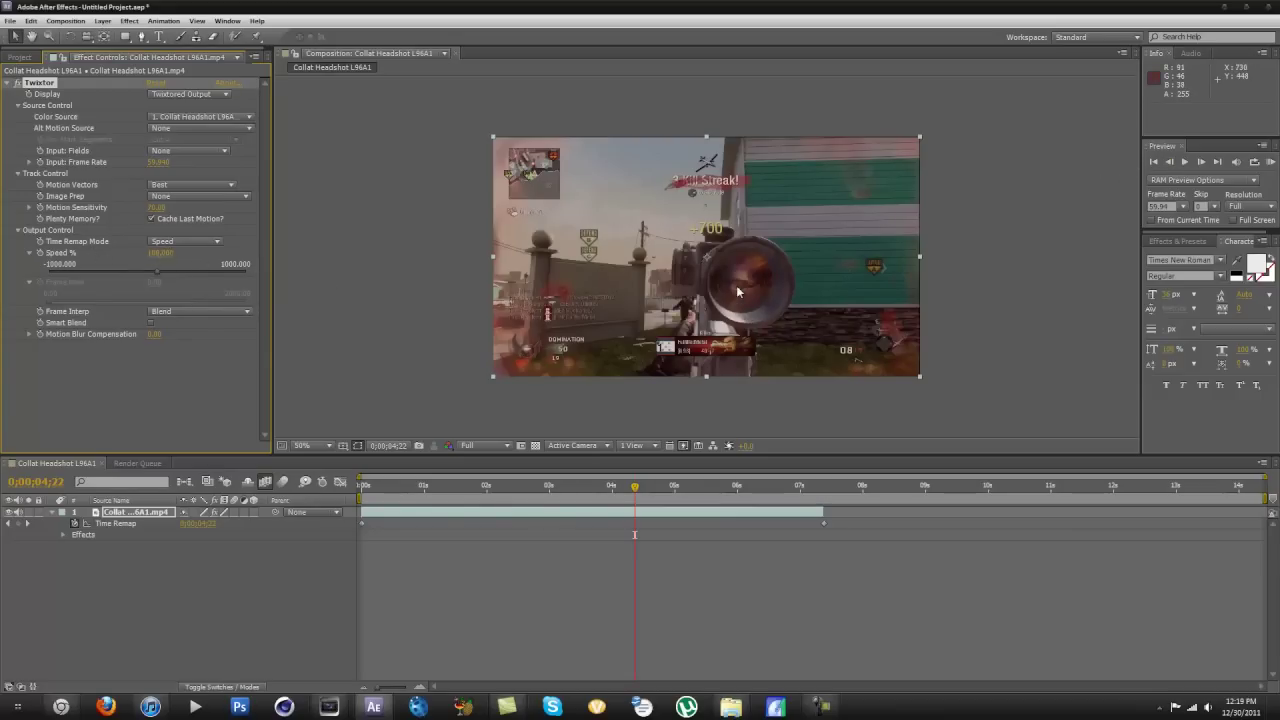
# Keyframe Speed % at 0;00;04;21, set it to 1 at 0;00;04;22, and stretch the layer to the end
pyautogui.click(1169, 162)
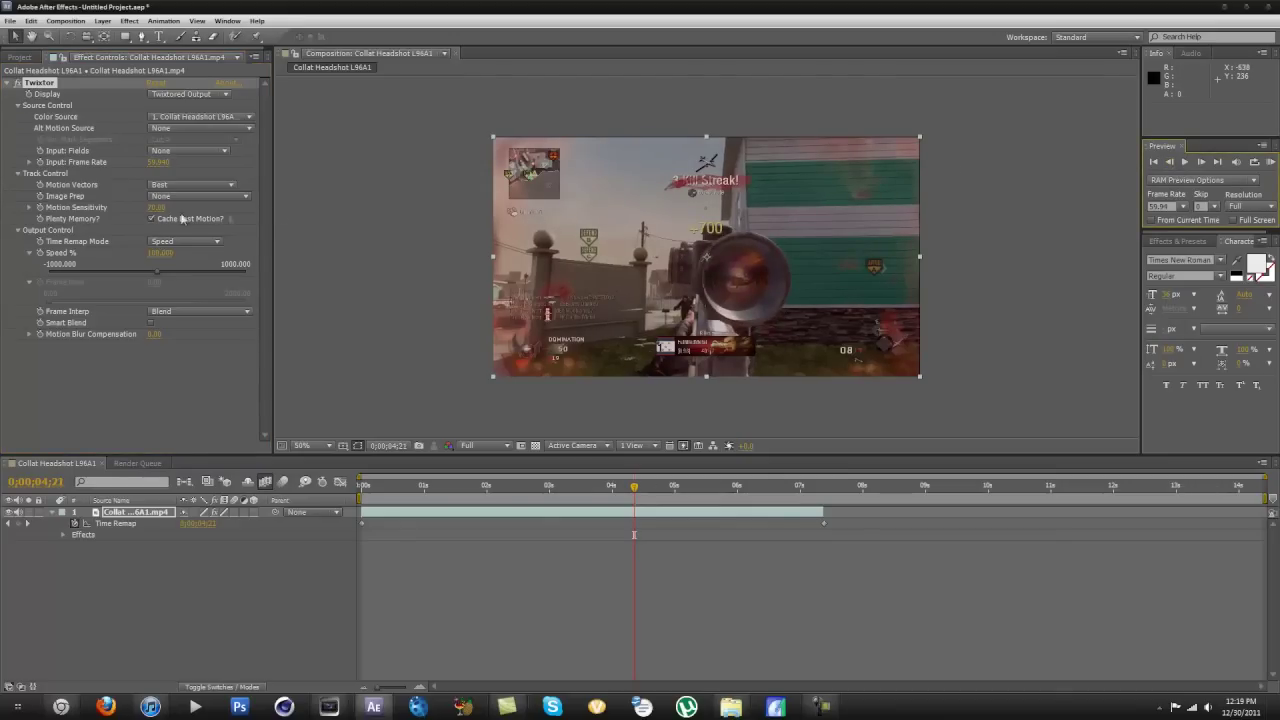
pyautogui.click(40, 253)
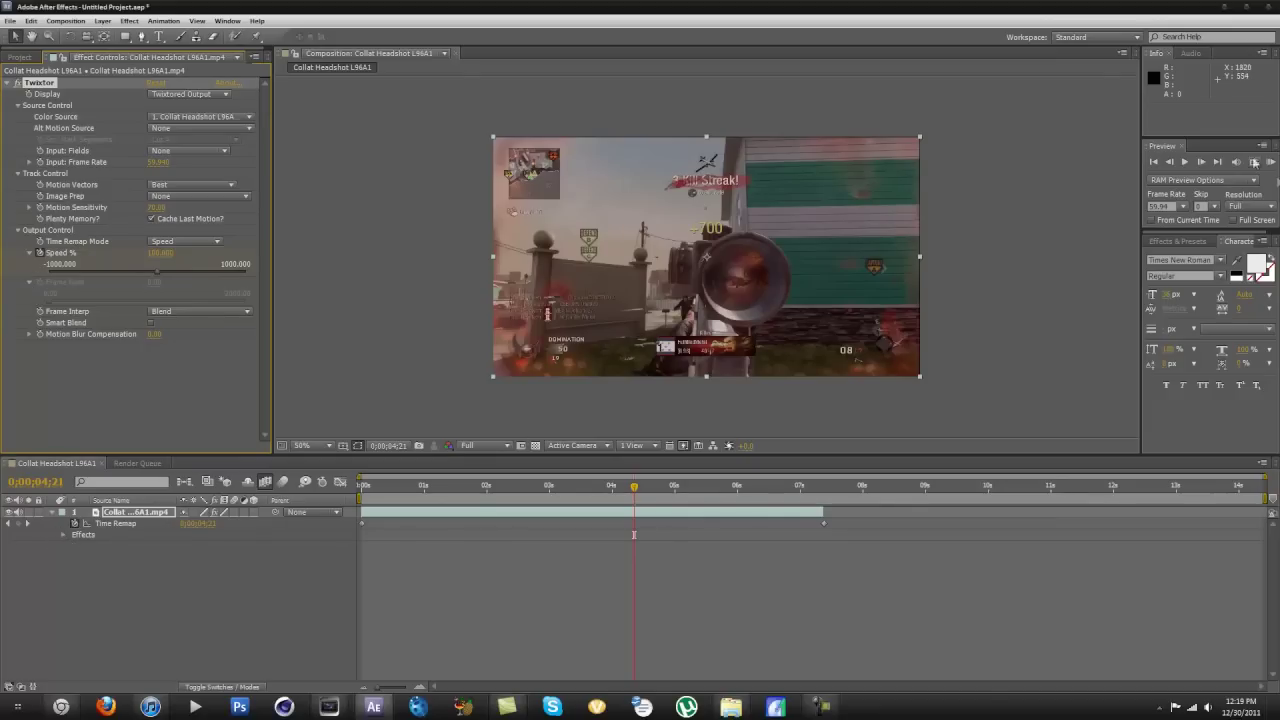
pyautogui.click(1201, 161)
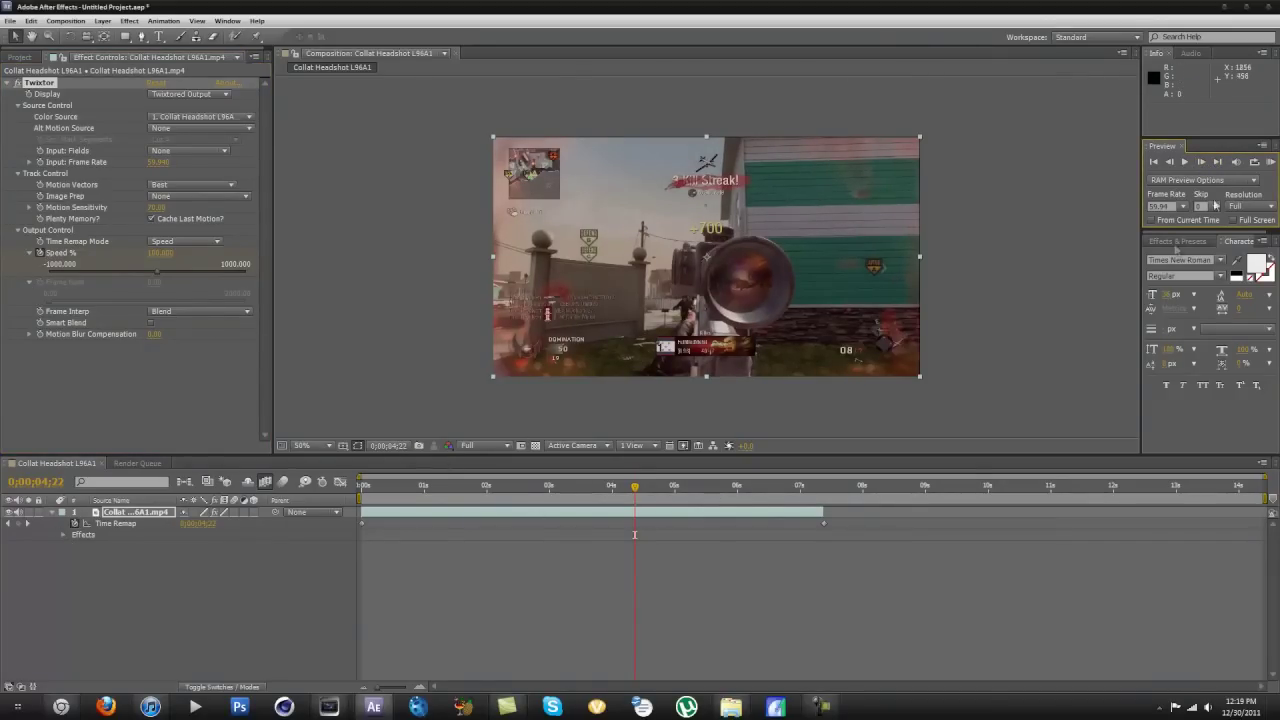
pyautogui.click(1169, 161)
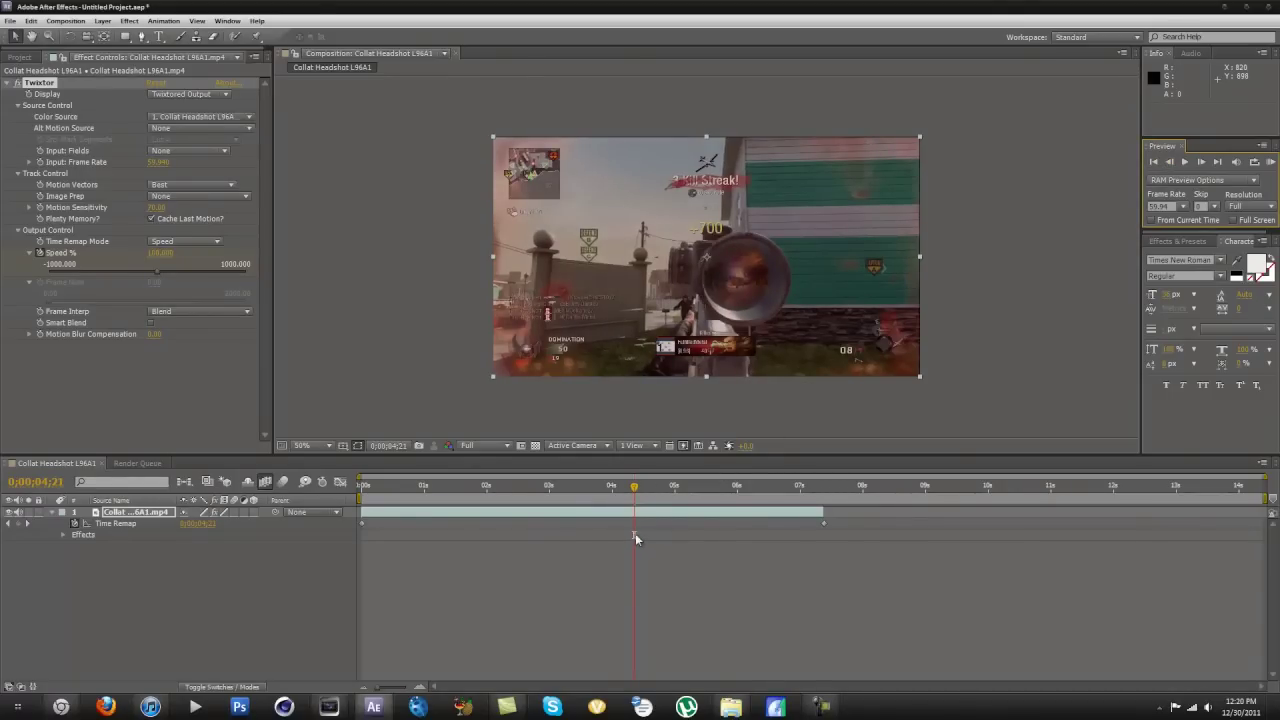
pyautogui.click(1201, 161)
pyautogui.click(160, 254)
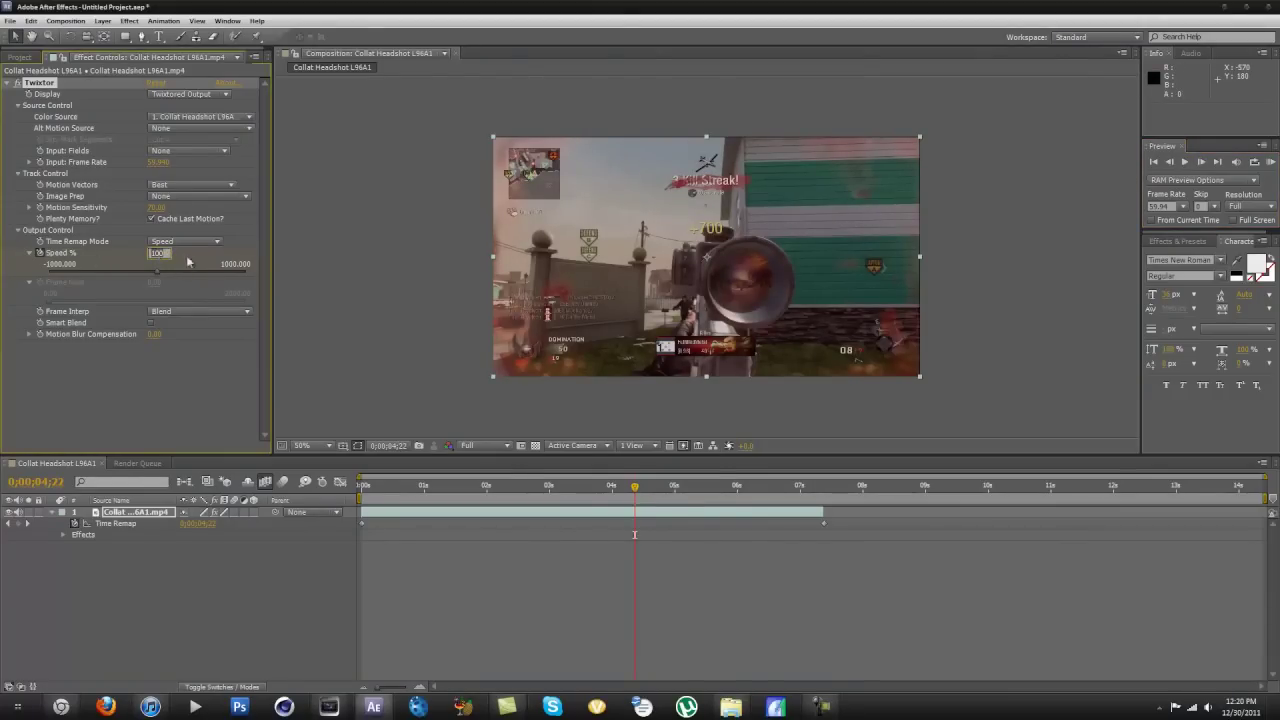
pyautogui.write('1')
pyautogui.press('Return')
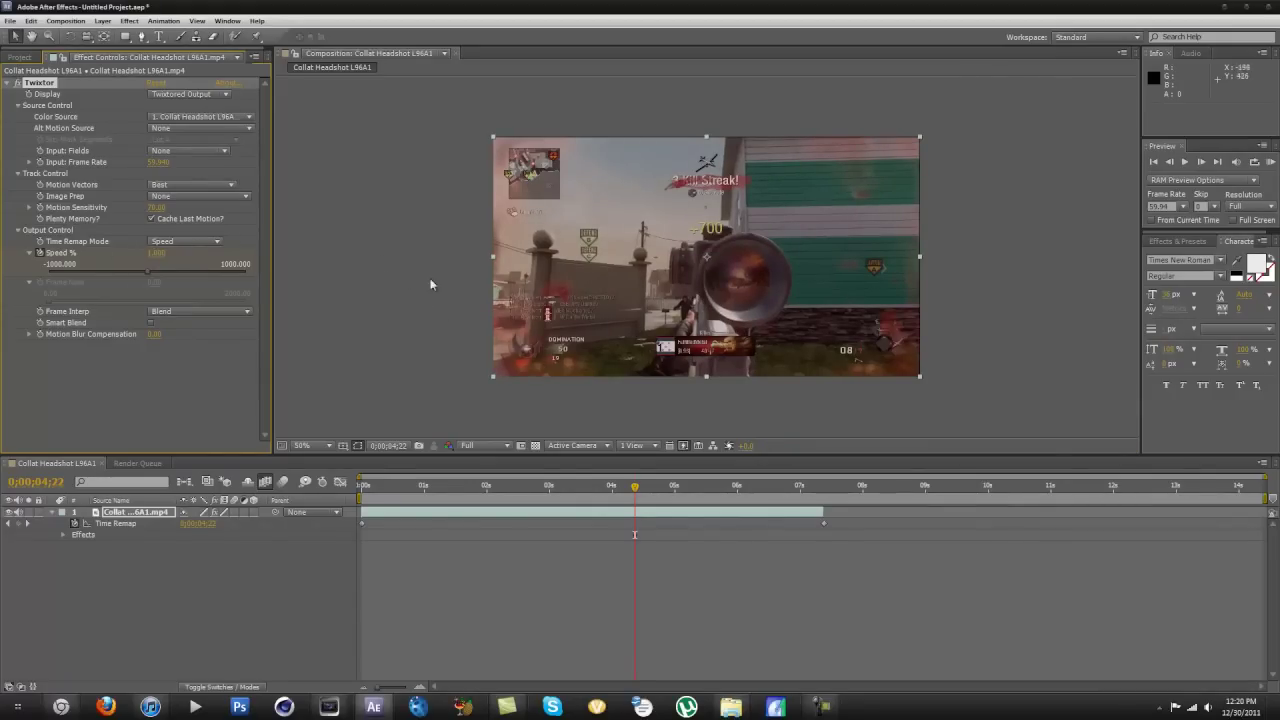
pyautogui.moveTo(823, 514); pyautogui.dragTo(1250, 513)
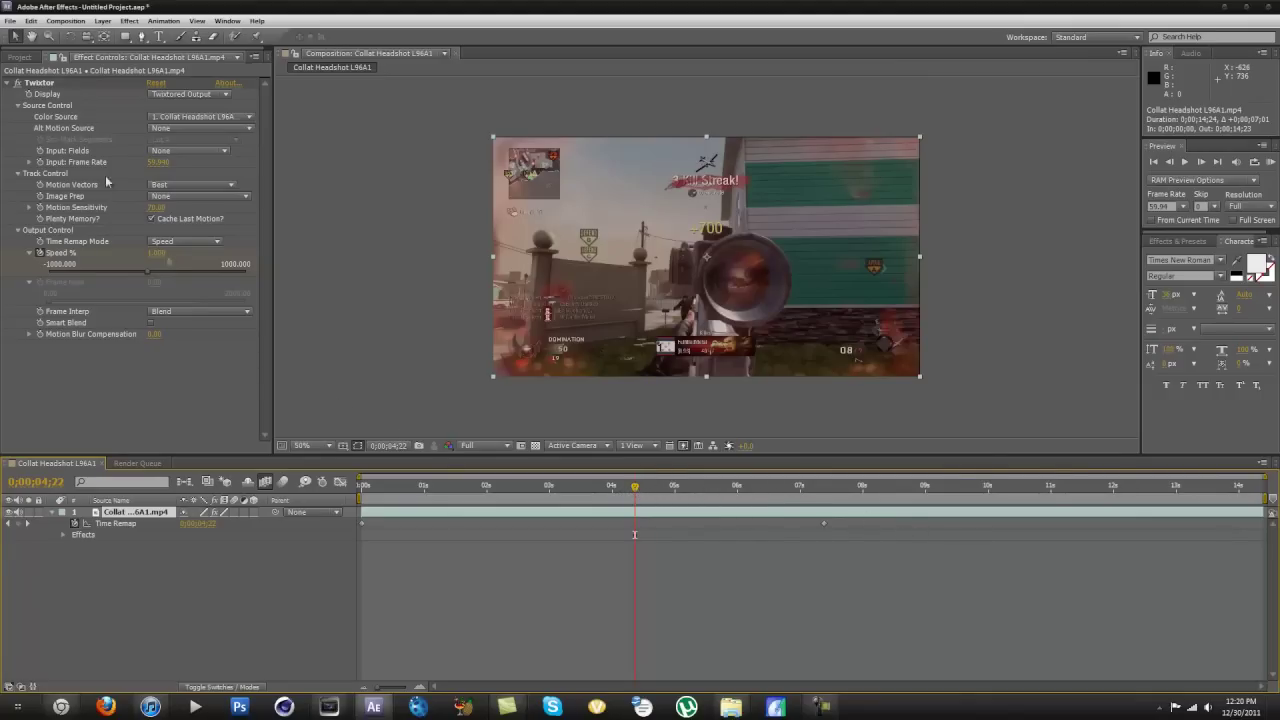
pyautogui.click(62, 22)
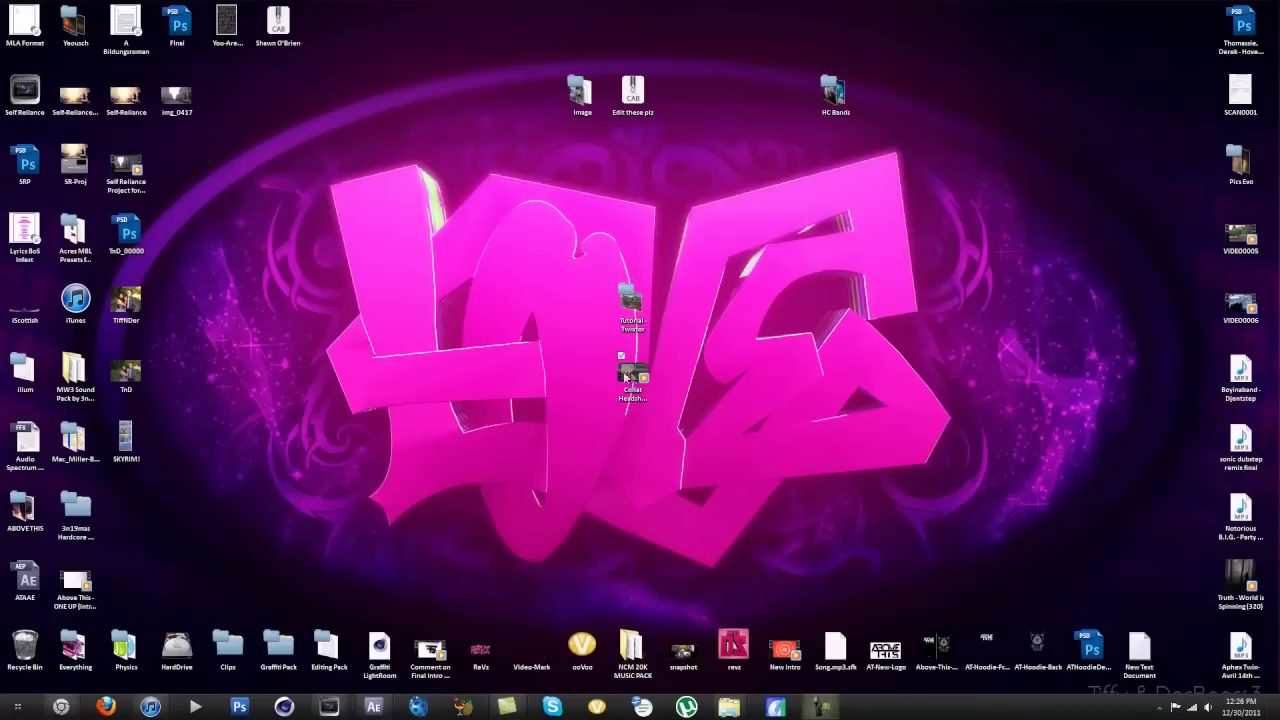
# Open the tutorial folder from the desktop and check the Collat video's details
pyautogui.moveTo(640, 378); pyautogui.dragTo(537, 305)
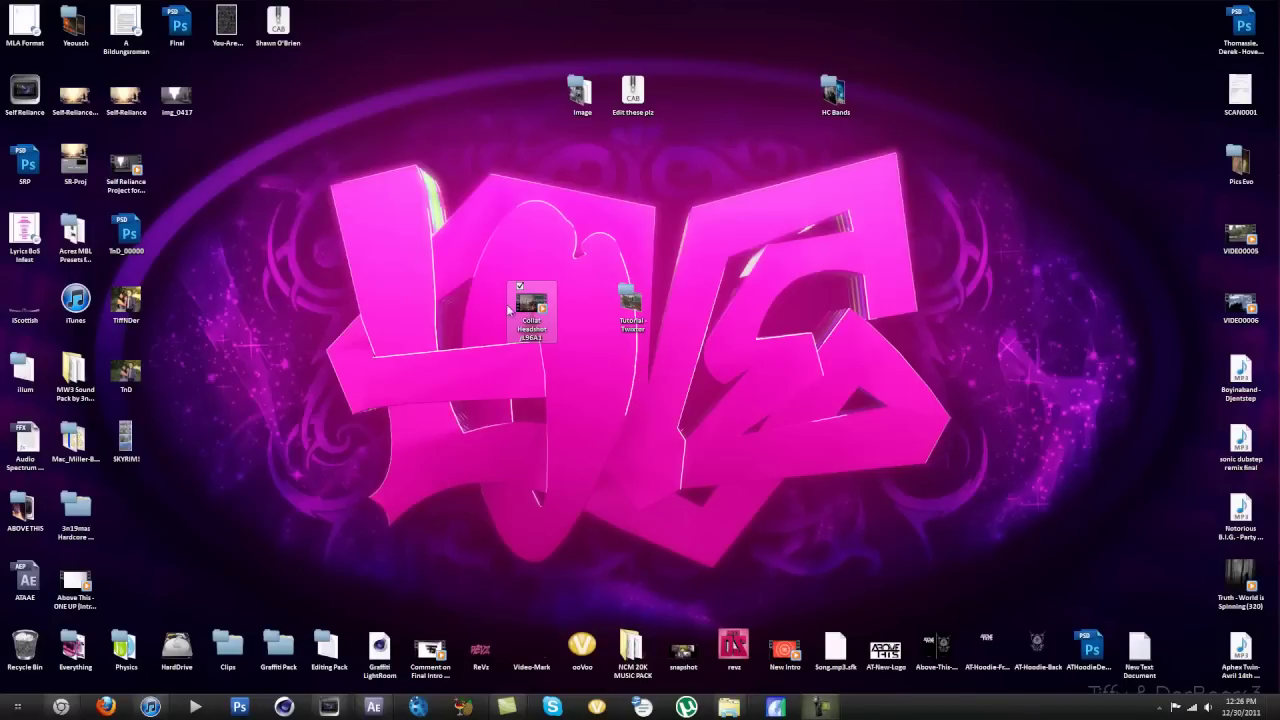
pyautogui.click(630, 300)
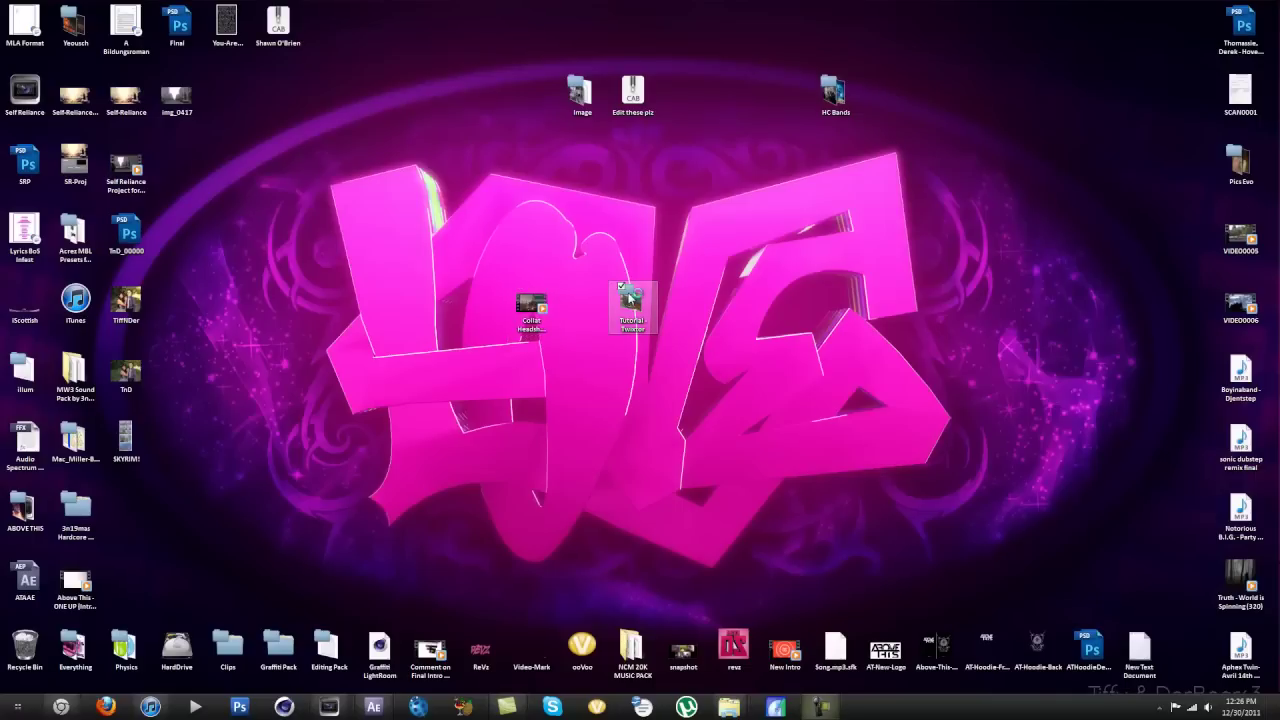
pyautogui.doubleClick(630, 298)
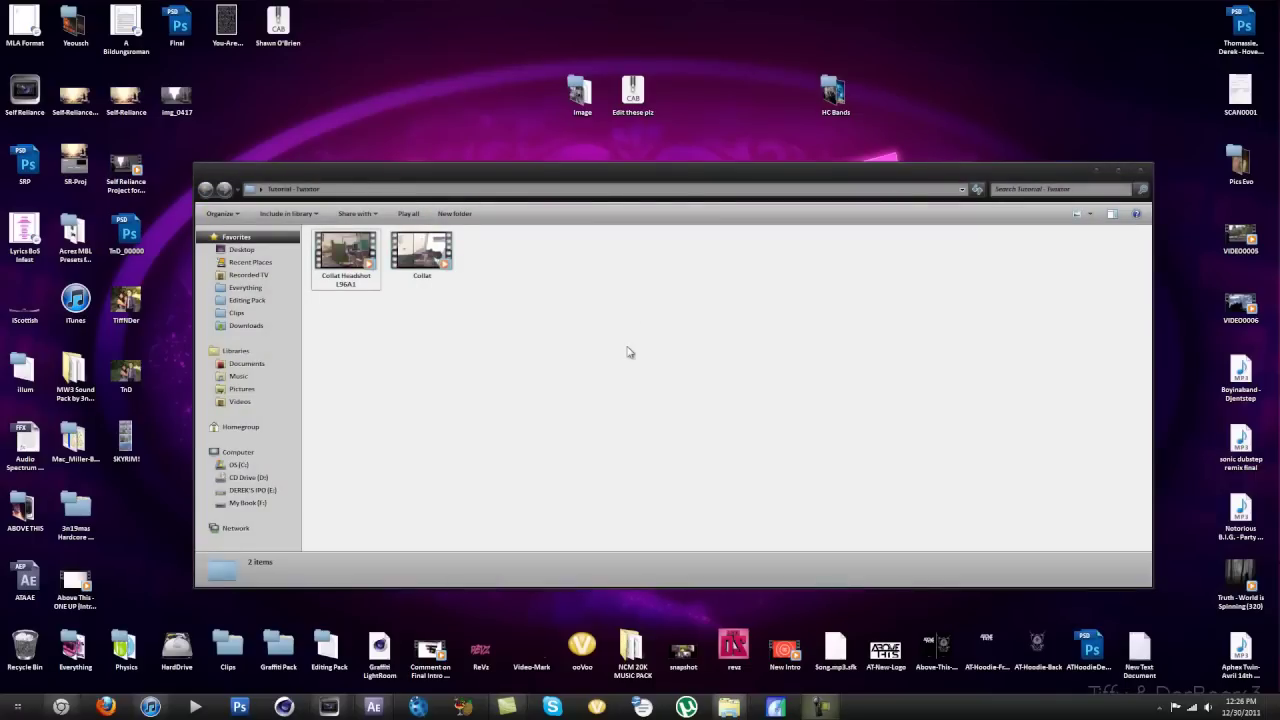
pyautogui.click(417, 260)
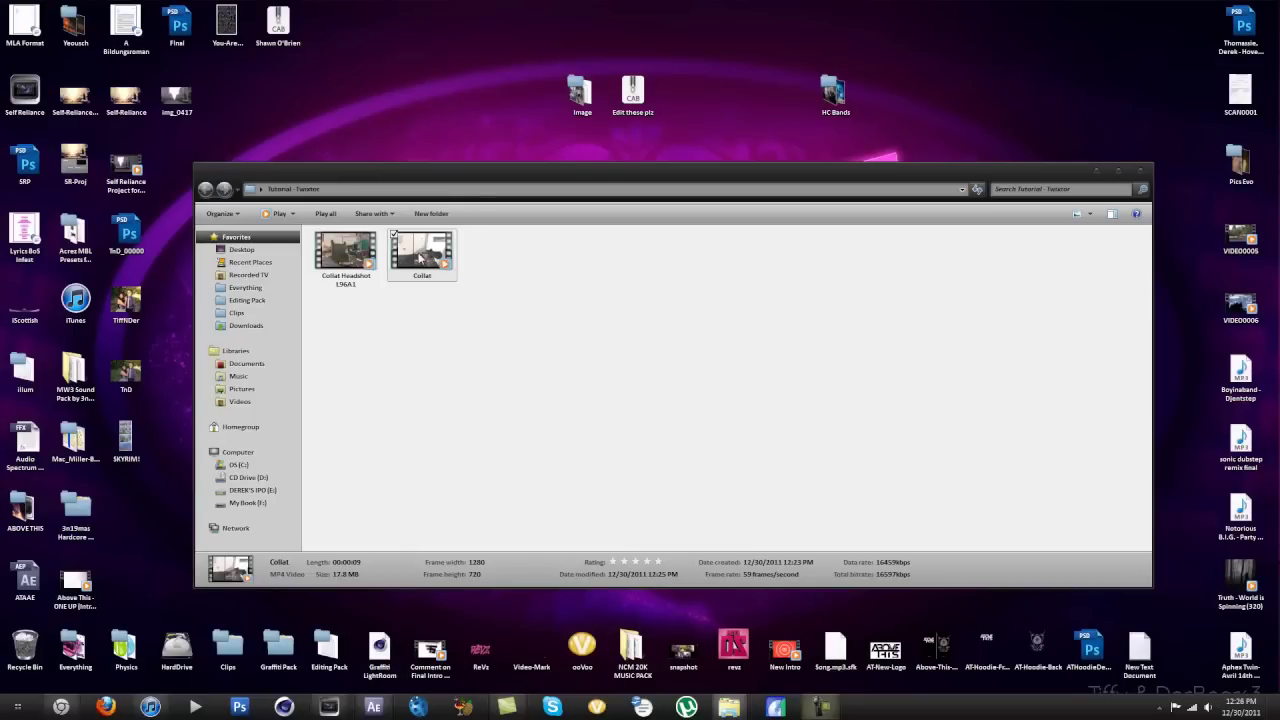
# Move the new Collat video from the desktop into the tutorial folder, replacing the older file
pyautogui.press('super+d')
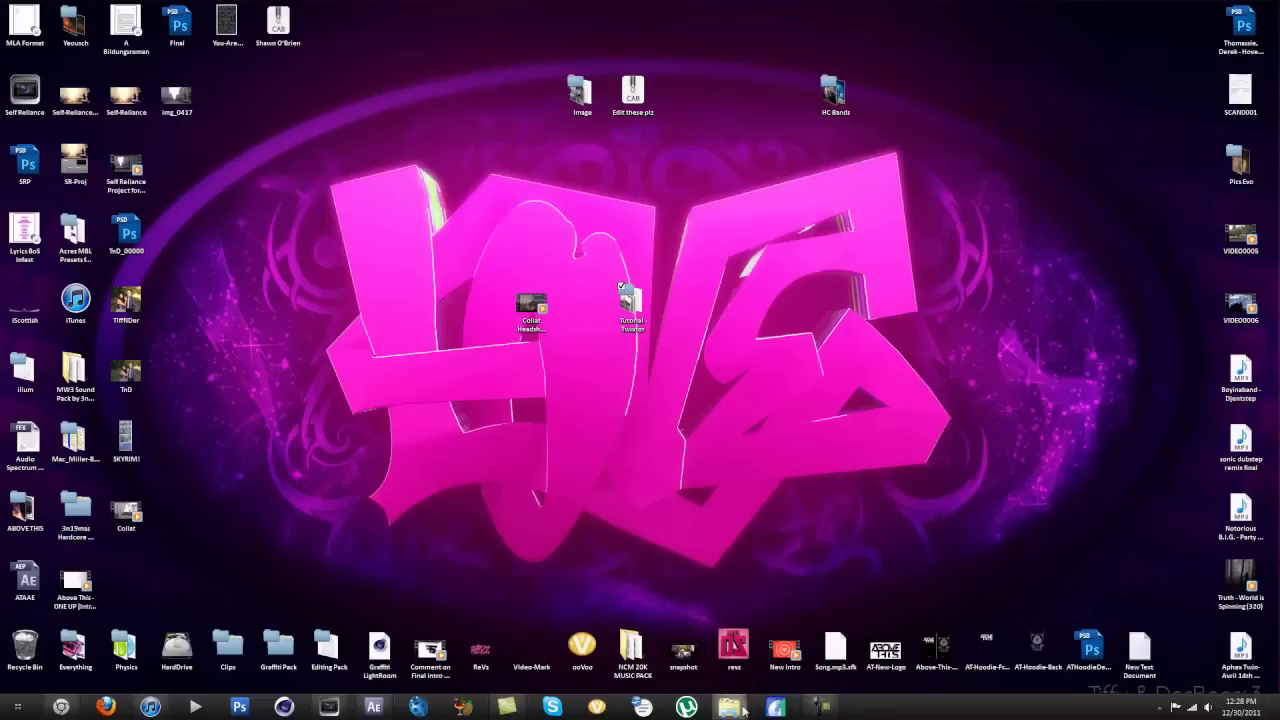
pyautogui.click(726, 704)
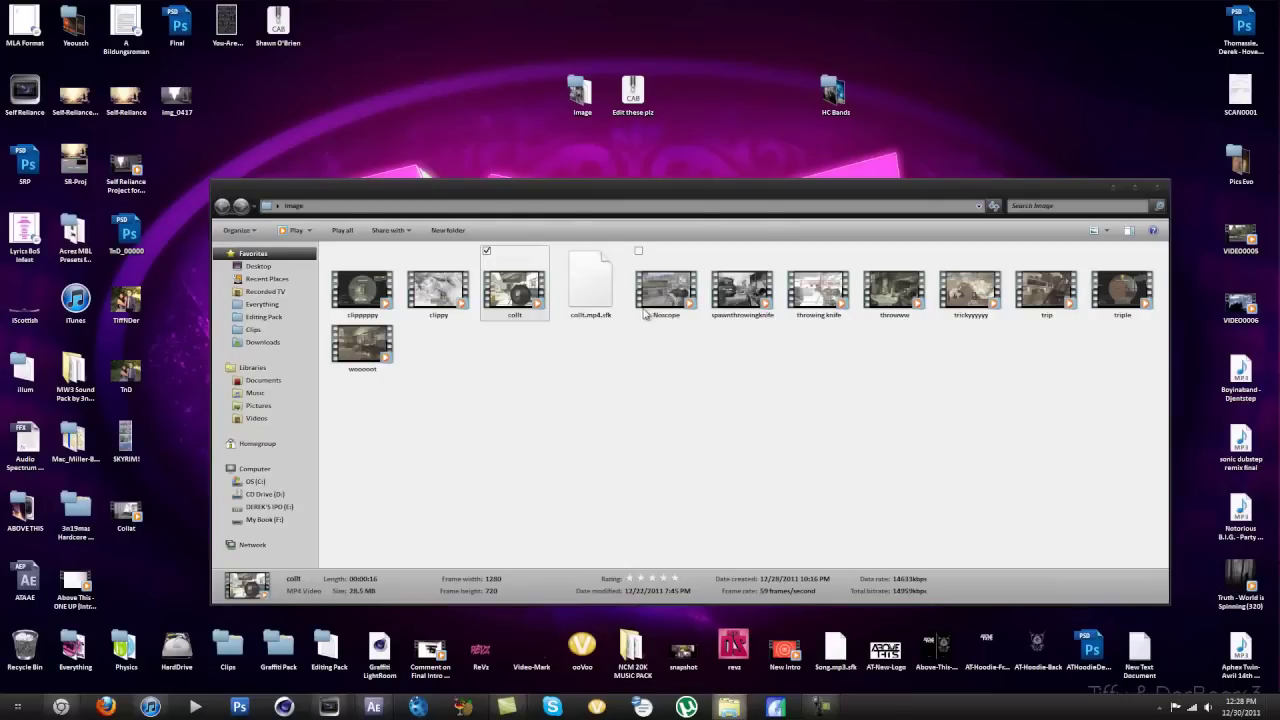
pyautogui.click(1158, 190)
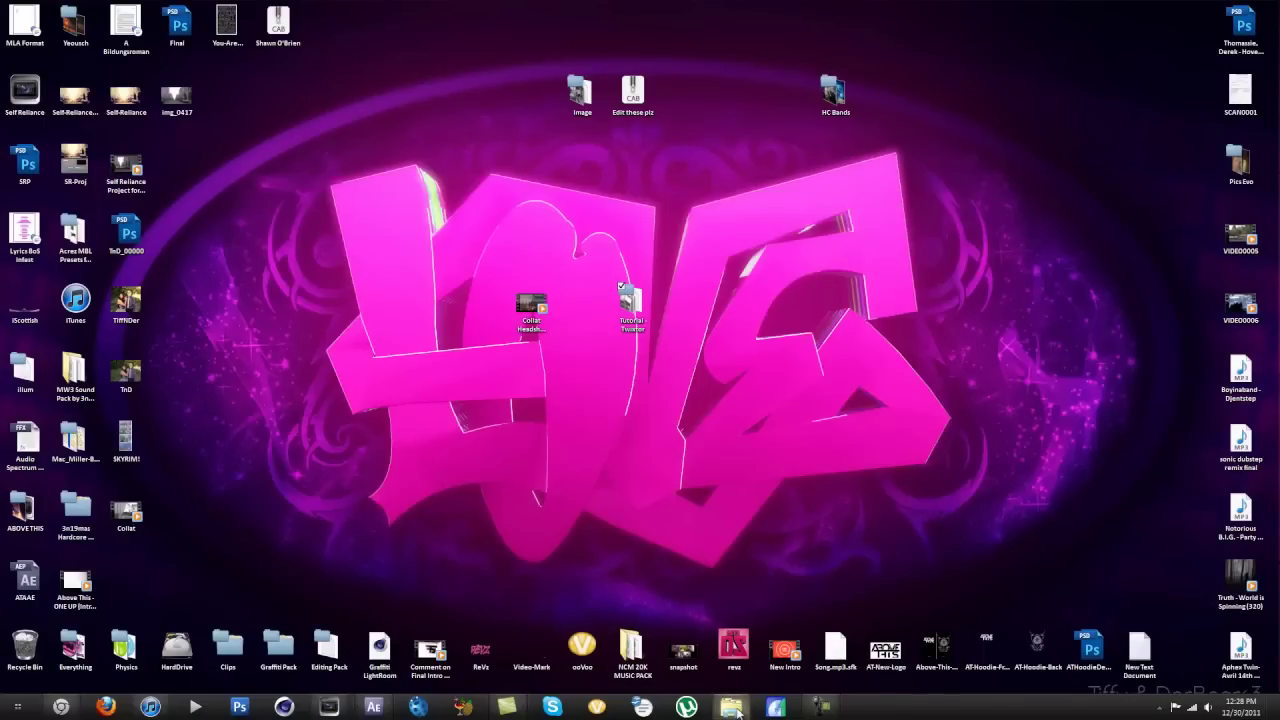
pyautogui.click(729, 704)
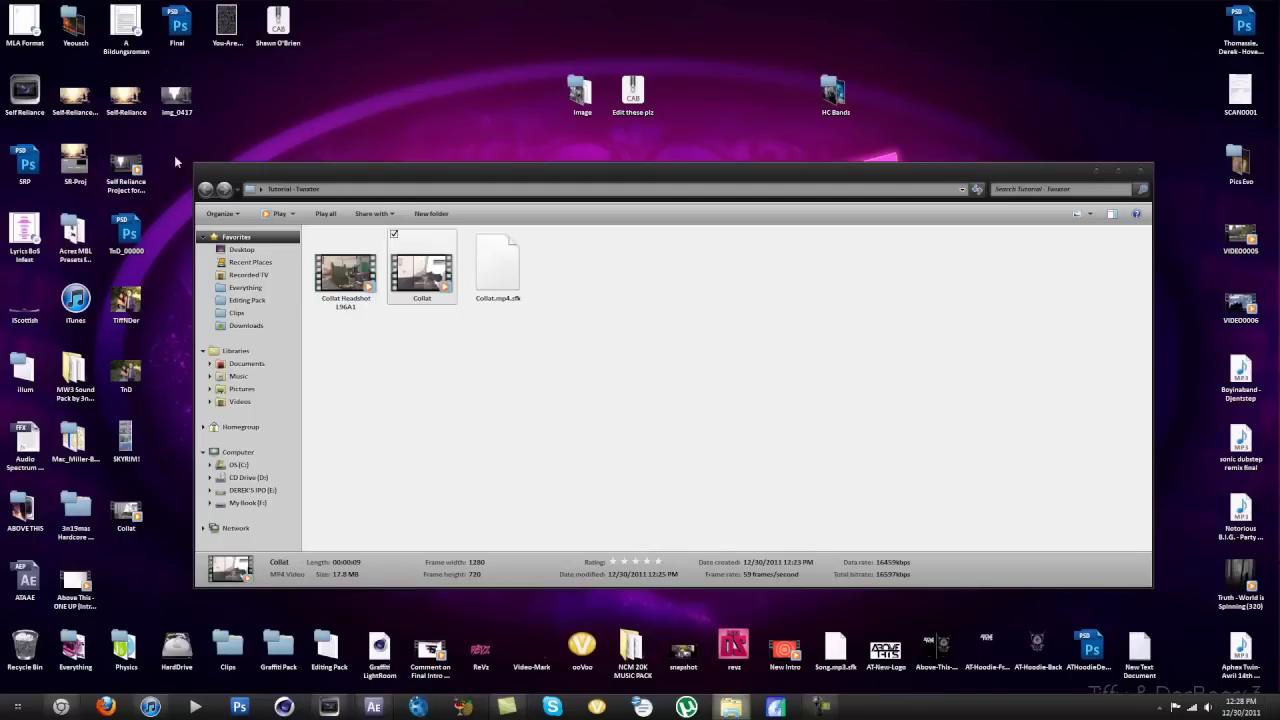
pyautogui.moveTo(408, 440); pyautogui.dragTo(430, 422)
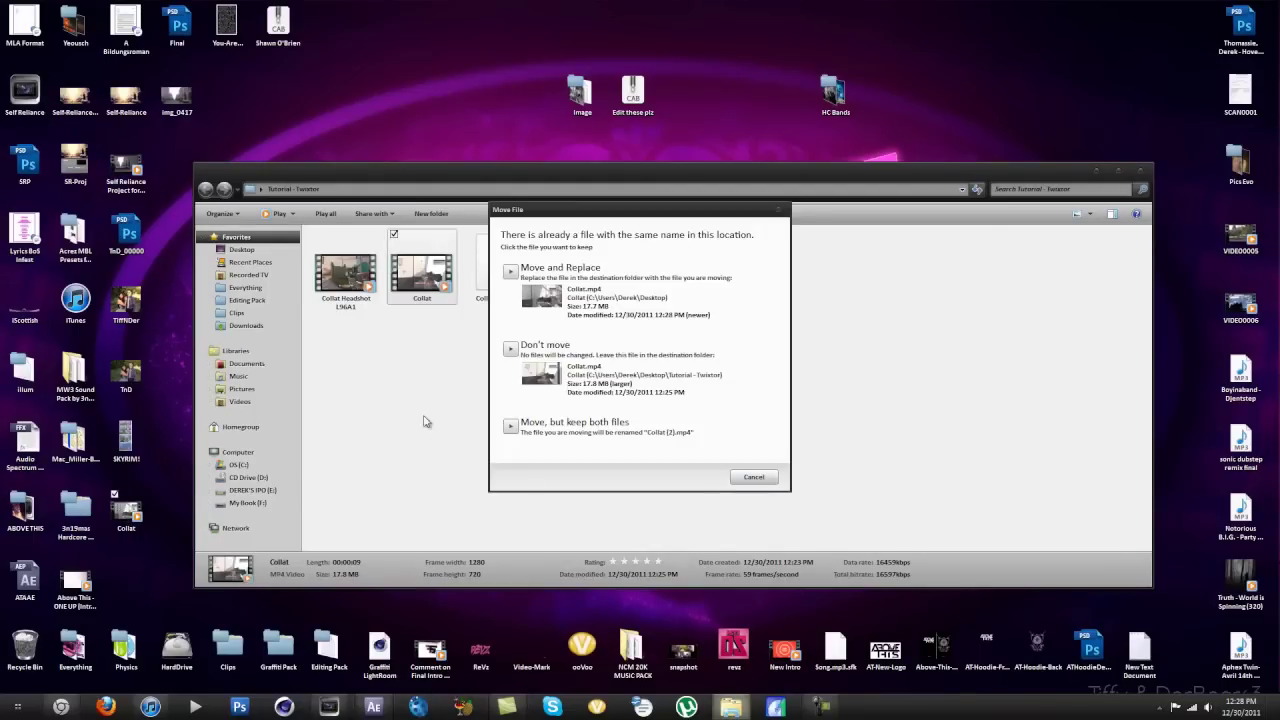
pyautogui.click(566, 270)
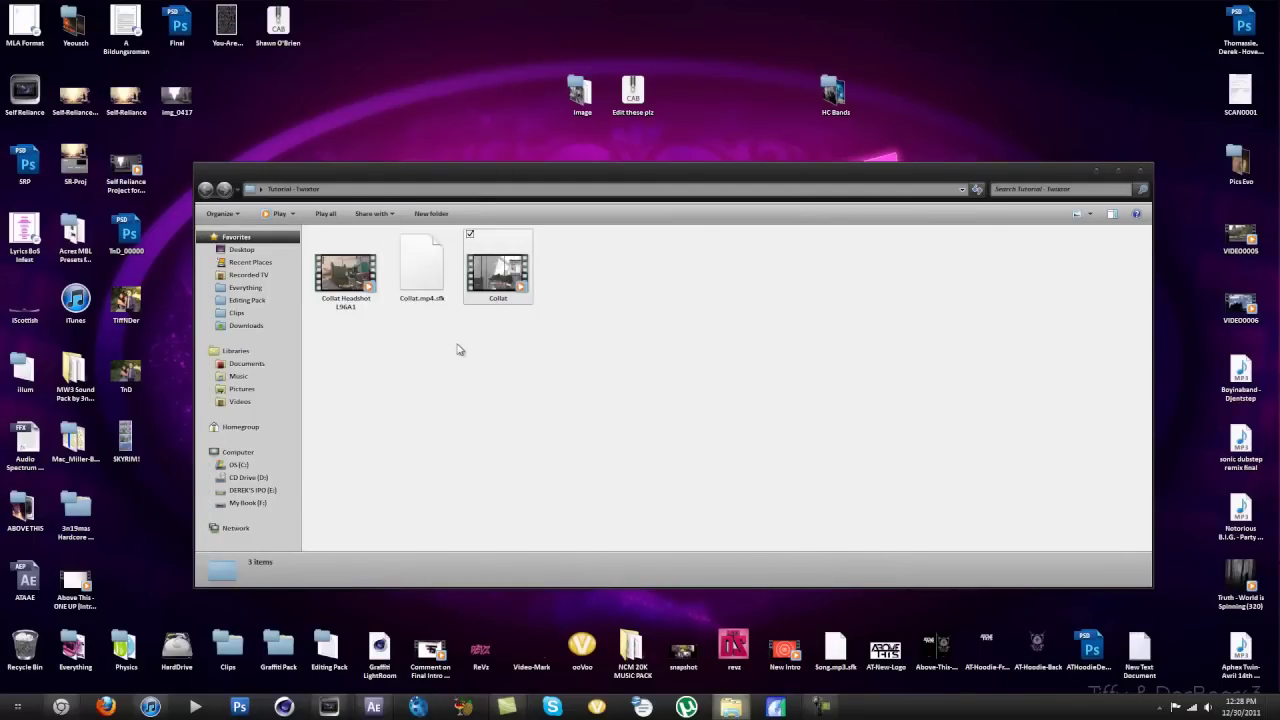
# Delete the leftover Collat.mp4.sfk file
pyautogui.click(422, 268)
pyautogui.press('Delete')
pyautogui.click(706, 407)
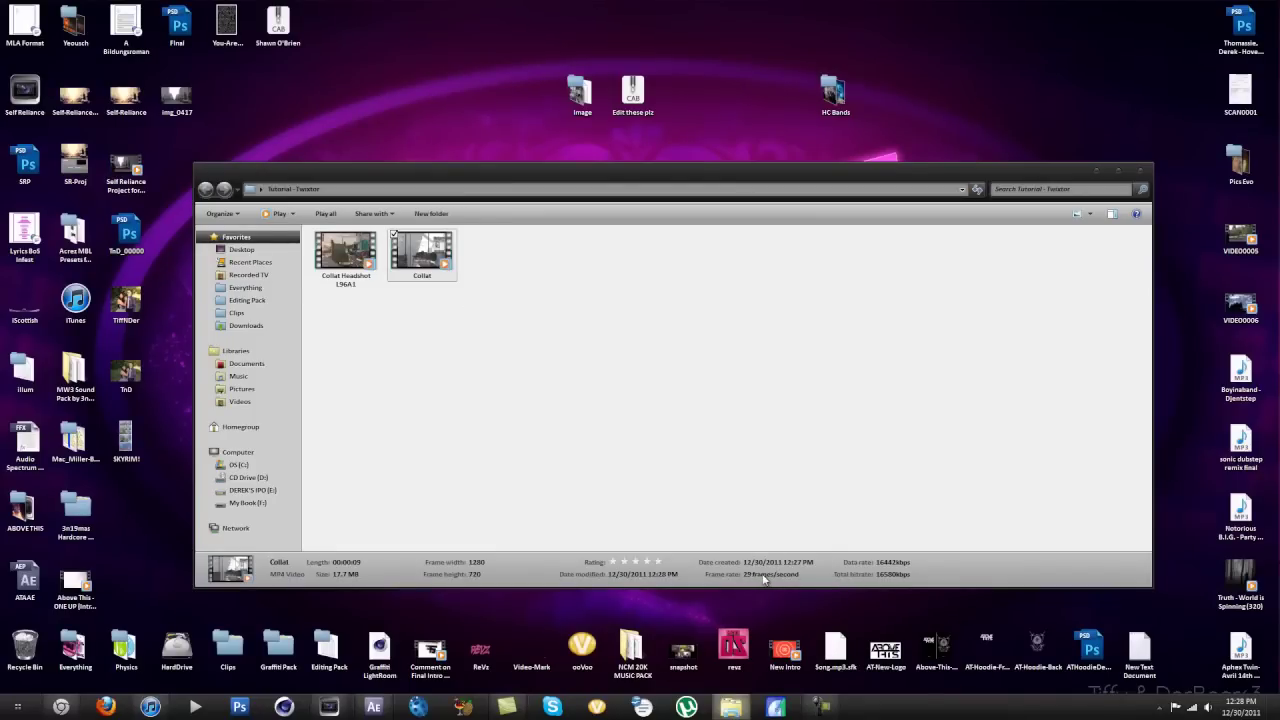
# Compare the Collat Headshot L96A1 and Collat clip details, then return to After Effects
pyautogui.click(356, 262)
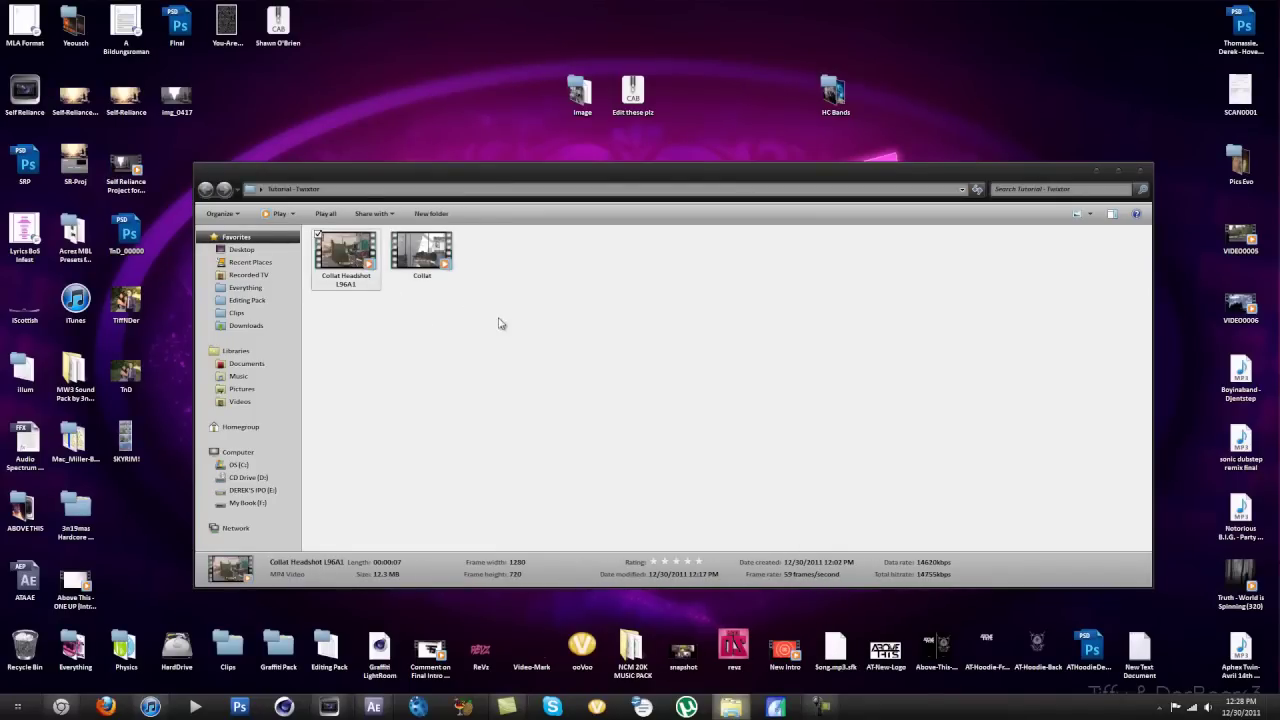
pyautogui.click(432, 258)
pyautogui.click(373, 707)
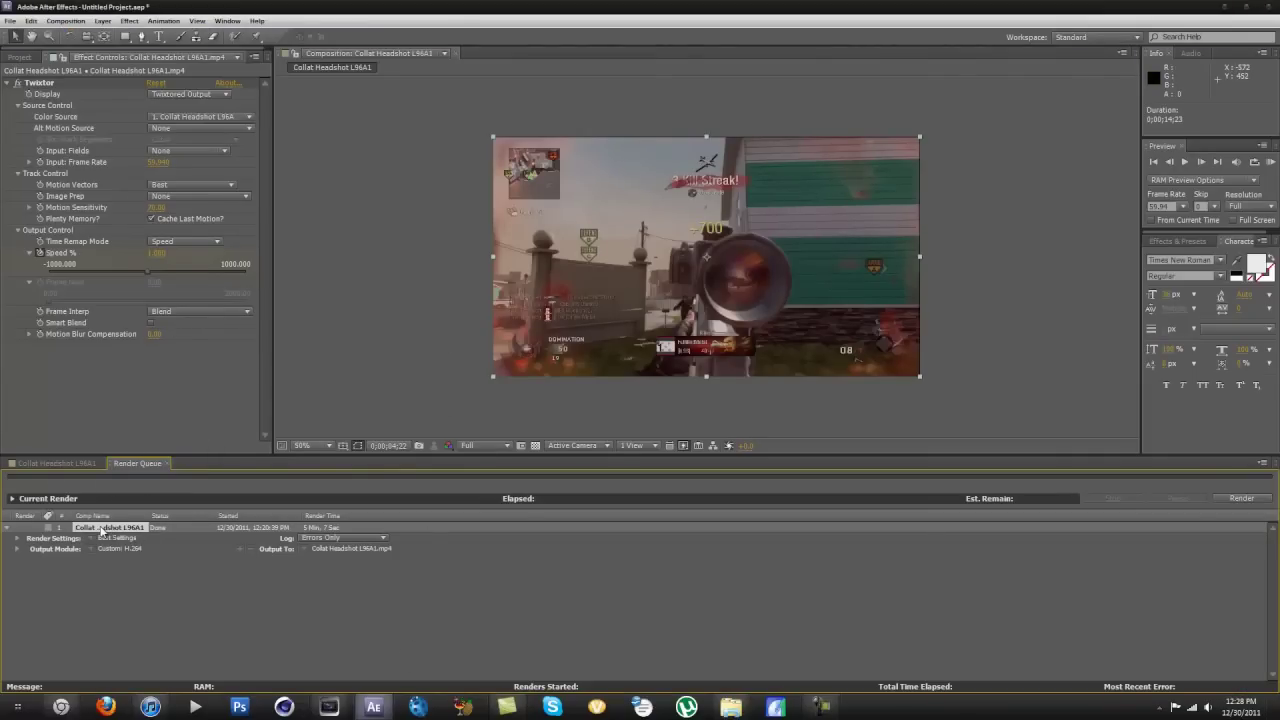
# Delete the old video layer, the Collat Headshot L96A1 composition and its footage
pyautogui.click(55, 463)
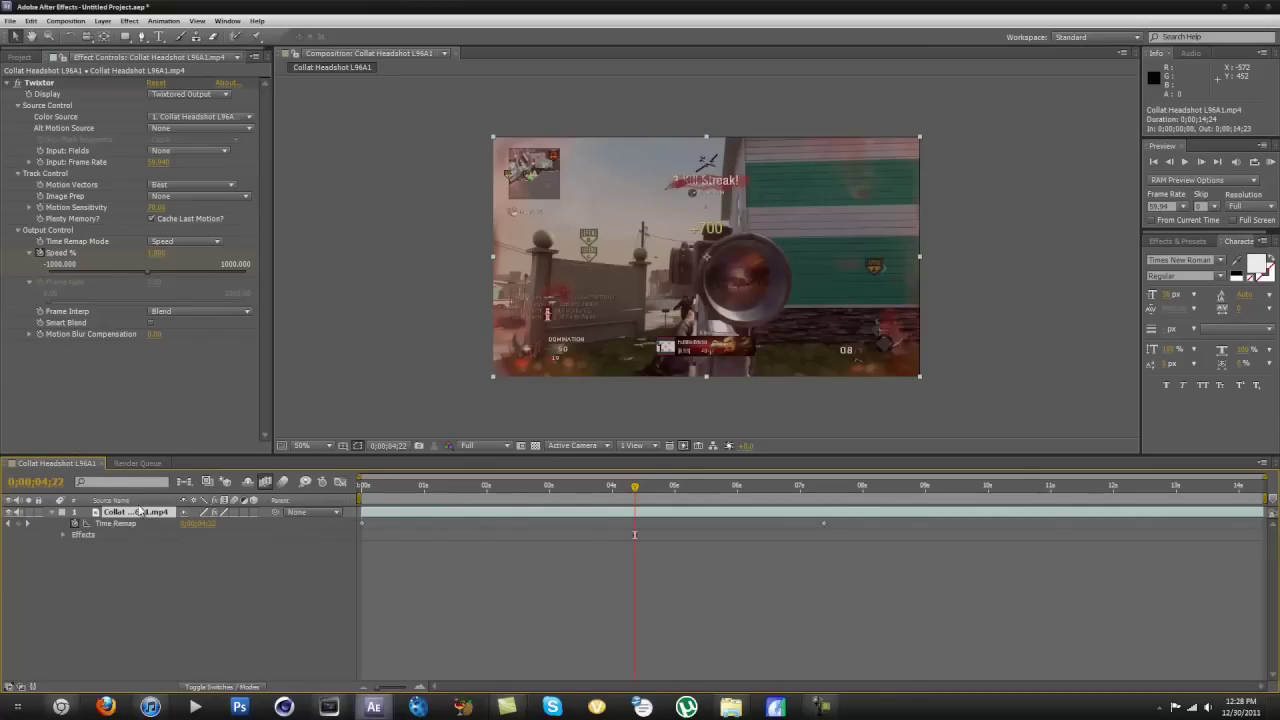
pyautogui.press('Delete')
pyautogui.click(20, 53)
pyautogui.click(69, 184)
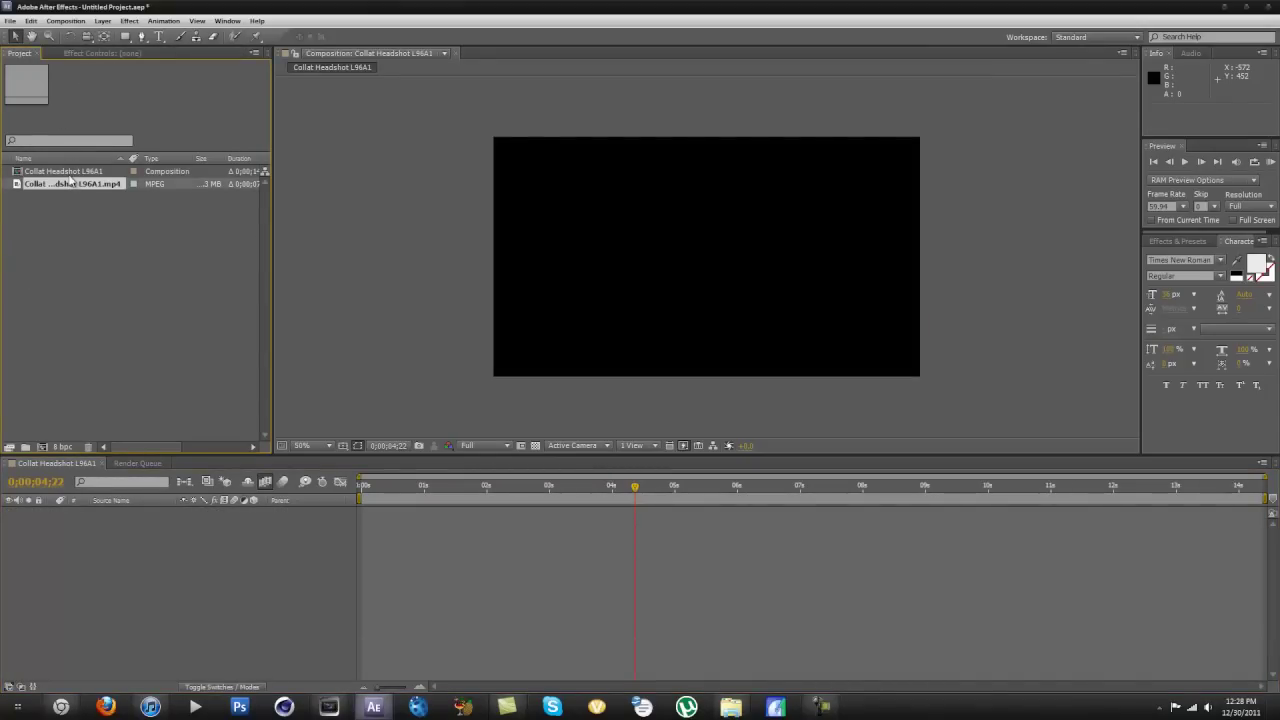
pyautogui.keyDown('shift'); pyautogui.click(69, 172); pyautogui.keyUp('shift')
pyautogui.press('Delete')
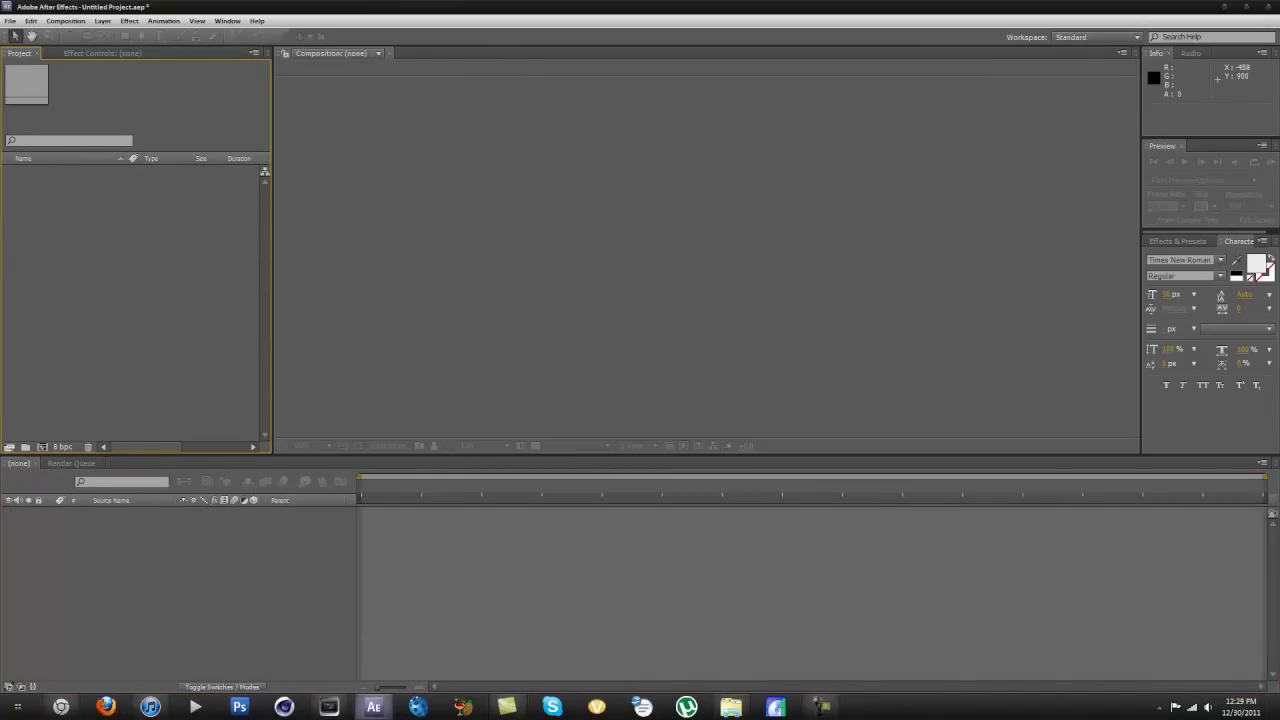
# Import the Collat video from the tutorial folder into the project
pyautogui.press('super+d')
pyautogui.click(730, 707)
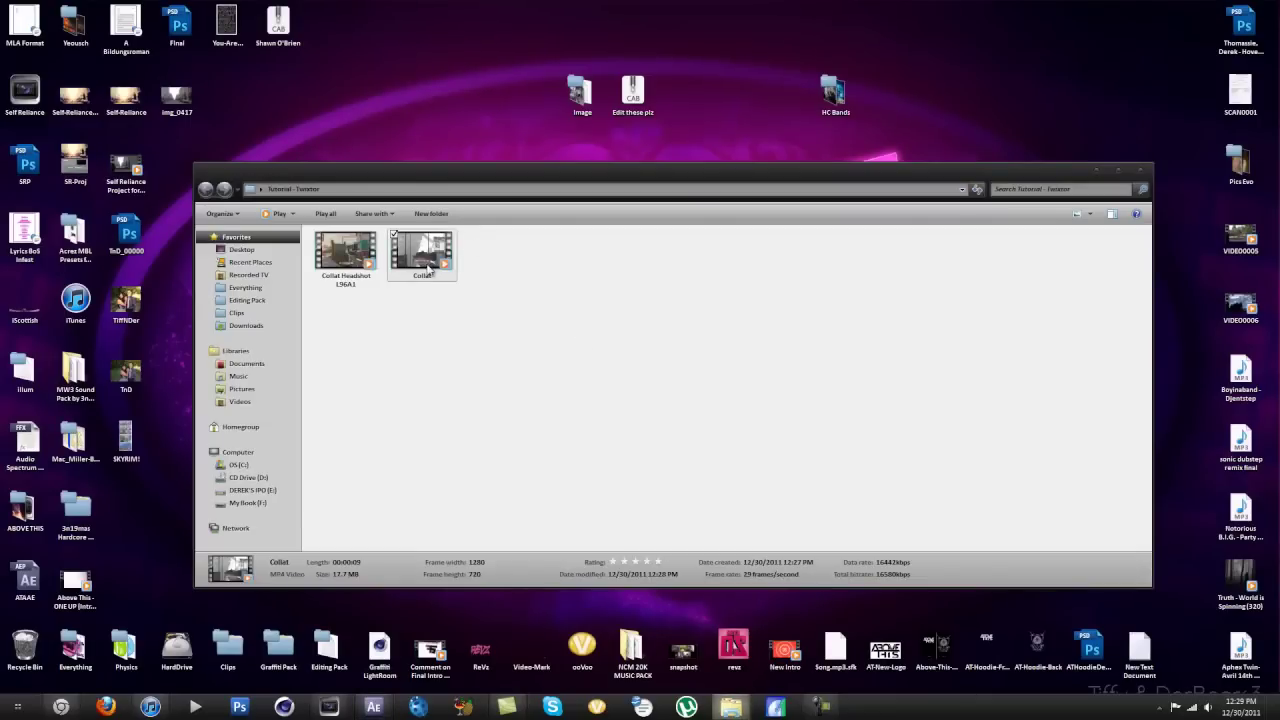
pyautogui.click(373, 707)
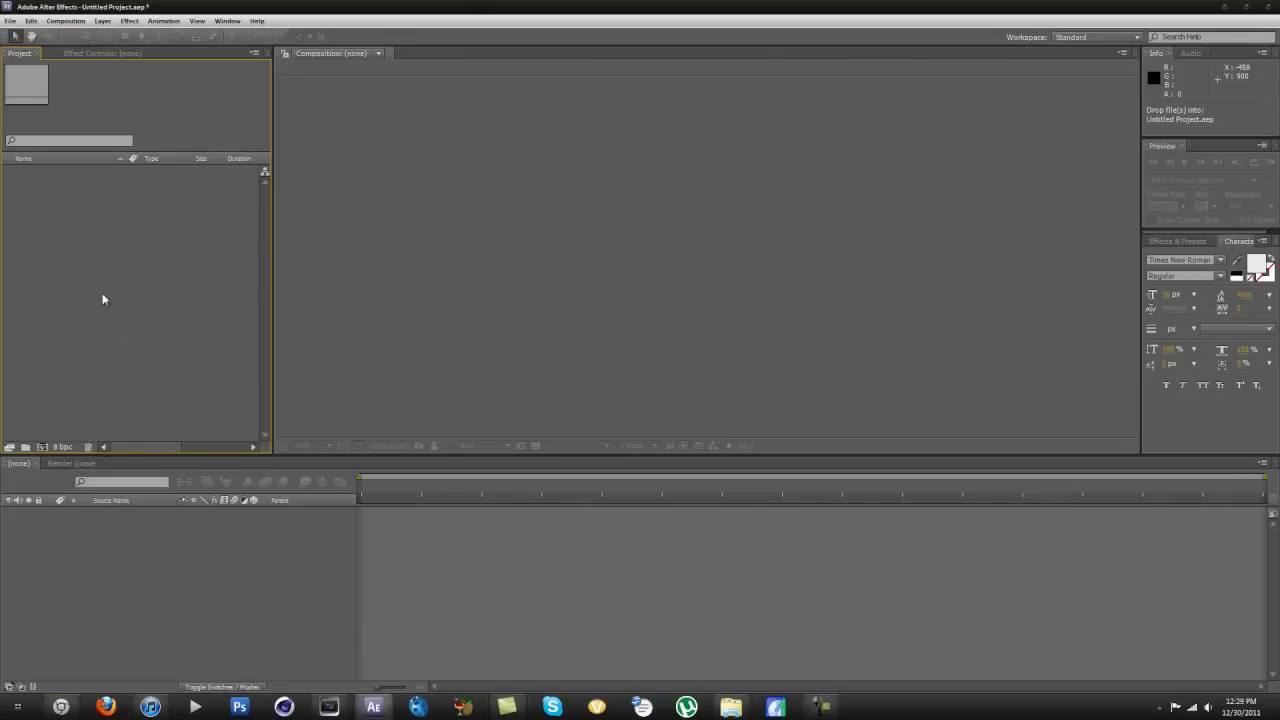
pyautogui.moveTo(102, 300); pyautogui.dragTo(102, 300)
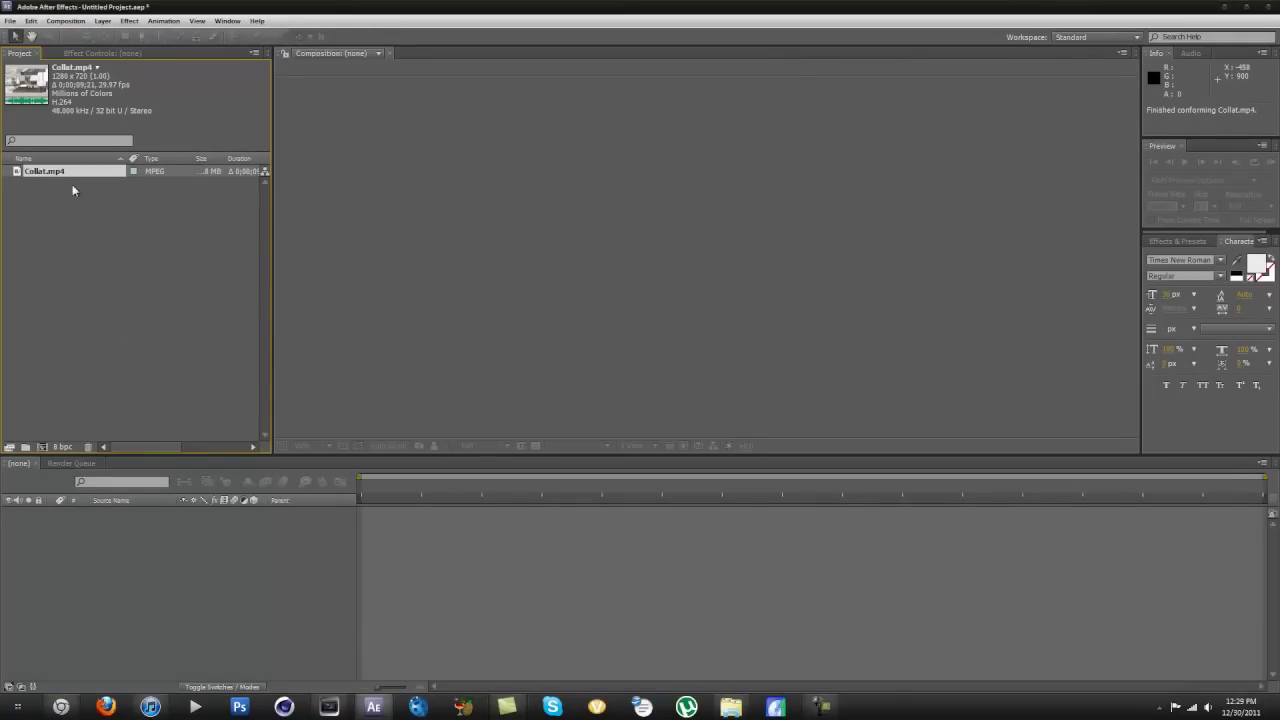
pyautogui.click(42, 447)
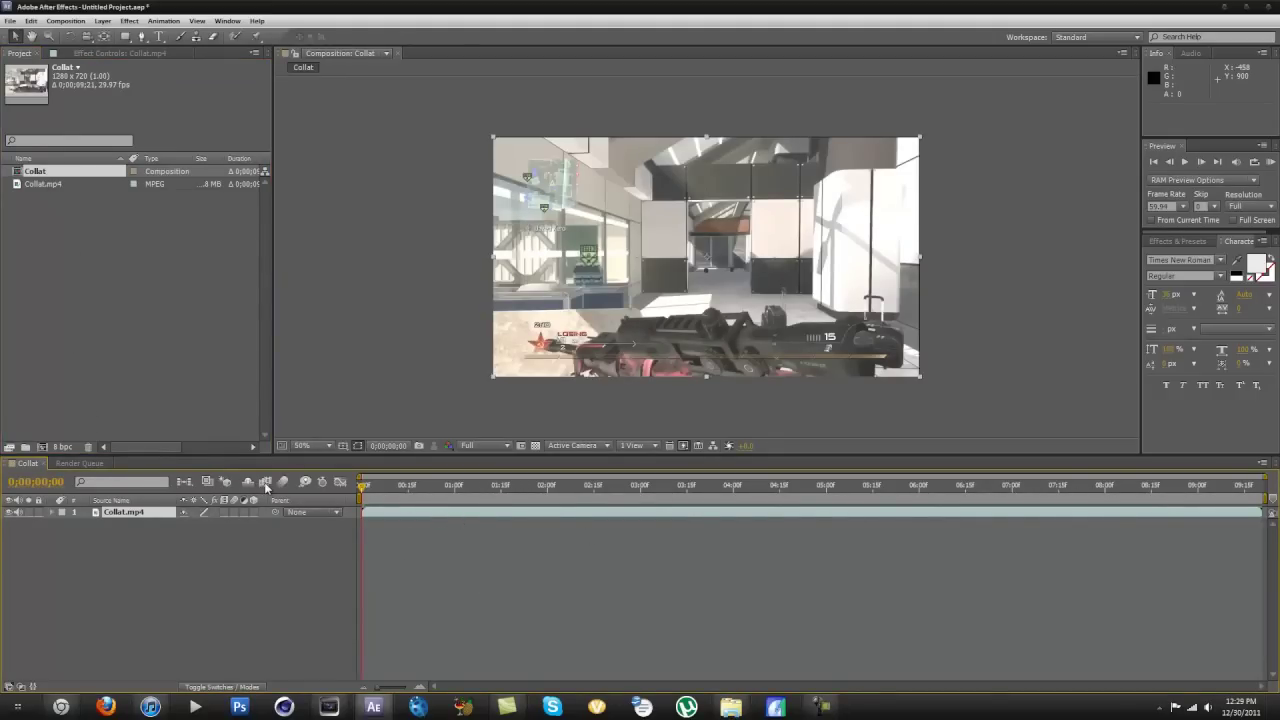
# Set the Collat.mp4 layer's frame blending to Frame Mix
pyautogui.click(105, 23)
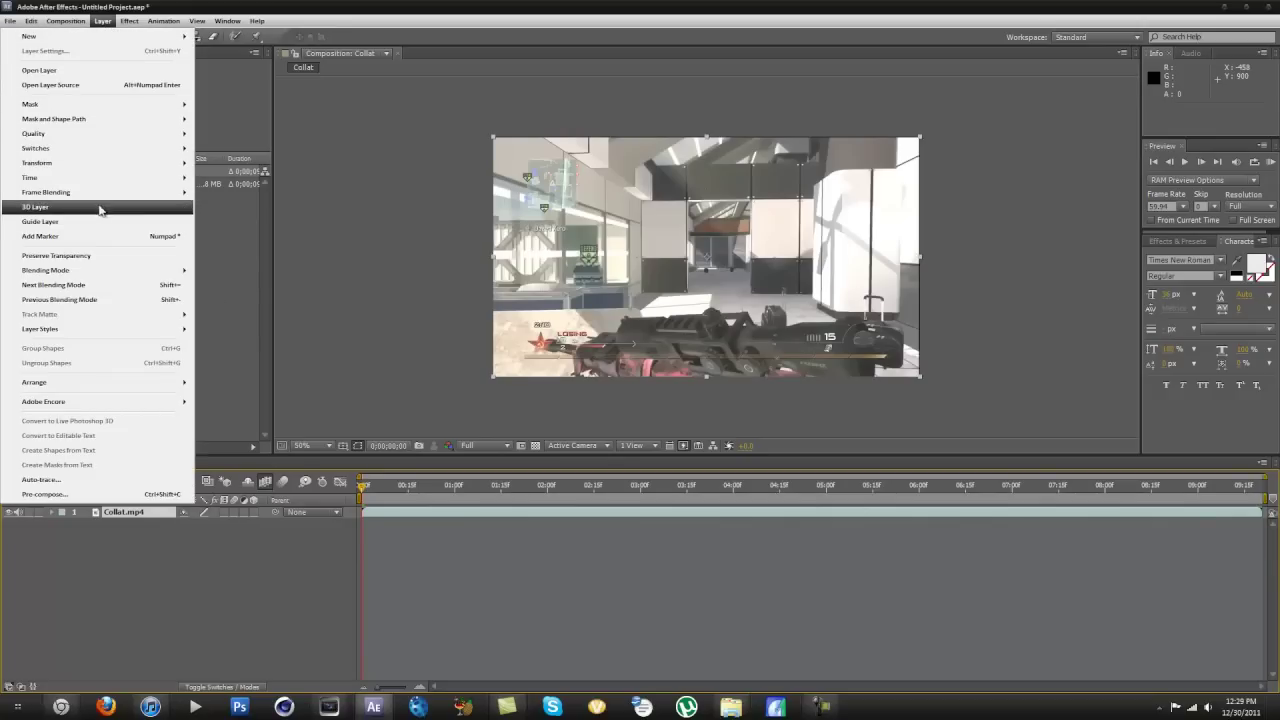
pyautogui.moveTo(100, 193)
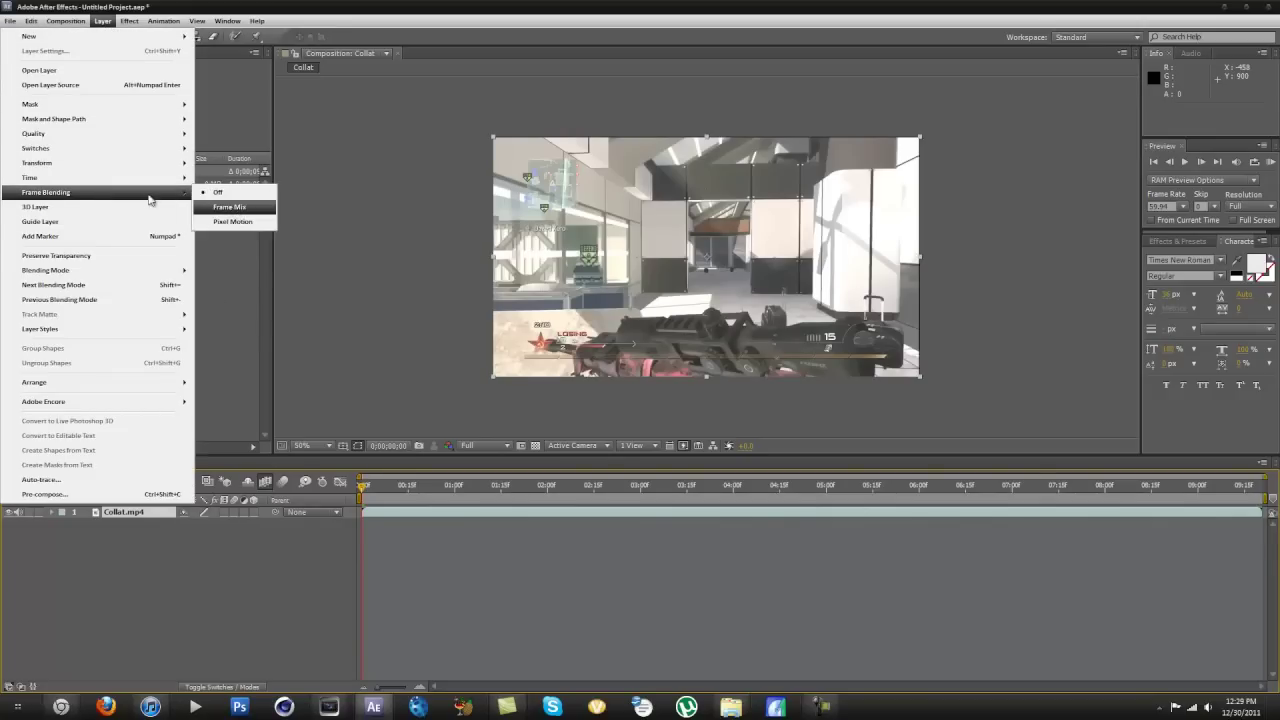
pyautogui.click(228, 207)
# Enable time remapping on the Collat.mp4 layer
pyautogui.click(103, 21)
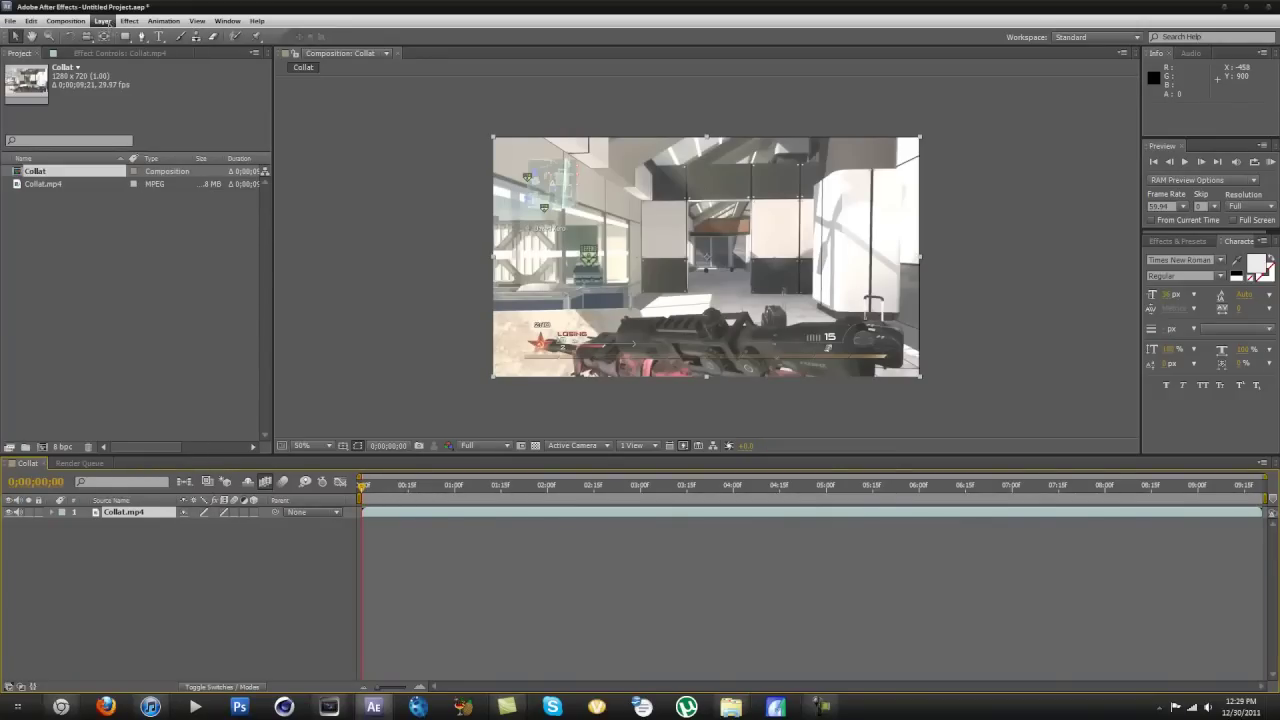
pyautogui.moveTo(107, 178)
pyautogui.click(221, 186)
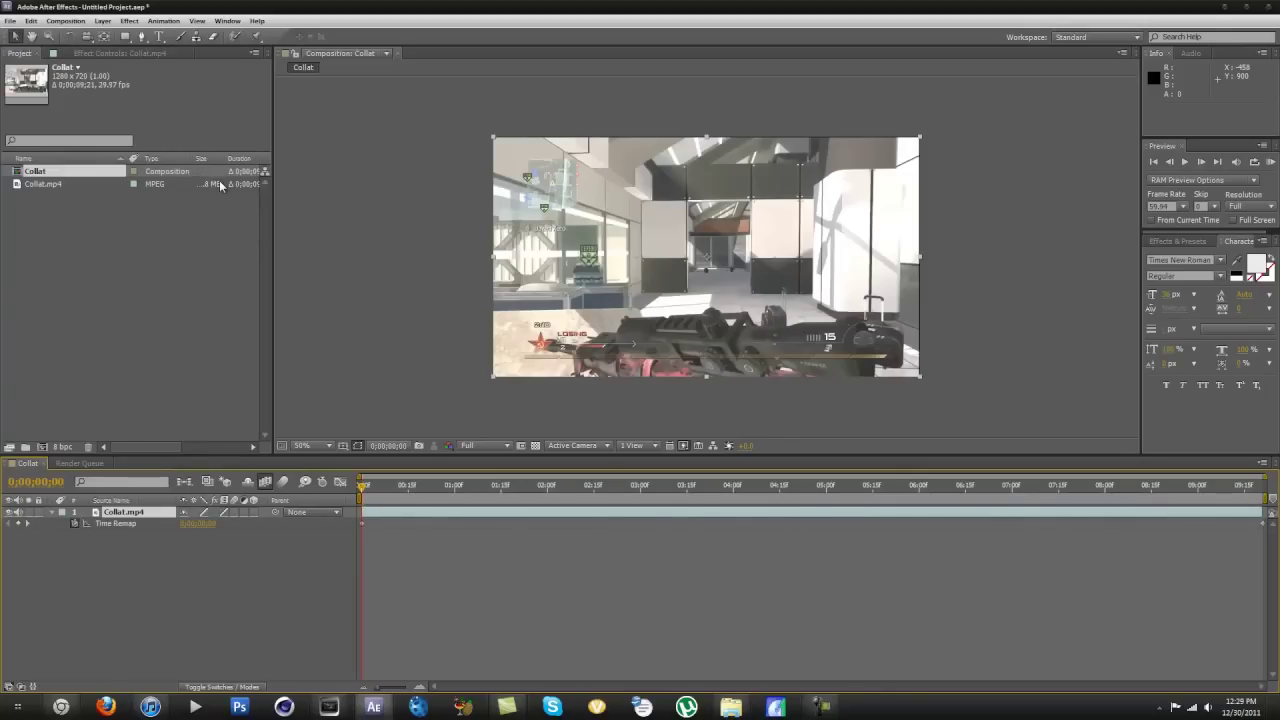
pyautogui.rightClick(66, 172)
# Lengthen the Collat composition's duration to 0;00;16;21
pyautogui.click(125, 182)
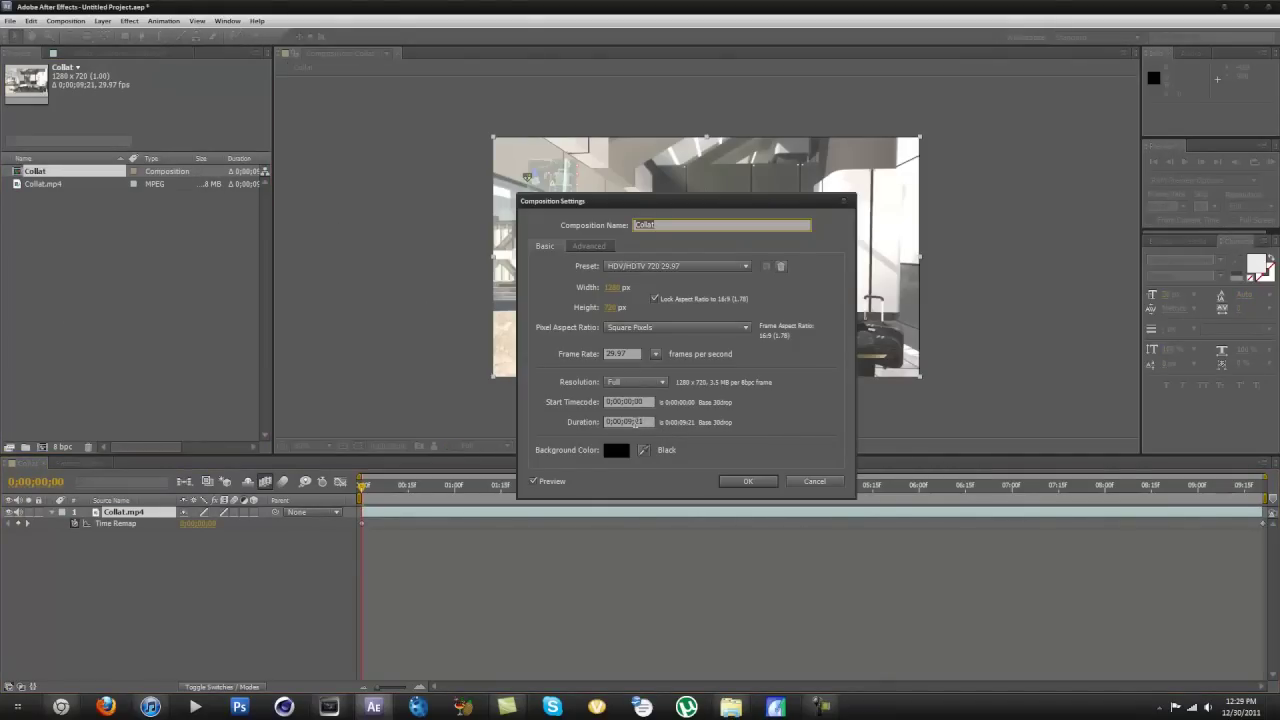
pyautogui.click(635, 421)
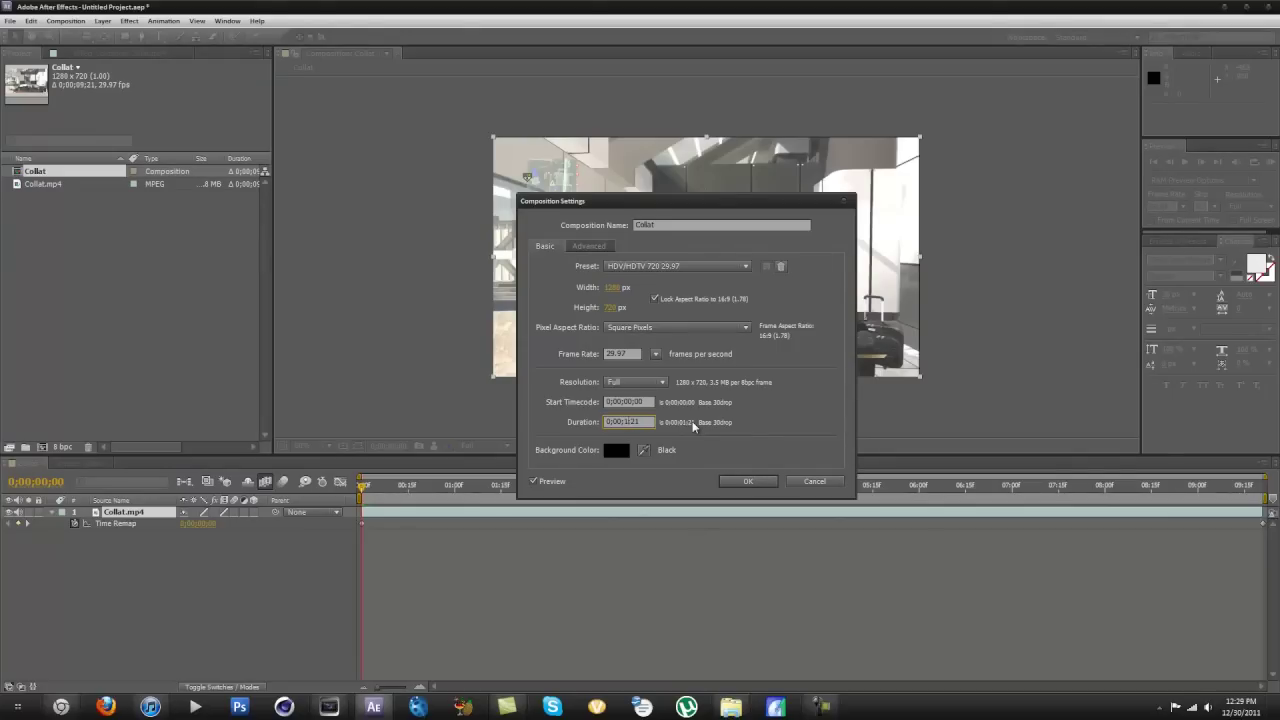
pyautogui.click(742, 481)
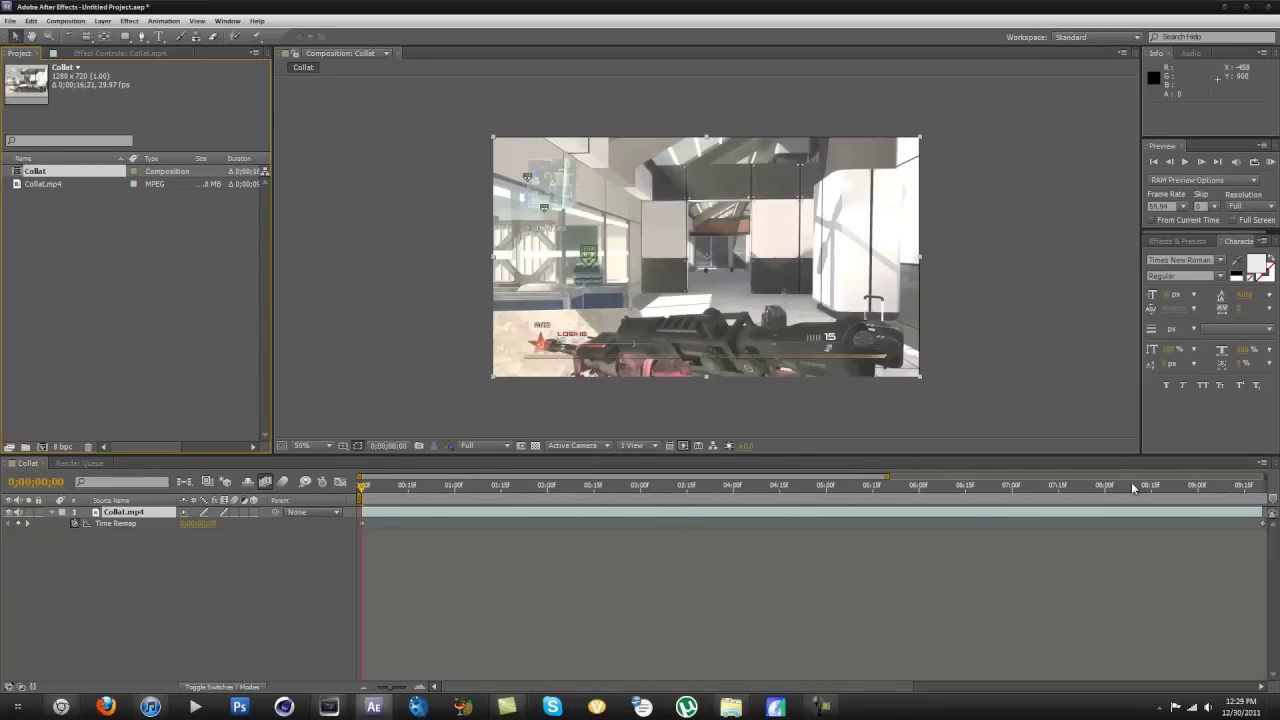
# Stretch the Collat.mp4 layer's out point to about 14 seconds
pyautogui.moveTo(888, 479); pyautogui.dragTo(1265, 479)
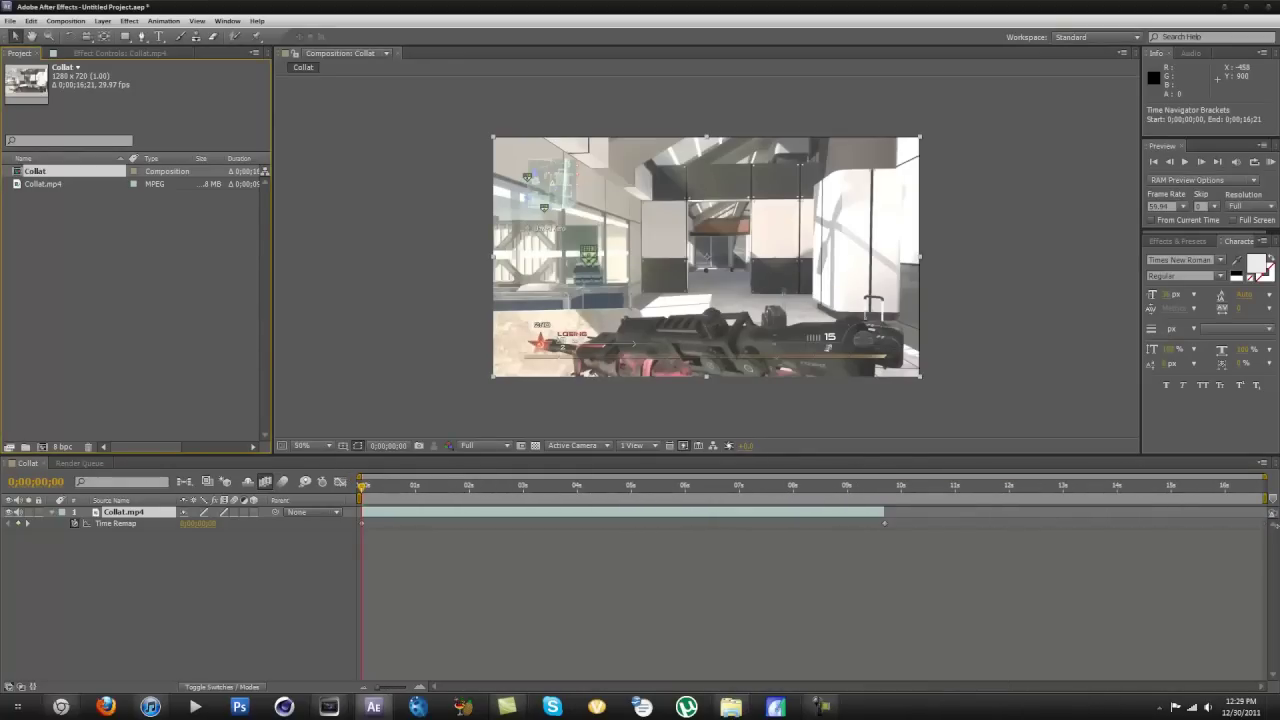
pyautogui.click(879, 503)
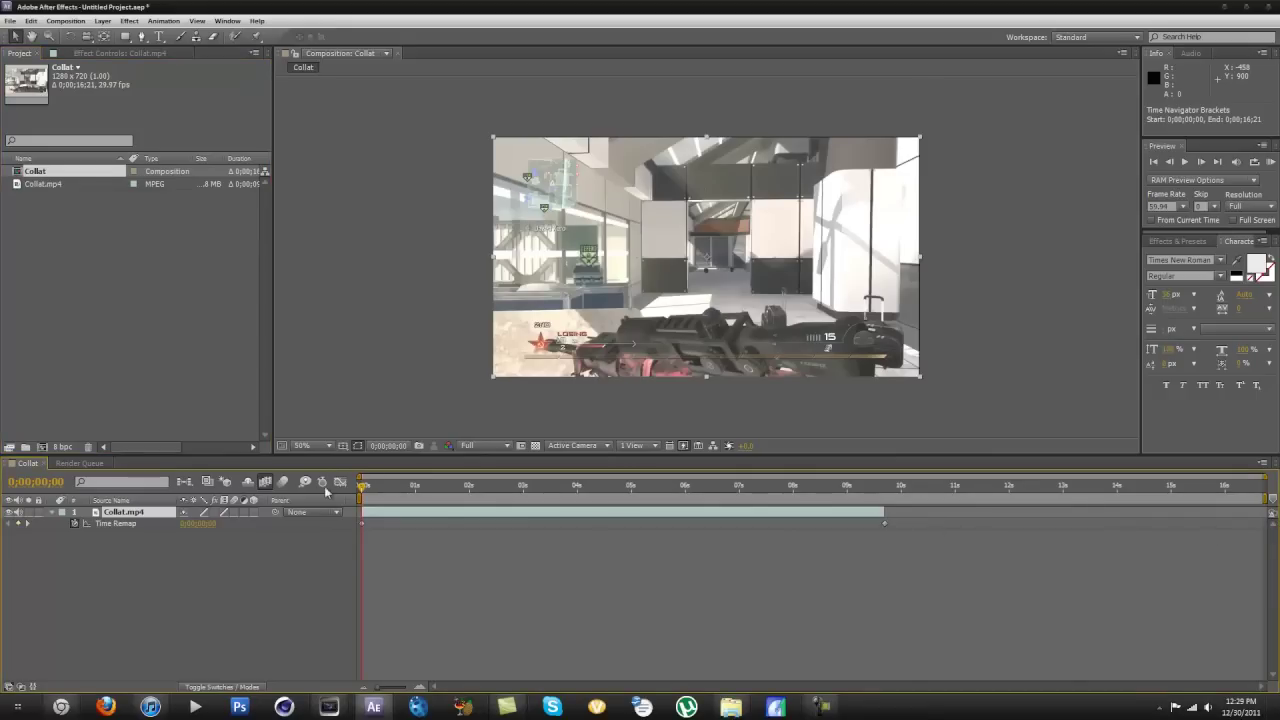
pyautogui.moveTo(883, 512); pyautogui.dragTo(1260, 512)
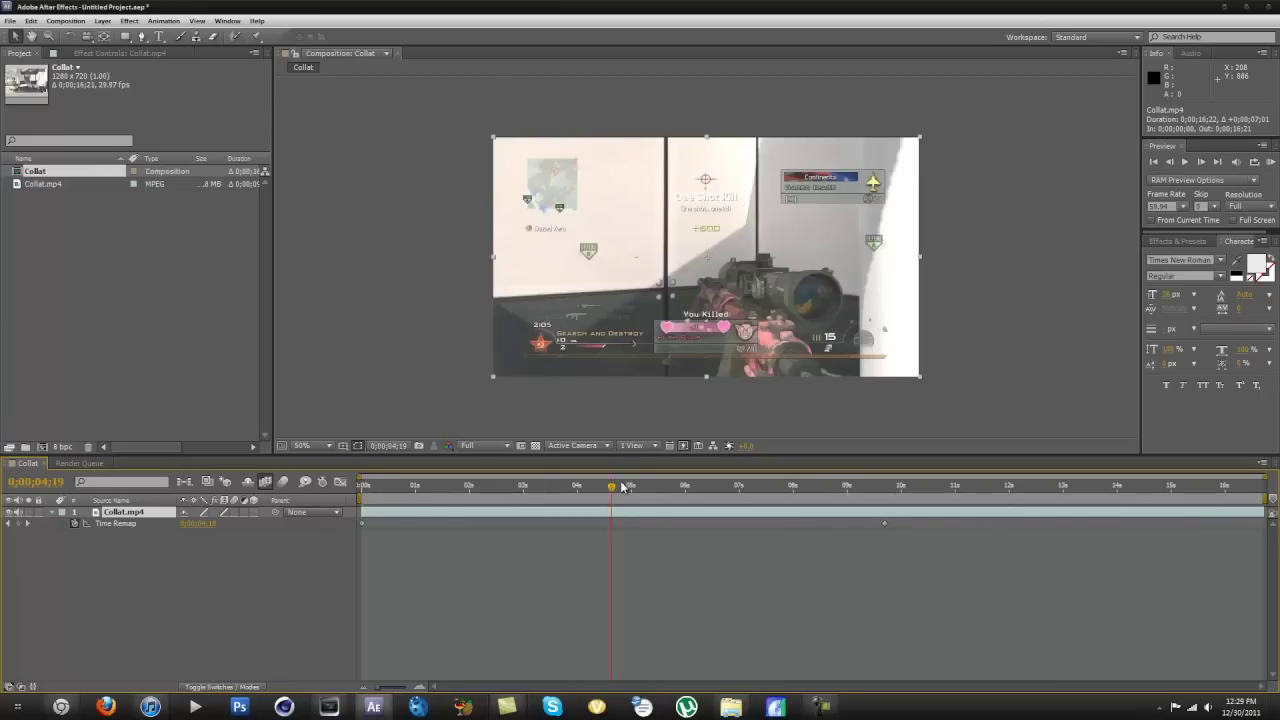
# Scrub the Collat timeline past 0;00;05;13 and 0;00;06;08 to roughly 0;00;07;05
pyautogui.moveTo(612, 486); pyautogui.dragTo(655, 486)
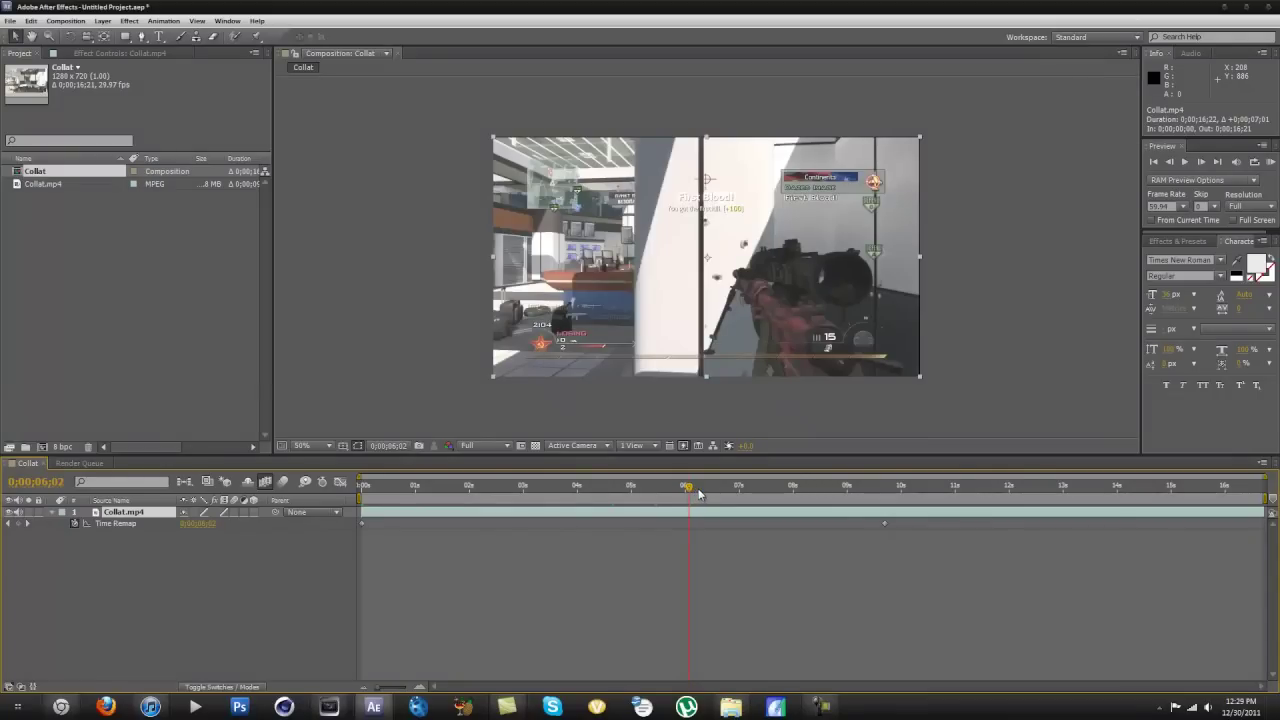
pyautogui.moveTo(688, 487); pyautogui.dragTo(739, 493)
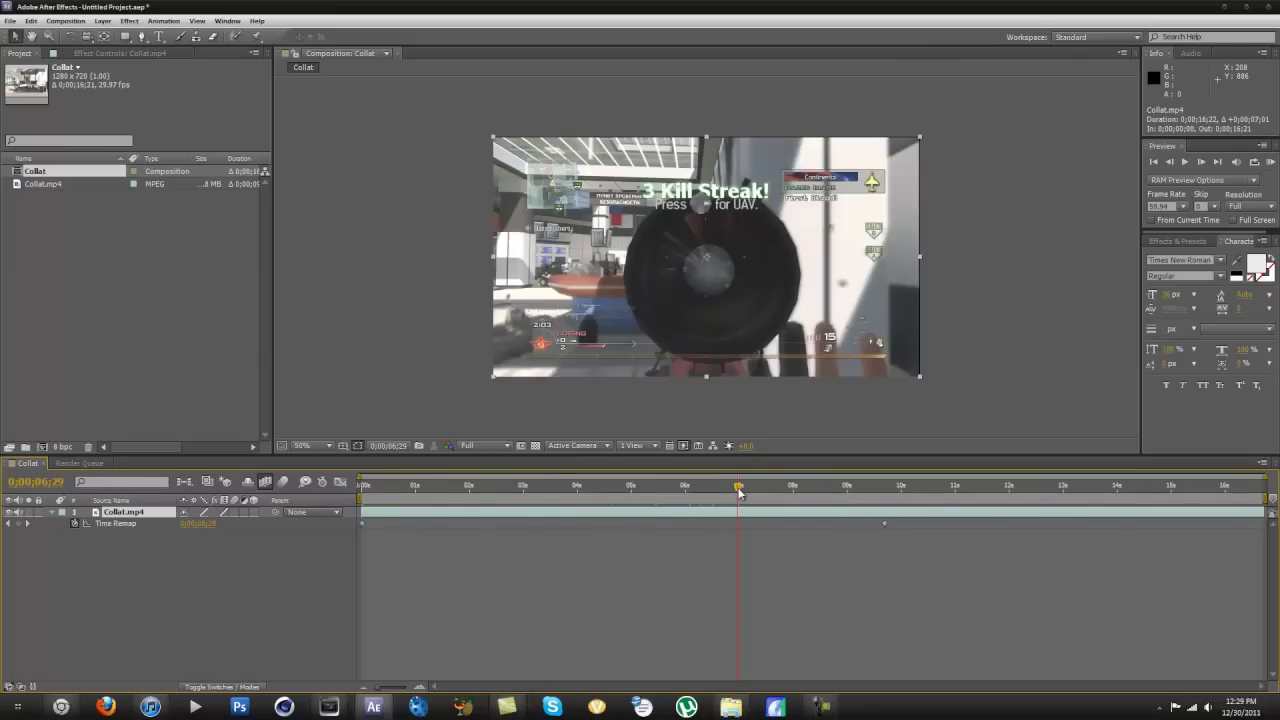
pyautogui.moveTo(742, 491); pyautogui.dragTo(758, 492)
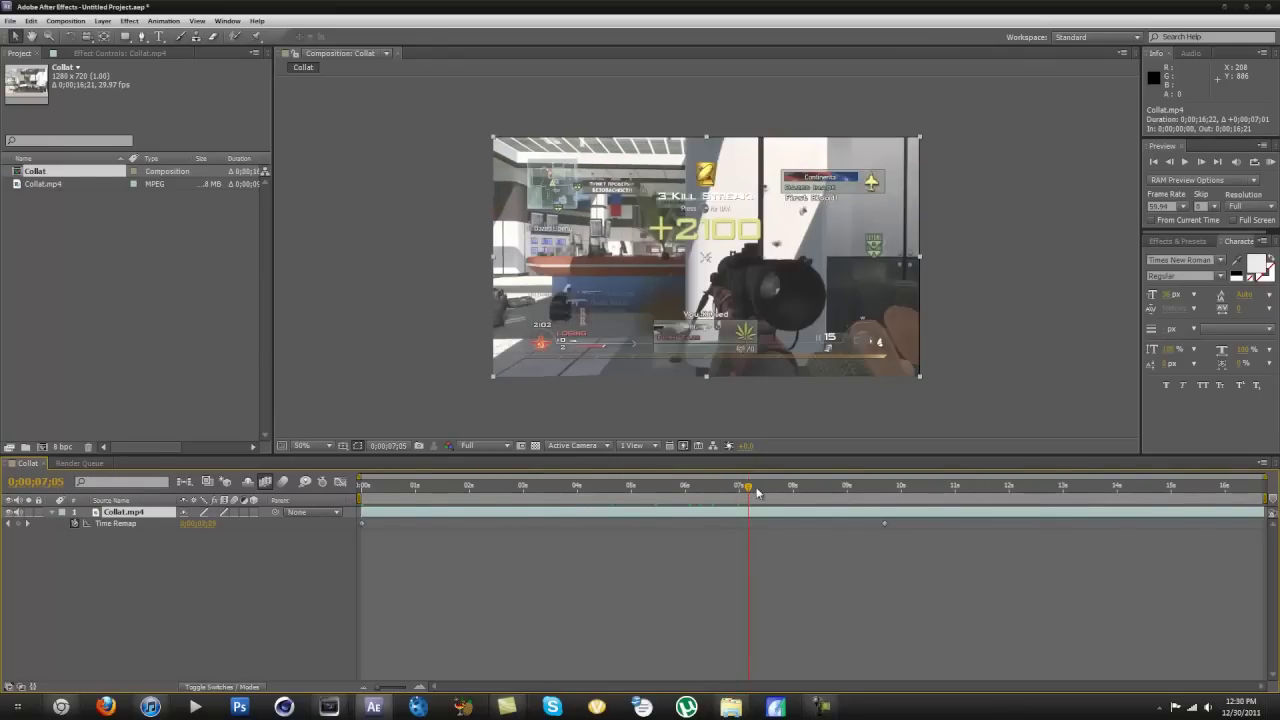
# Step back and forth frame by frame, settling exactly on 0;00;07;05
pyautogui.click(1169, 162)
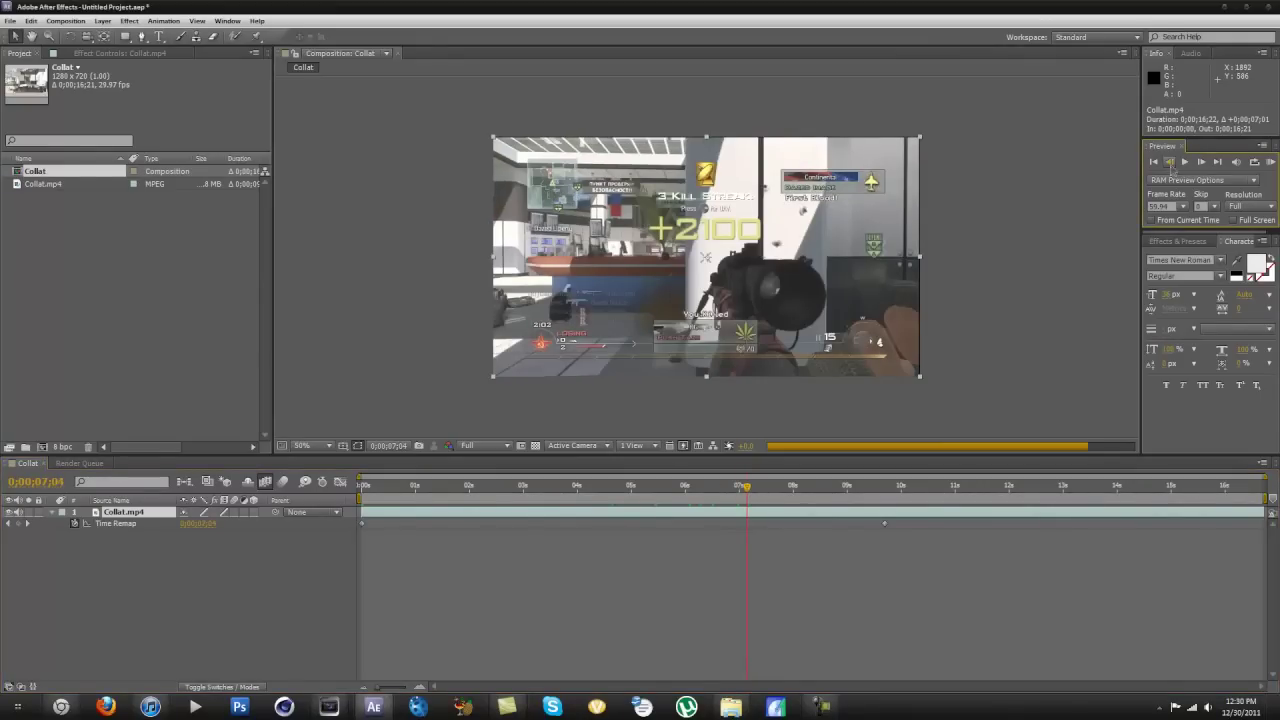
pyautogui.click(1169, 162)
pyautogui.click(1169, 162)
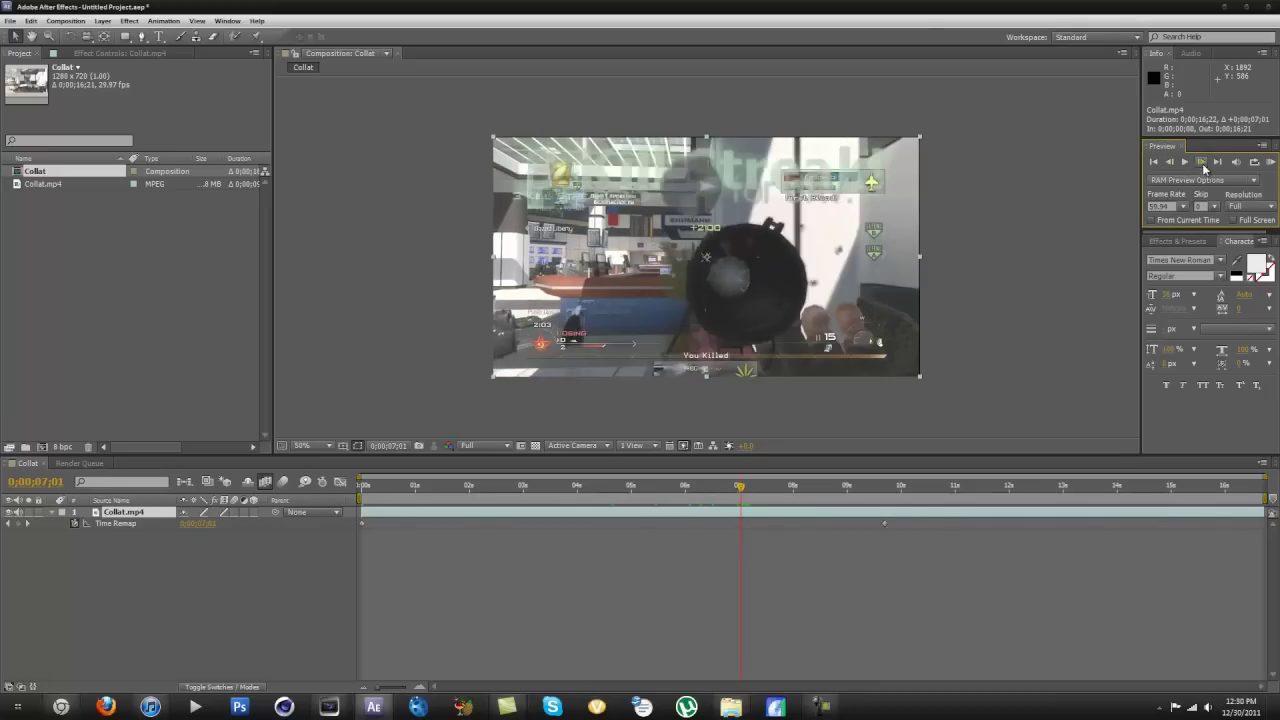
pyautogui.click(1201, 162)
pyautogui.click(1201, 162)
pyautogui.click(1201, 162)
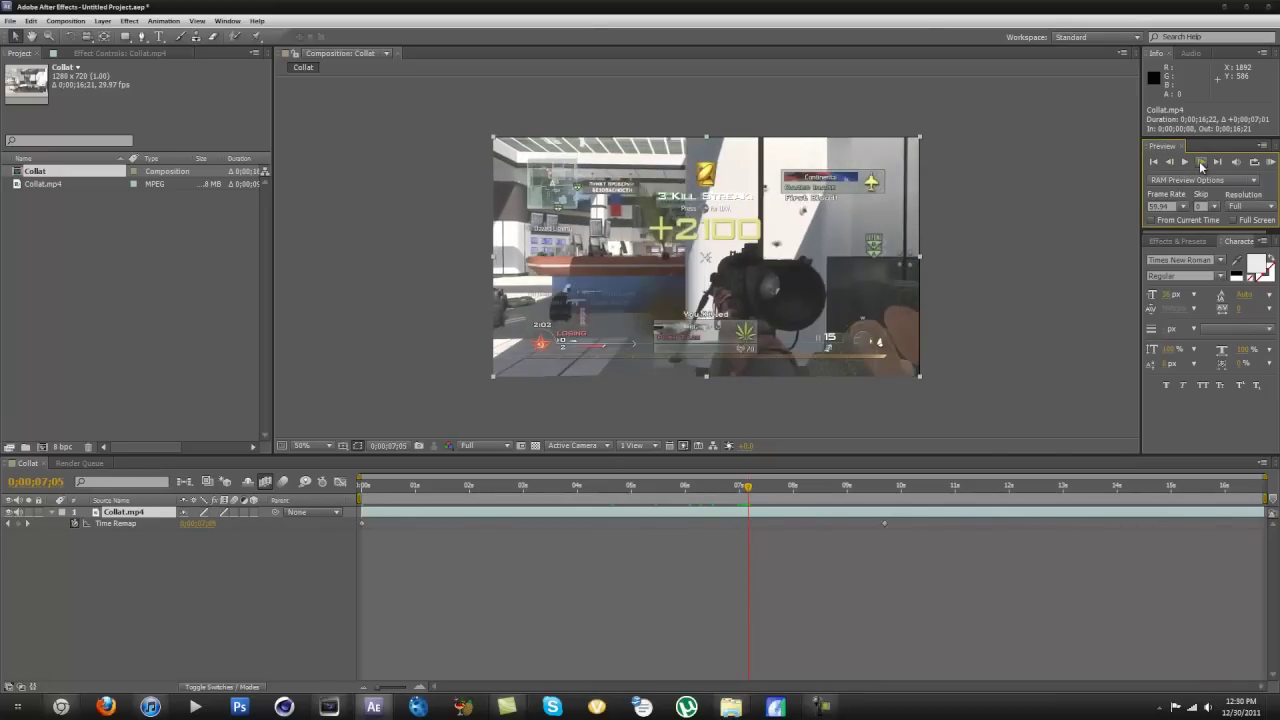
pyautogui.click(1201, 162)
pyautogui.click(1201, 162)
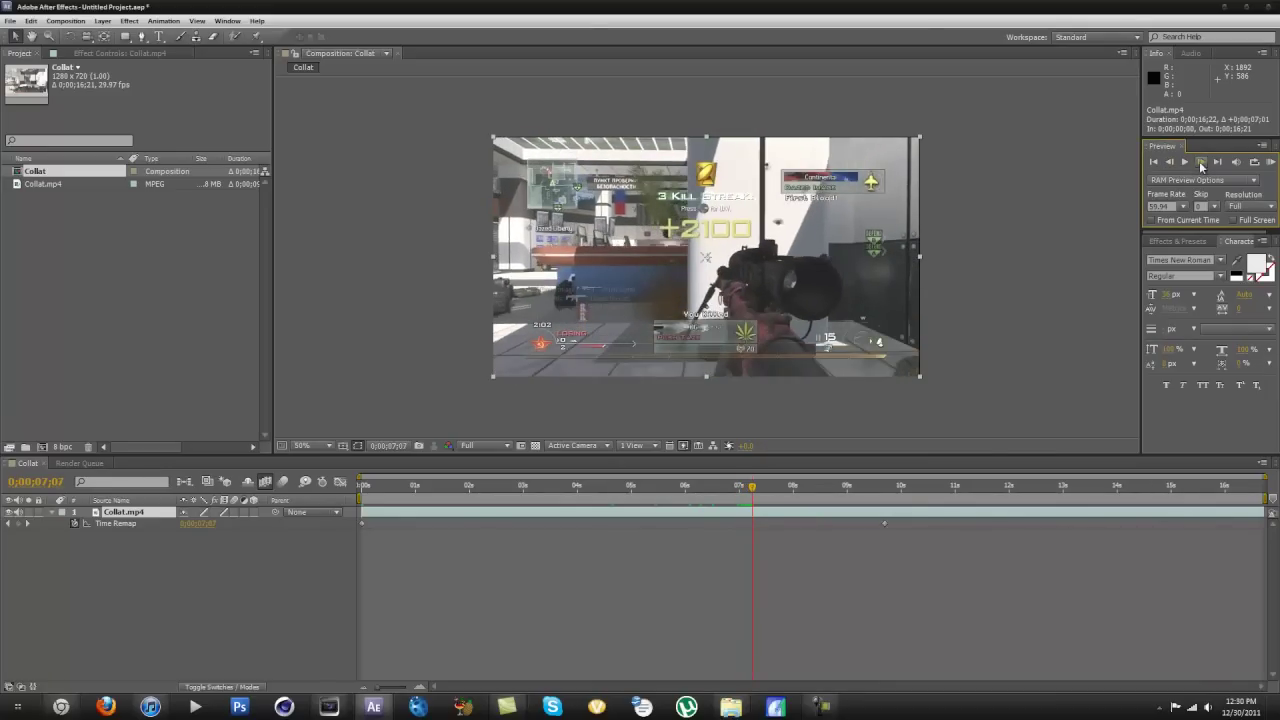
pyautogui.click(1172, 162)
pyautogui.click(1172, 162)
pyautogui.click(1172, 162)
pyautogui.click(1172, 162)
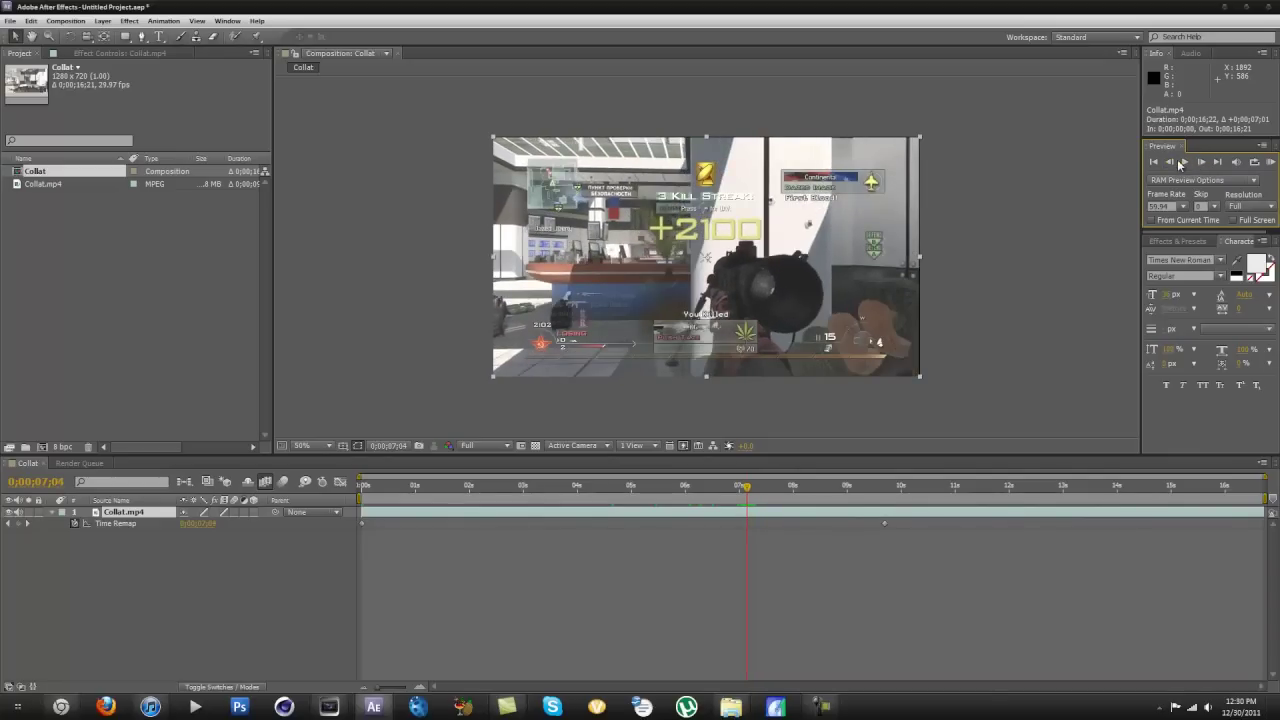
pyautogui.click(1172, 162)
pyautogui.click(1202, 163)
pyautogui.click(1202, 163)
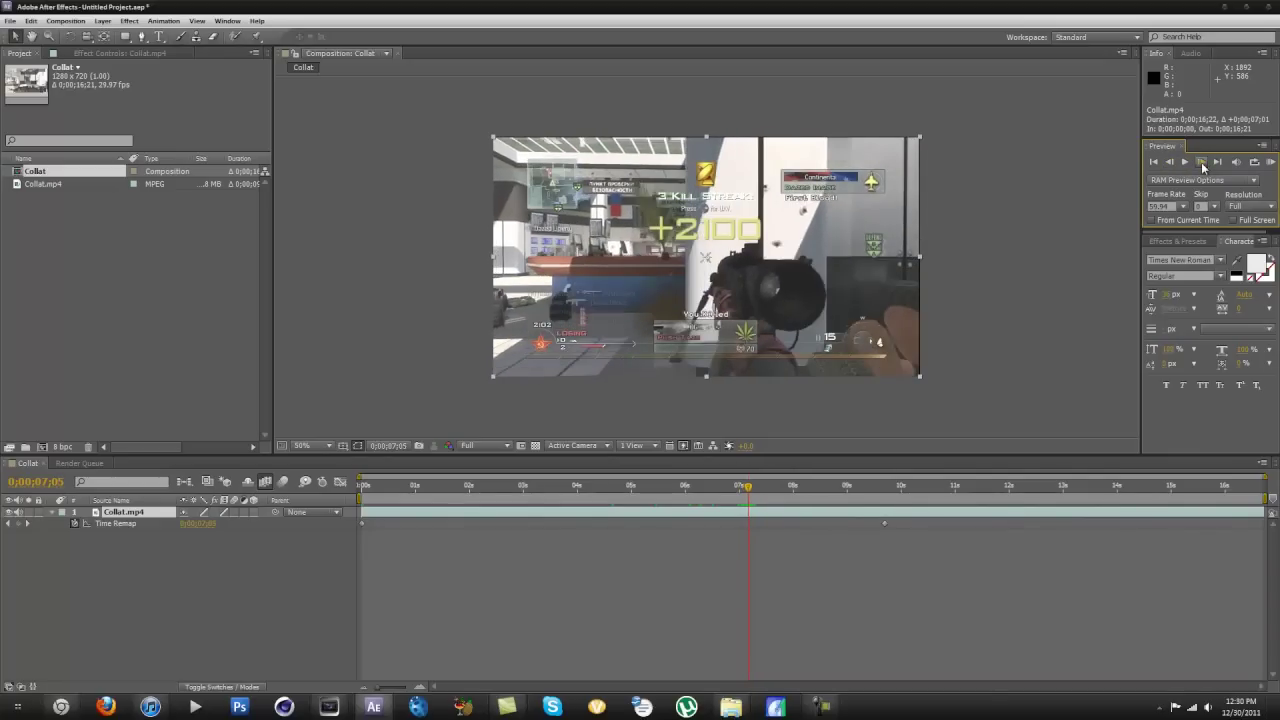
pyautogui.click(1202, 163)
pyautogui.click(1172, 162)
pyautogui.click(1172, 162)
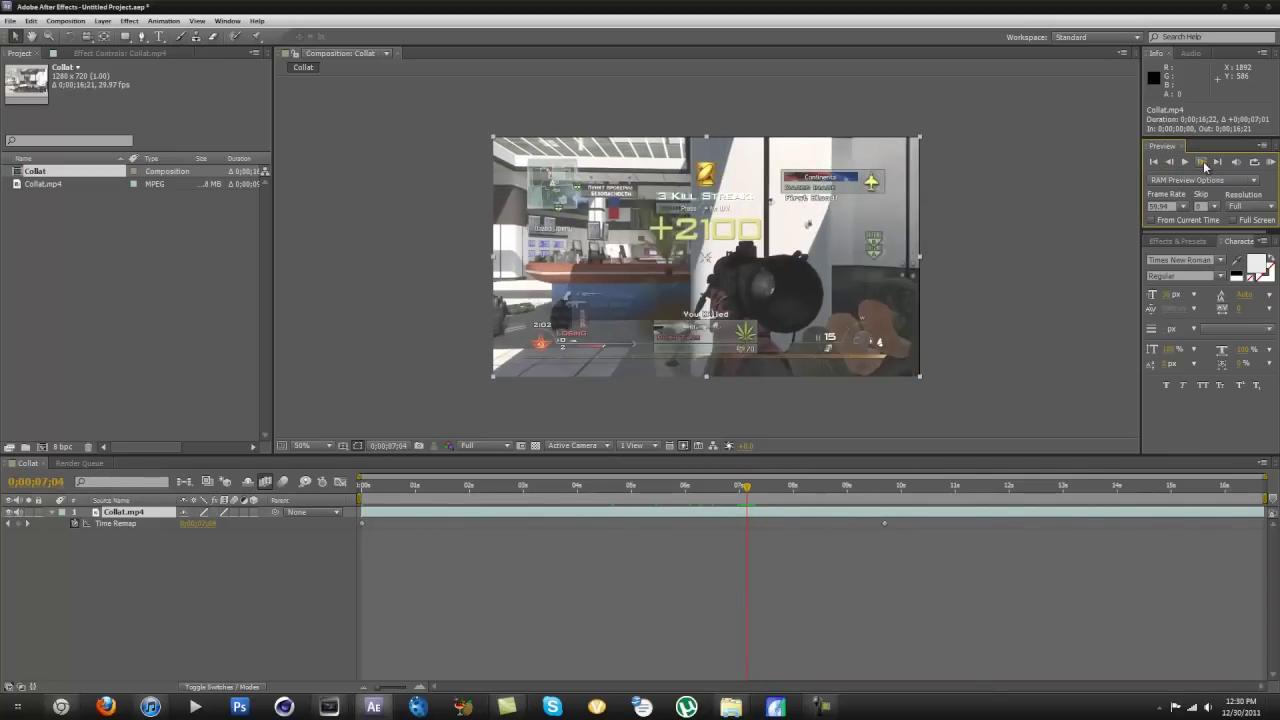
pyautogui.click(1202, 163)
pyautogui.click(1202, 163)
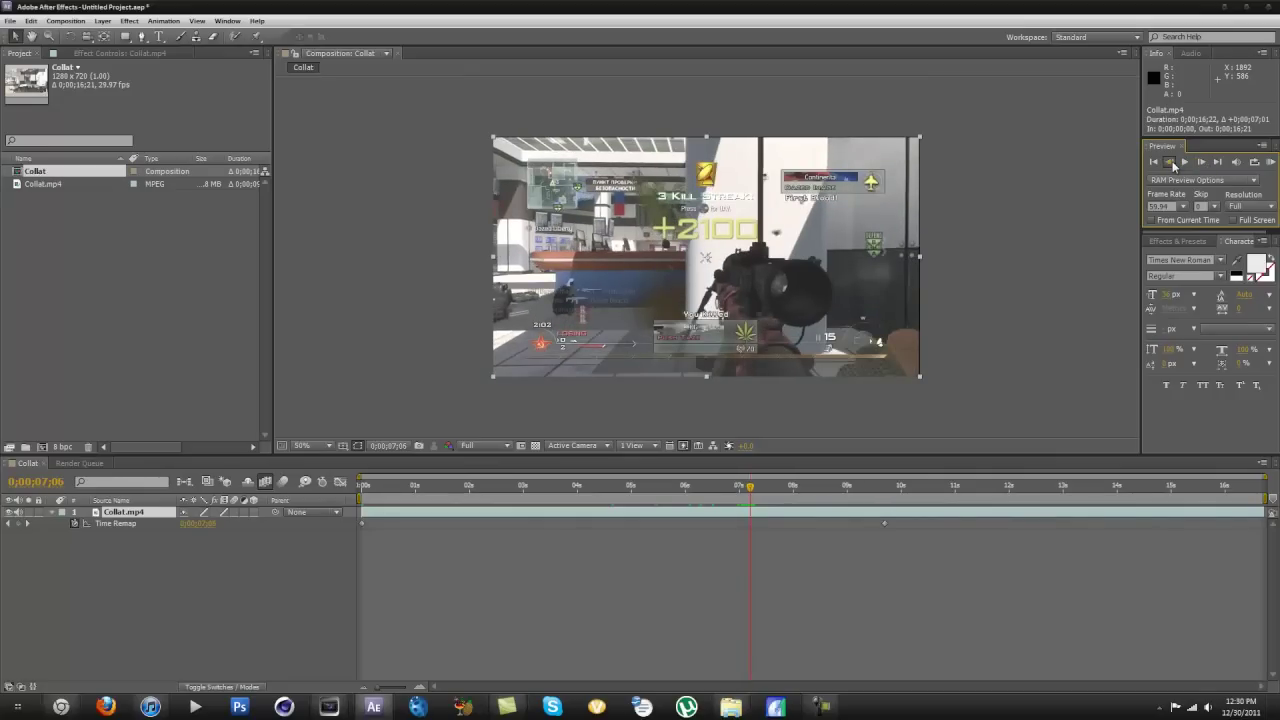
pyautogui.click(1172, 163)
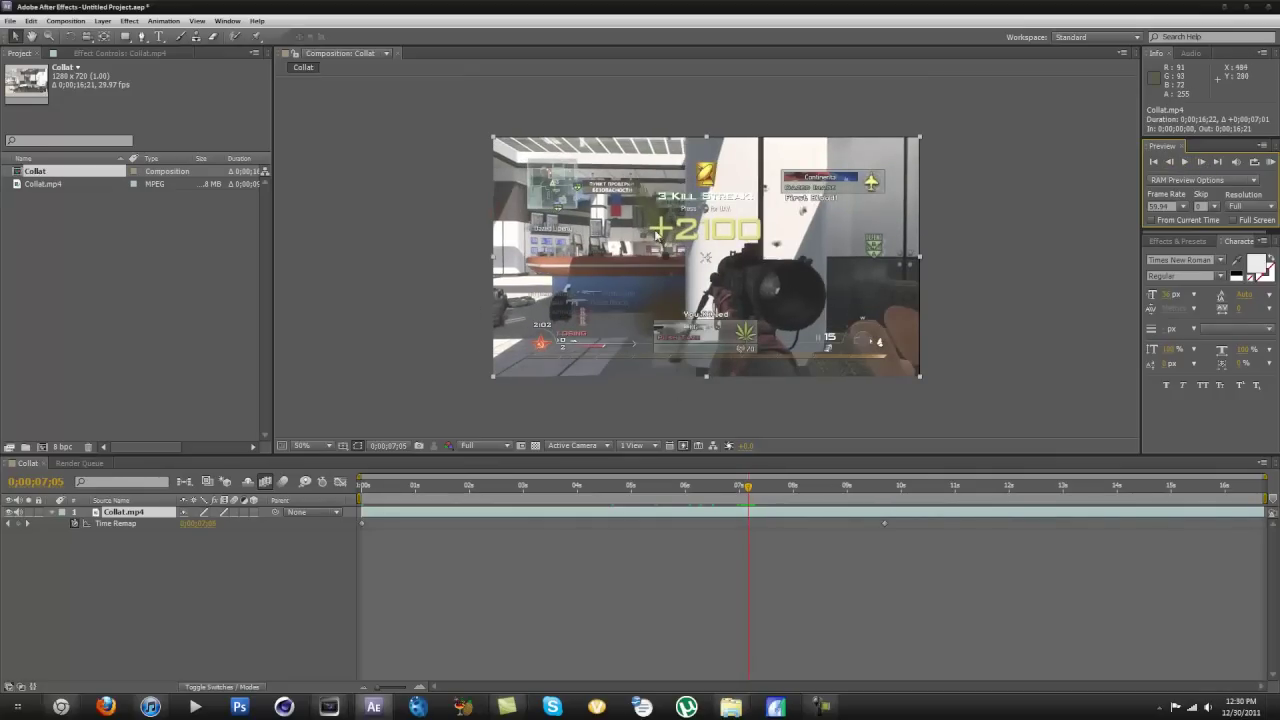
# Apply the Twixtor effect from the Effect menu to the Collat.mp4 layer
pyautogui.click(105, 22)
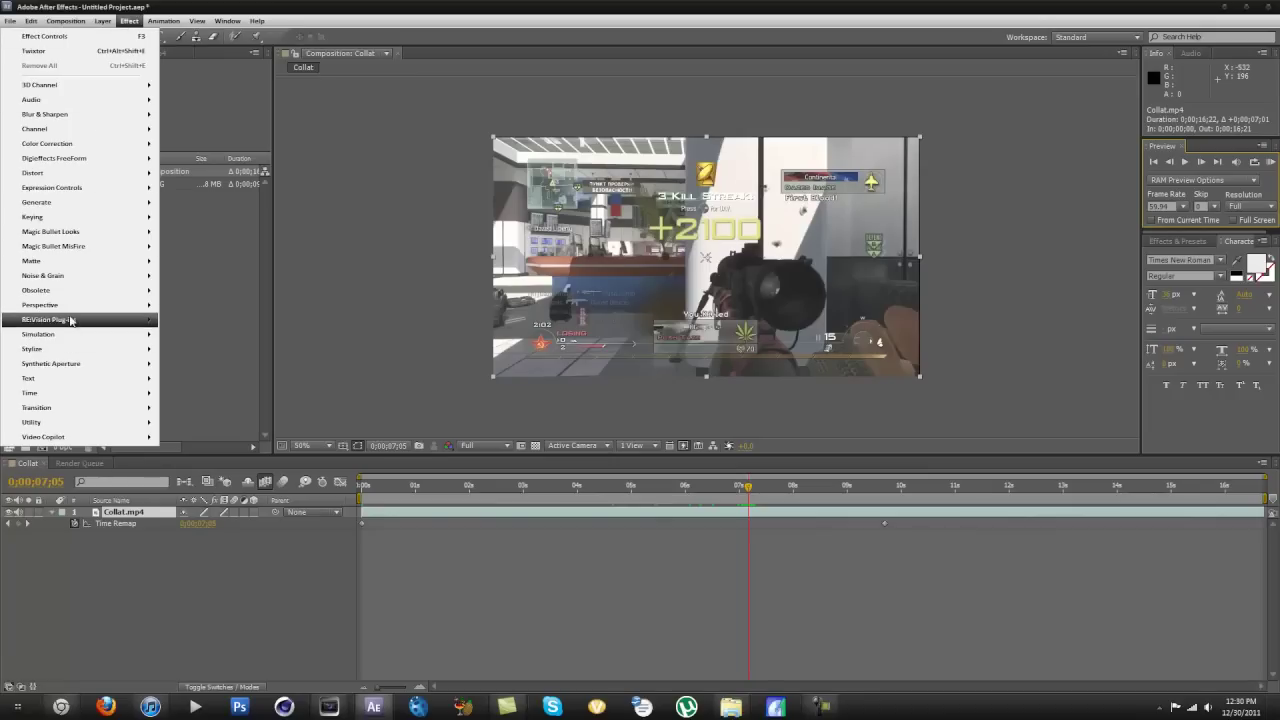
pyautogui.moveTo(143, 340)
pyautogui.click(192, 378)
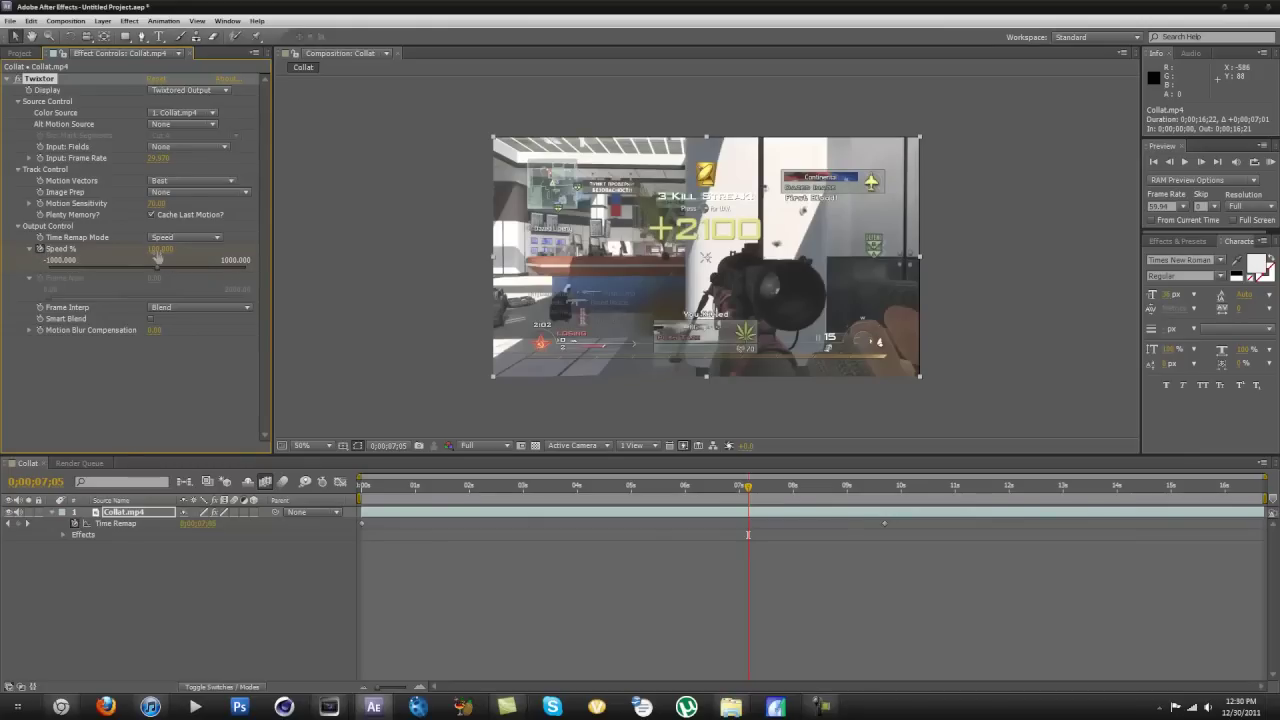
# Advance one frame and set Twixtor's Speed % to 1
pyautogui.click(1202, 162)
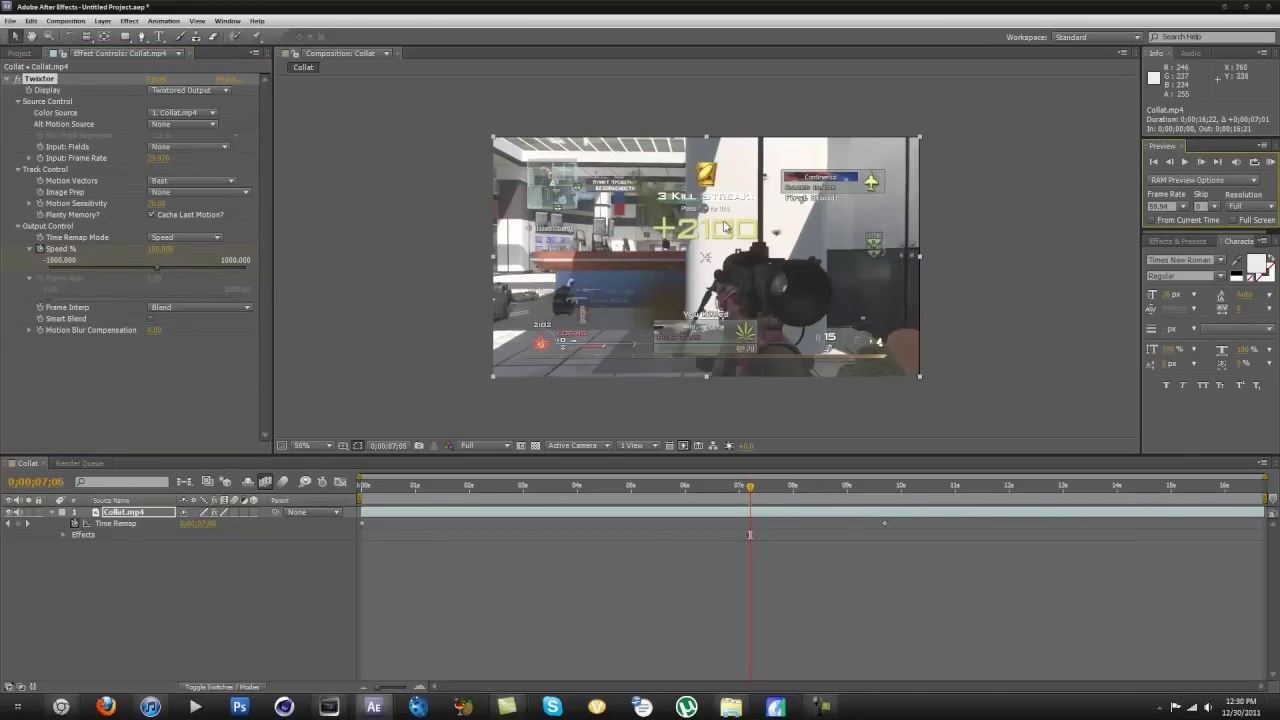
pyautogui.click(157, 249)
pyautogui.write('1')
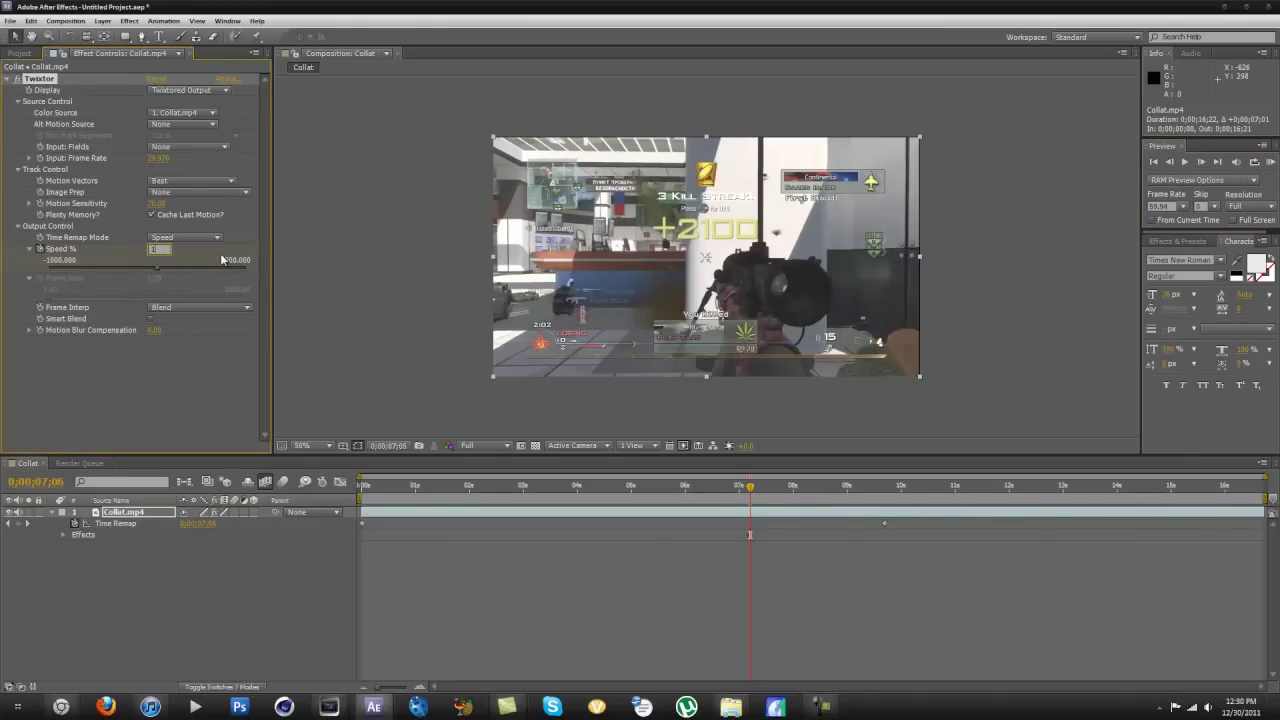
pyautogui.press('Return')
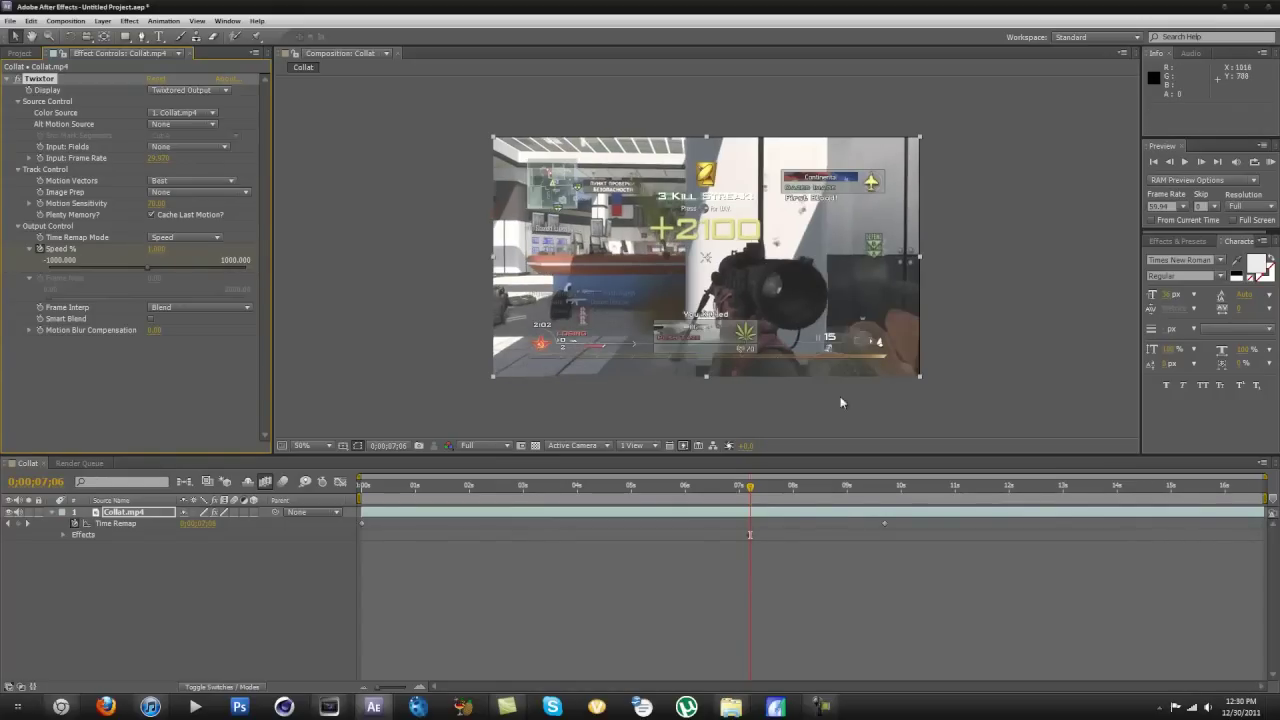
# Step forward five frames to check the slow-motion effect
pyautogui.click(1202, 162)
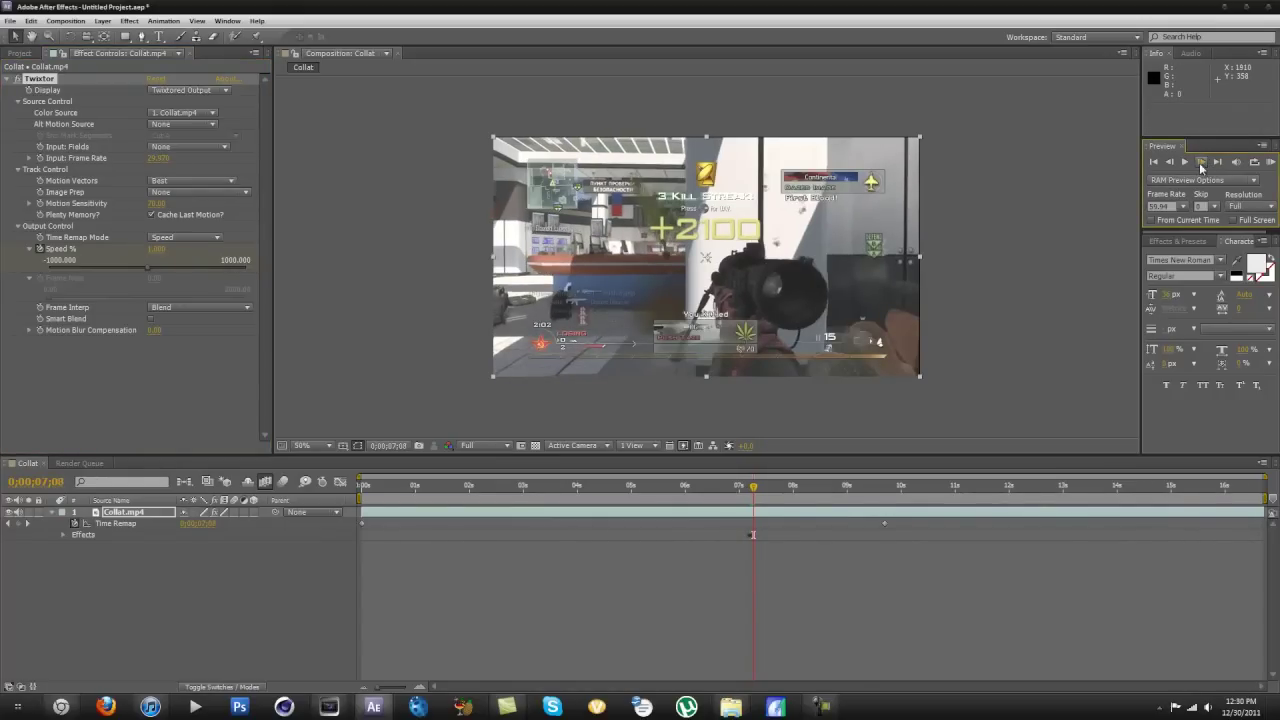
pyautogui.click(1200, 163)
pyautogui.click(1201, 162)
pyautogui.click(1201, 163)
pyautogui.click(1201, 163)
pyautogui.click(65, 21)
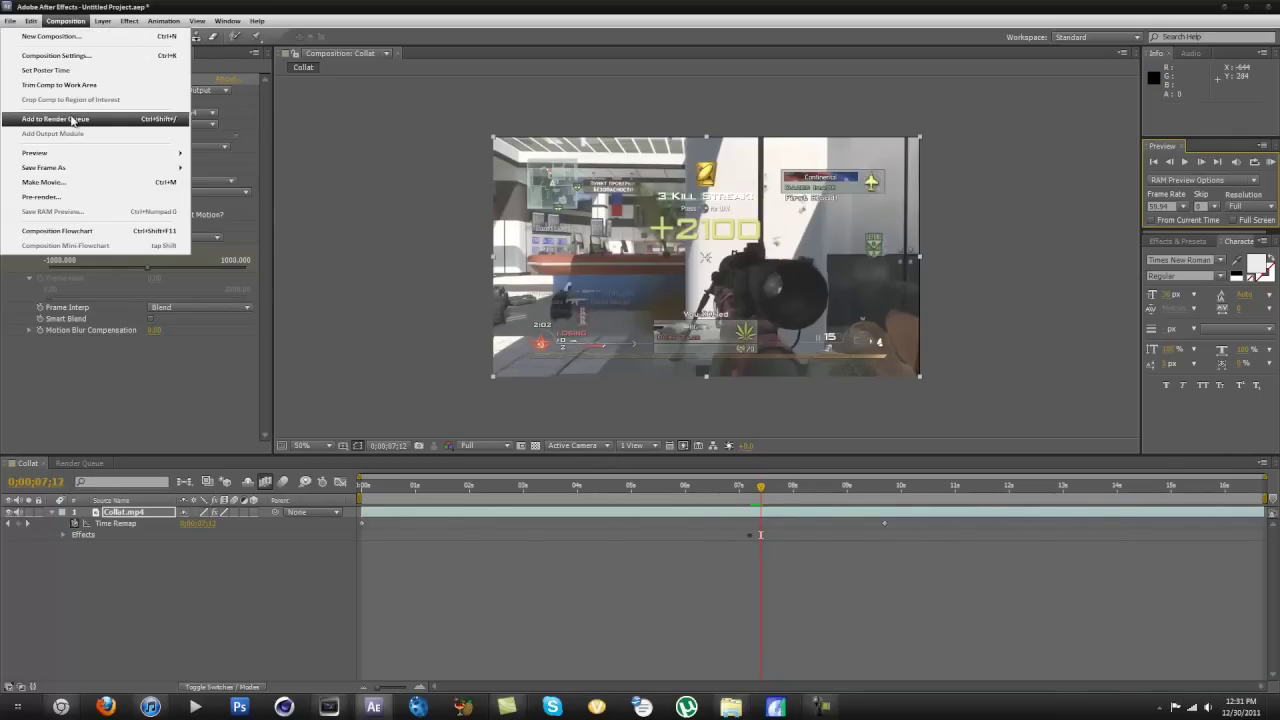
# Queue Collat with H.264 output to Collat.mp4, toggle audio output, and start rendering
pyautogui.click(78, 119)
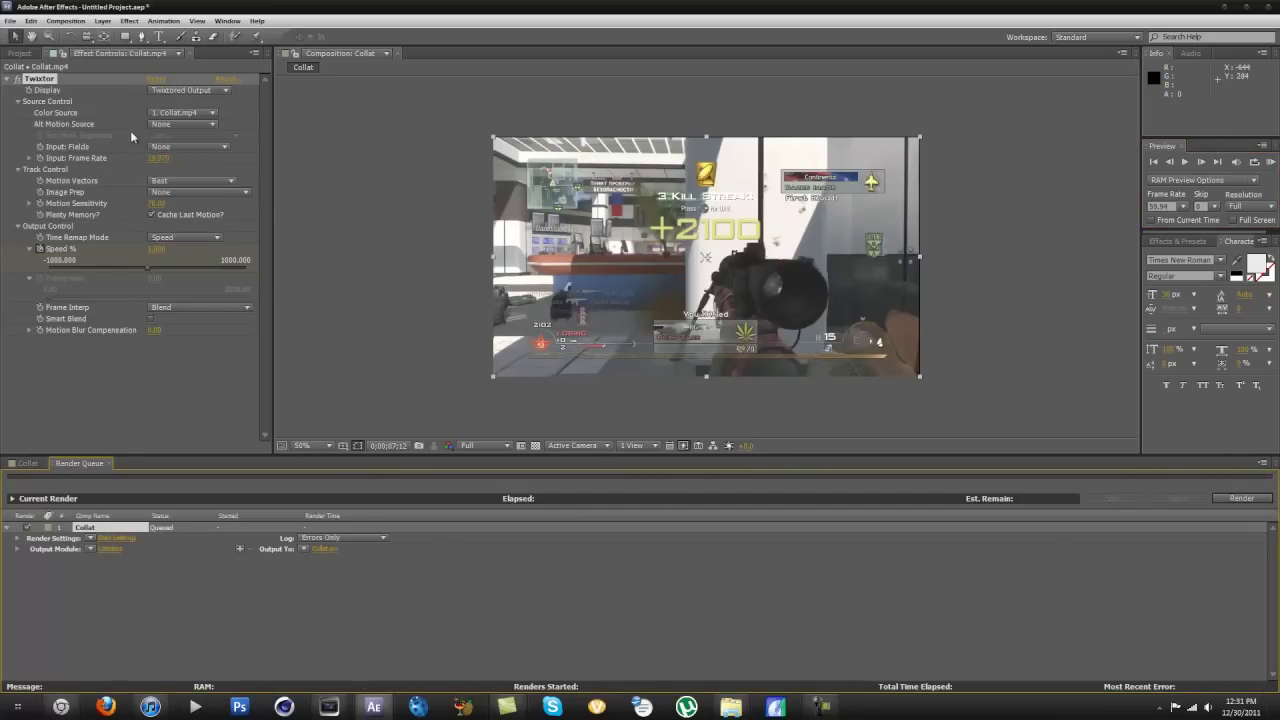
pyautogui.click(95, 552)
pyautogui.click(116, 553)
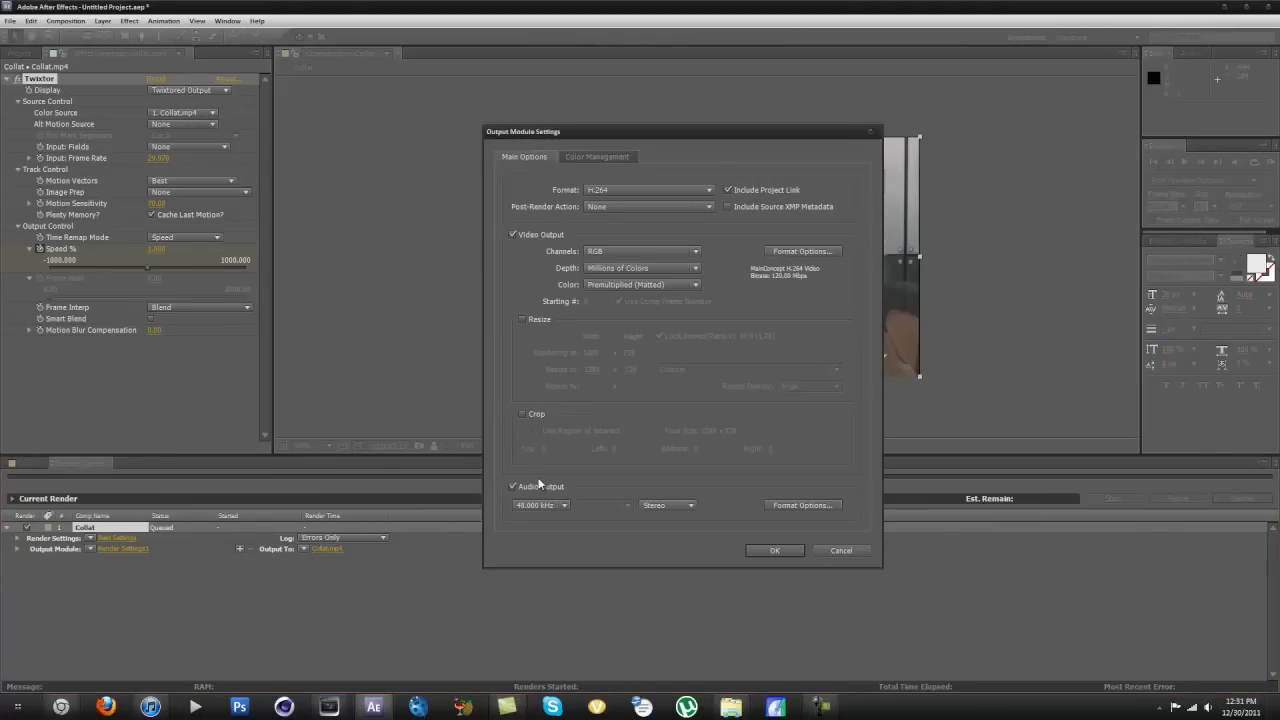
pyautogui.click(505, 489)
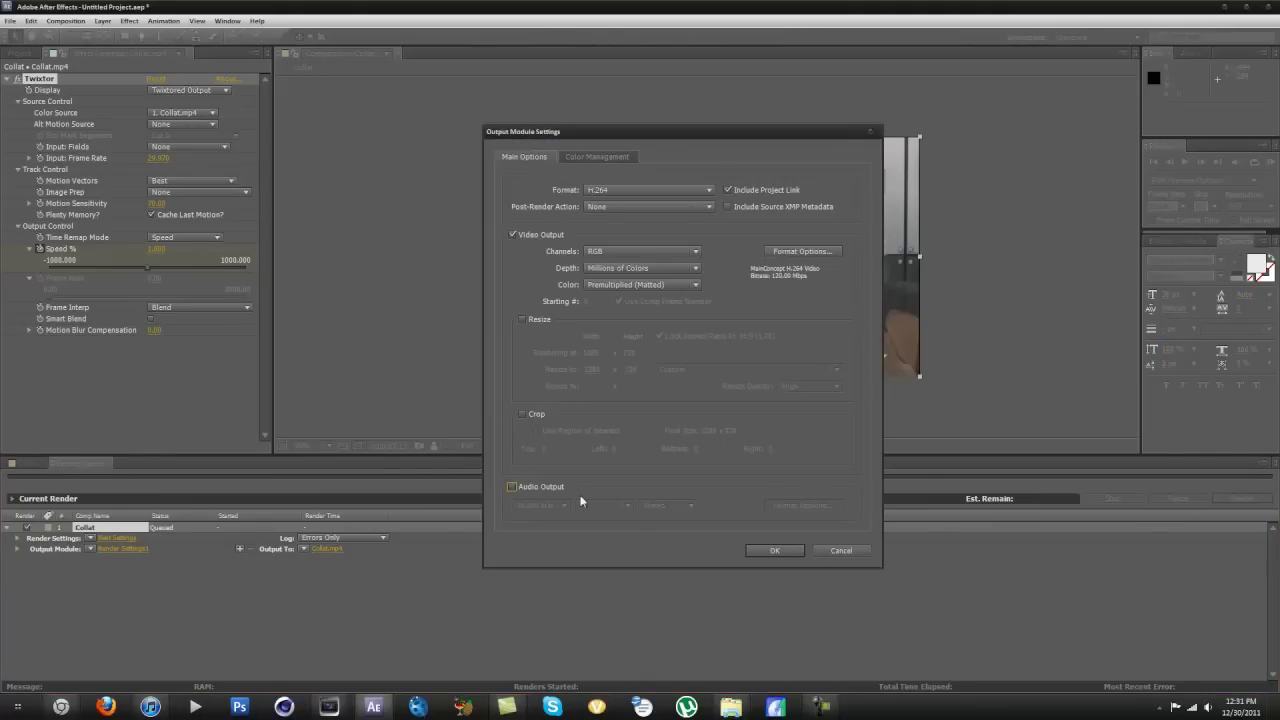
pyautogui.click(766, 551)
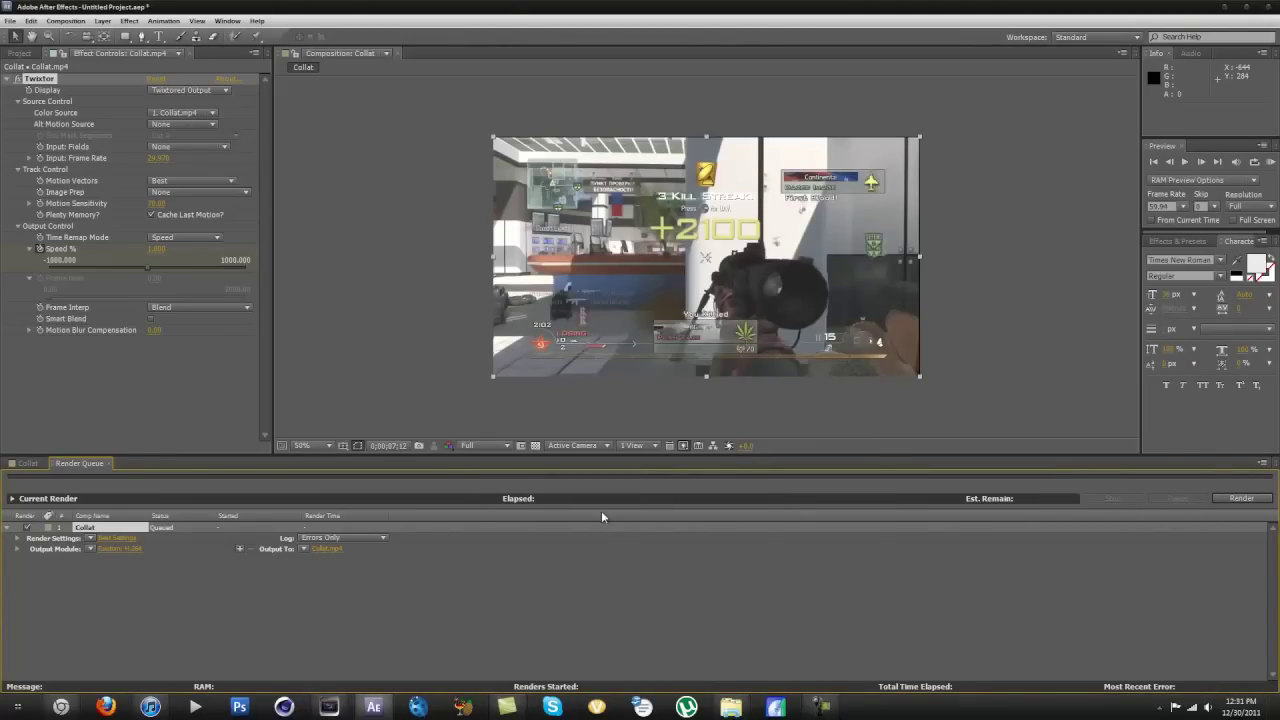
pyautogui.click(1248, 499)
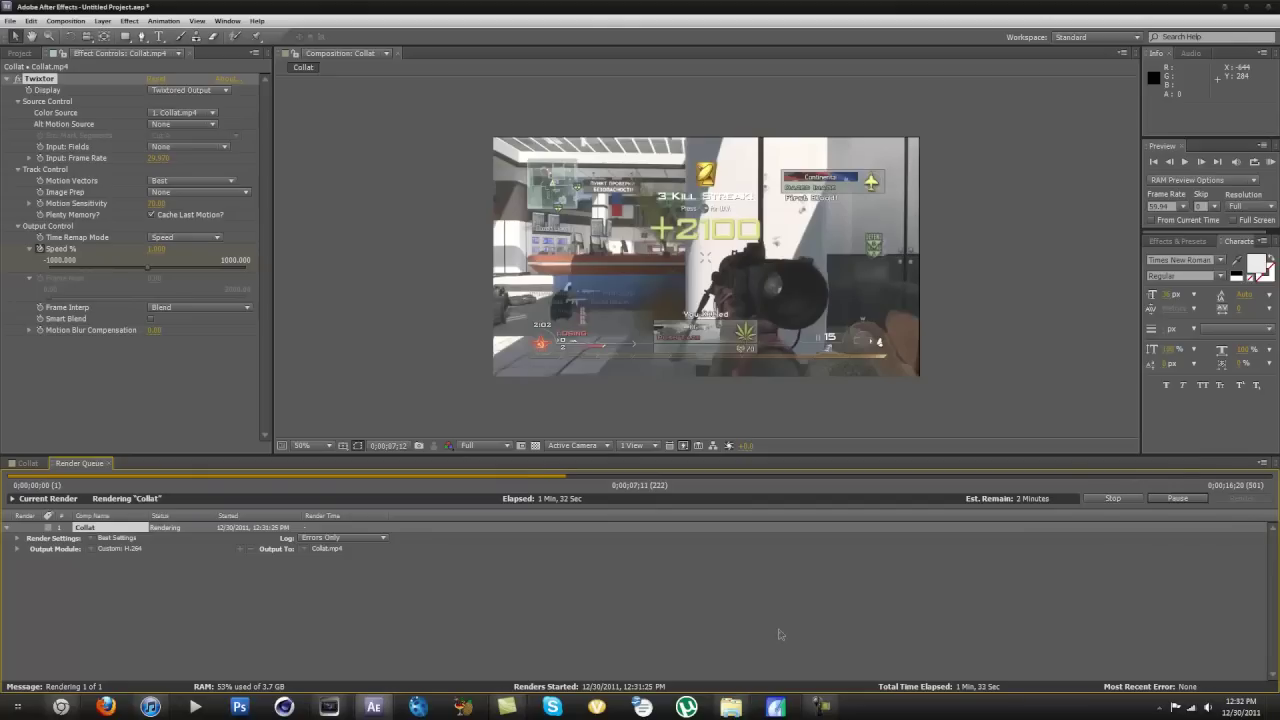
# Switch to another program while the Collat render runs to completion
pyautogui.click(818, 708)
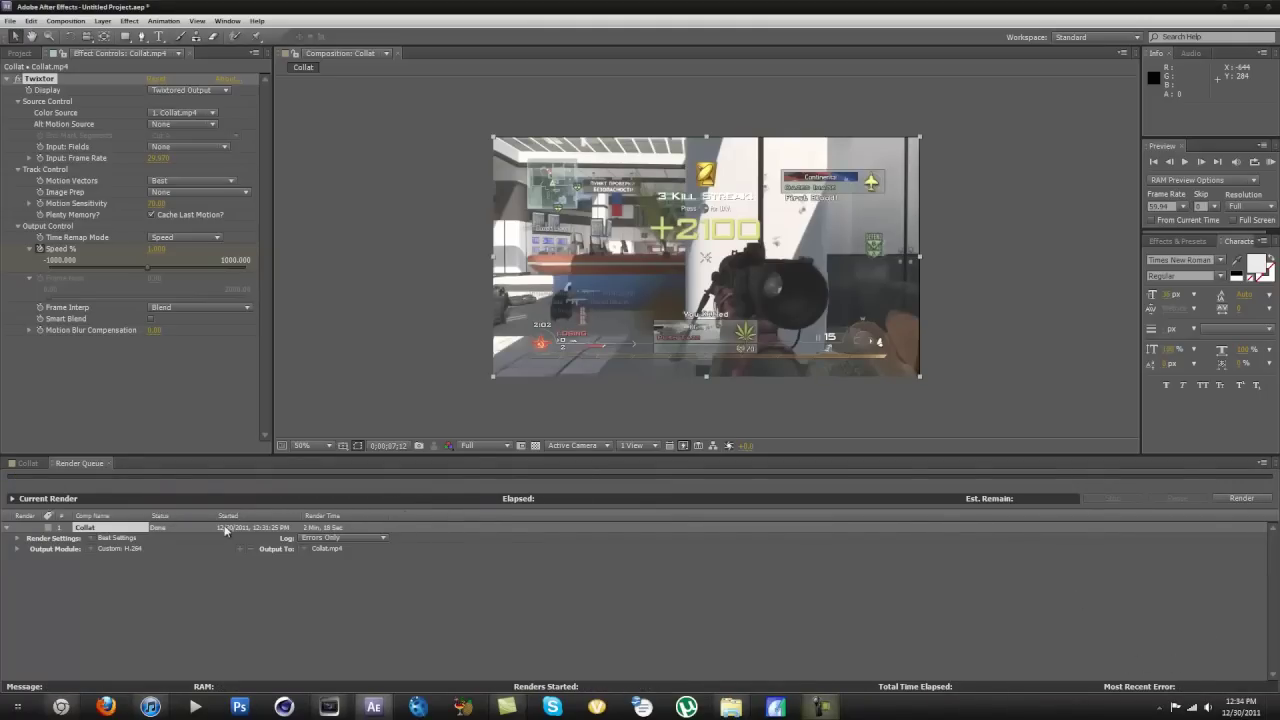
# Remove the finished render item from the queue and delete the Collat.mp4 layer
pyautogui.click(106, 532)
pyautogui.press('Delete')
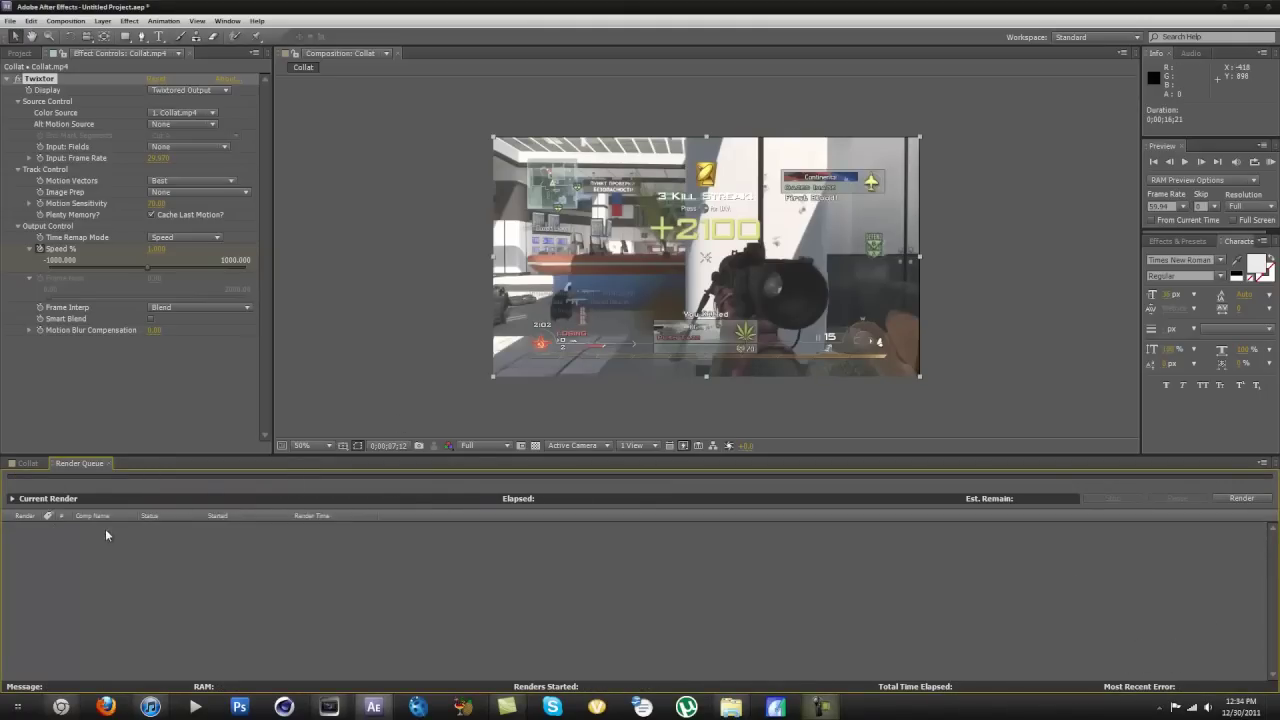
pyautogui.click(27, 463)
pyautogui.click(121, 513)
pyautogui.press('e')
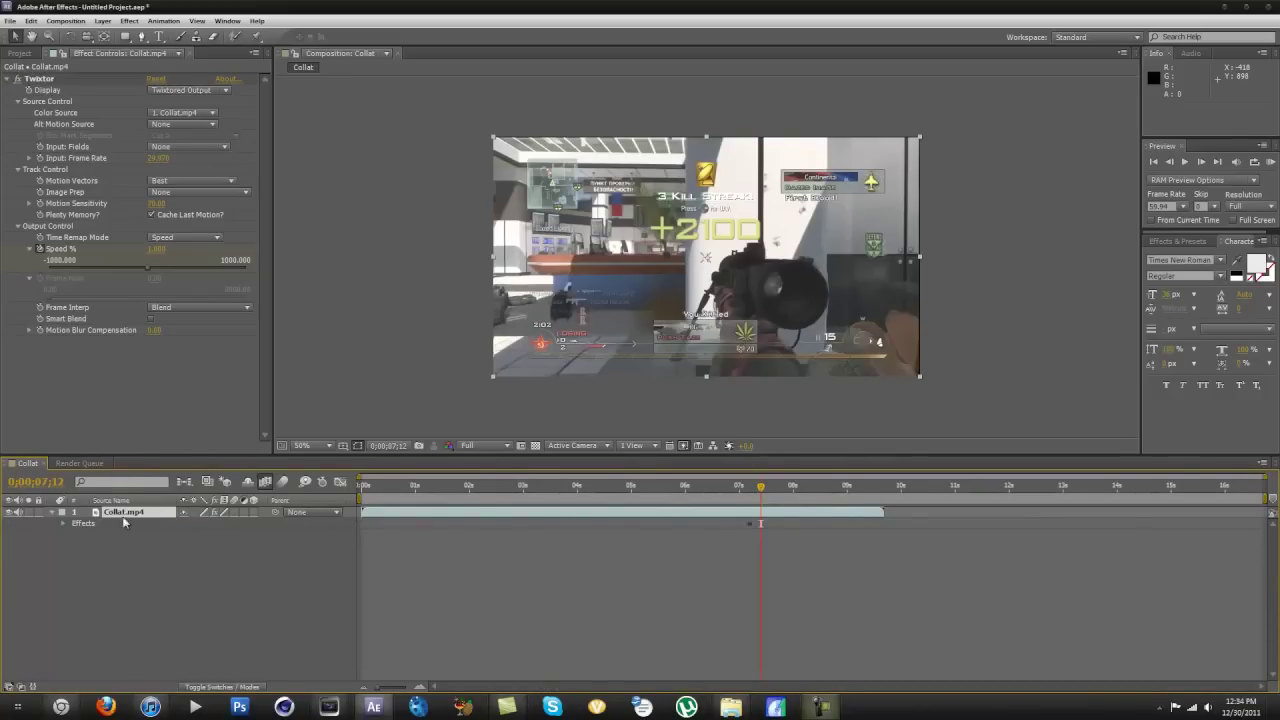
pyautogui.press('Delete')
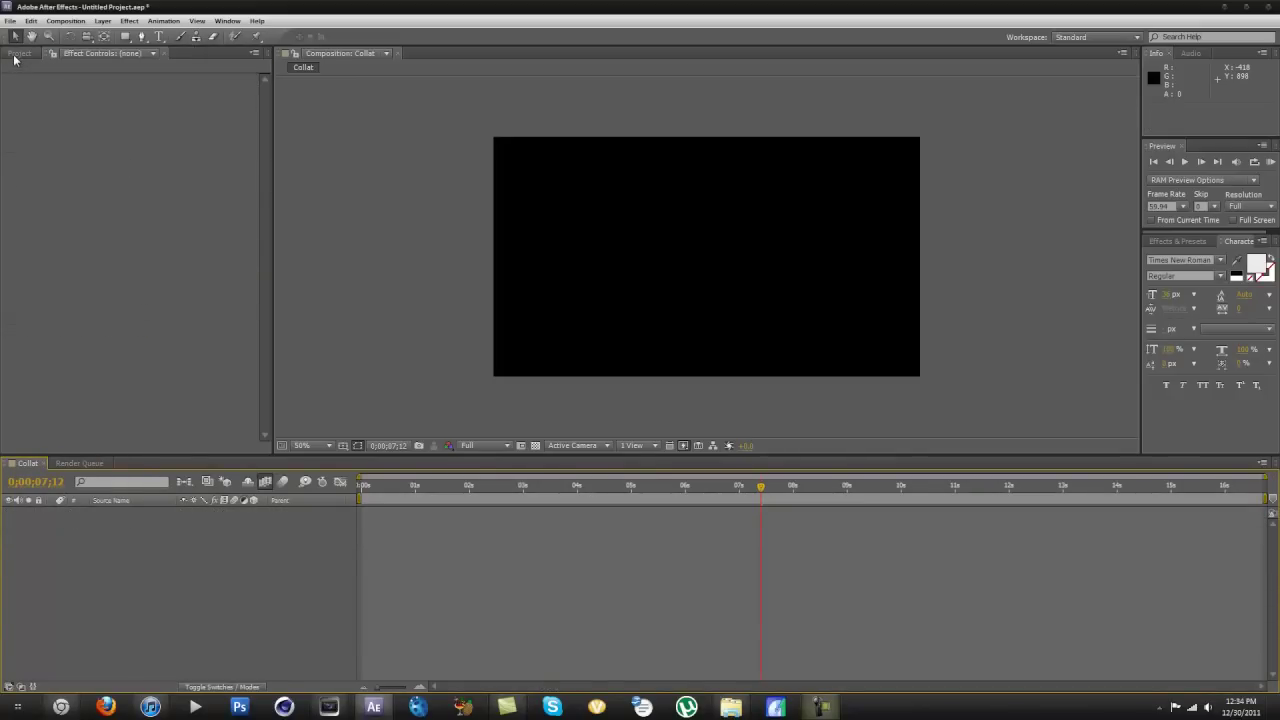
# Delete the Collat.mp4 footage and Collat composition from the project, then show the desktop
pyautogui.click(18, 53)
pyautogui.click(41, 185)
pyautogui.press('Delete')
pyautogui.click(44, 172)
pyautogui.press('Delete')
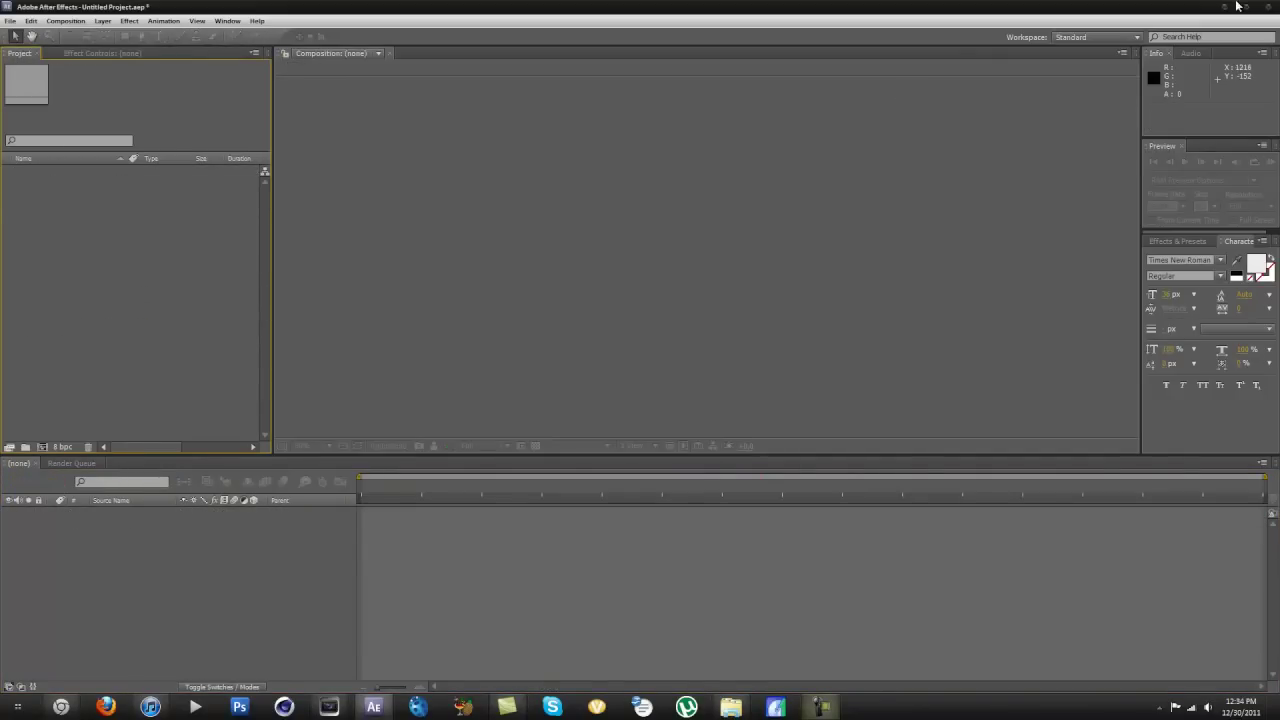
pyautogui.press('super+d')
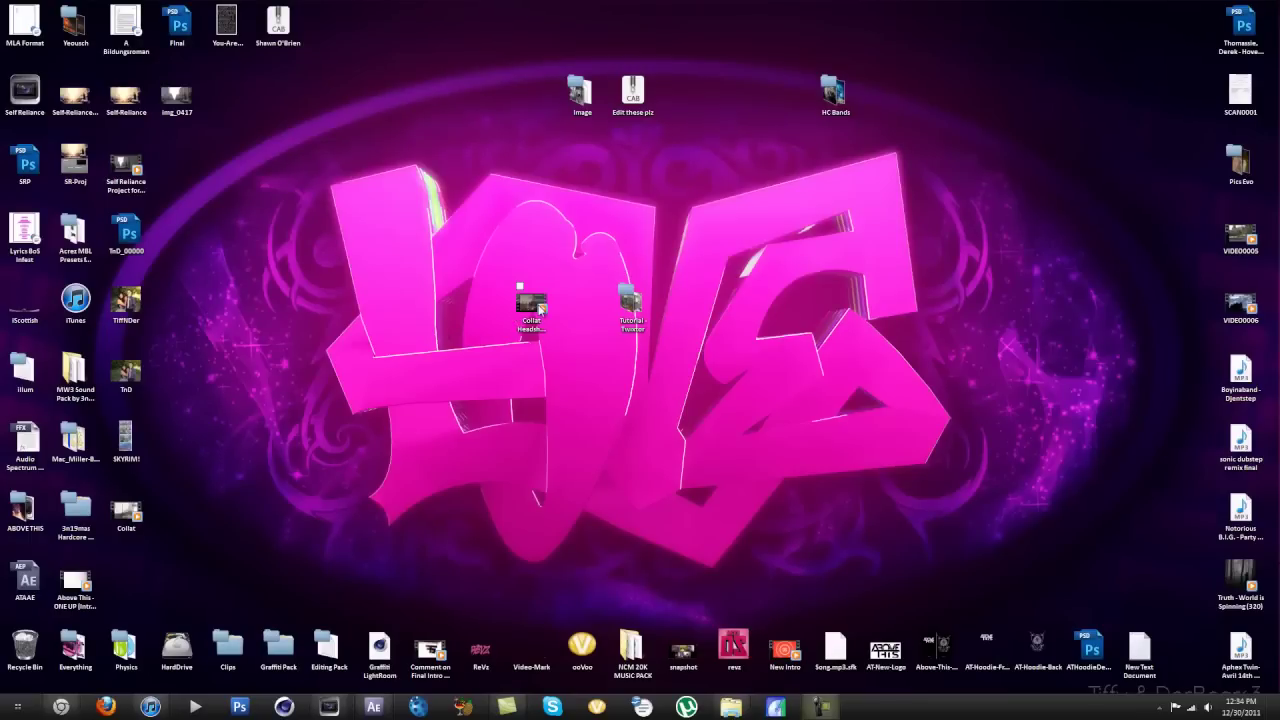
# Place Collat Headshot L86A1 below the Twixtor folder, Collat beside it, and move both centreward
pyautogui.moveTo(511, 355); pyautogui.dragTo(630, 380)
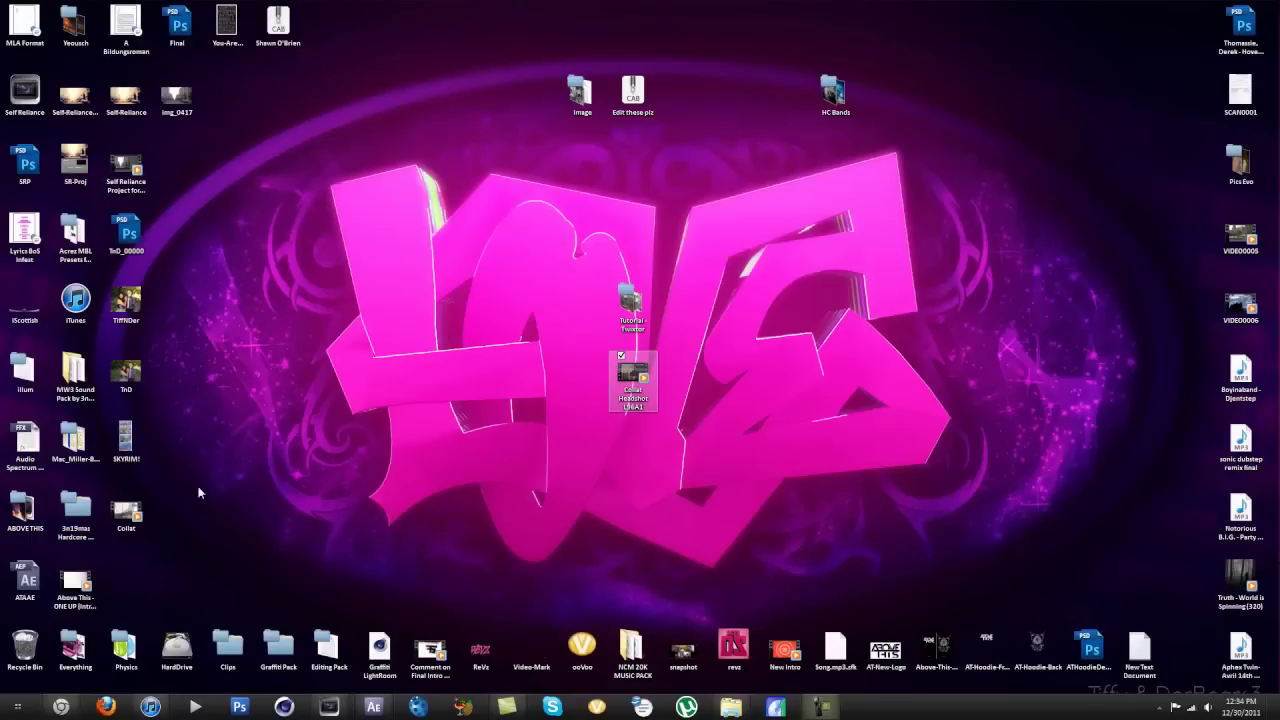
pyautogui.moveTo(130, 512); pyautogui.dragTo(690, 376)
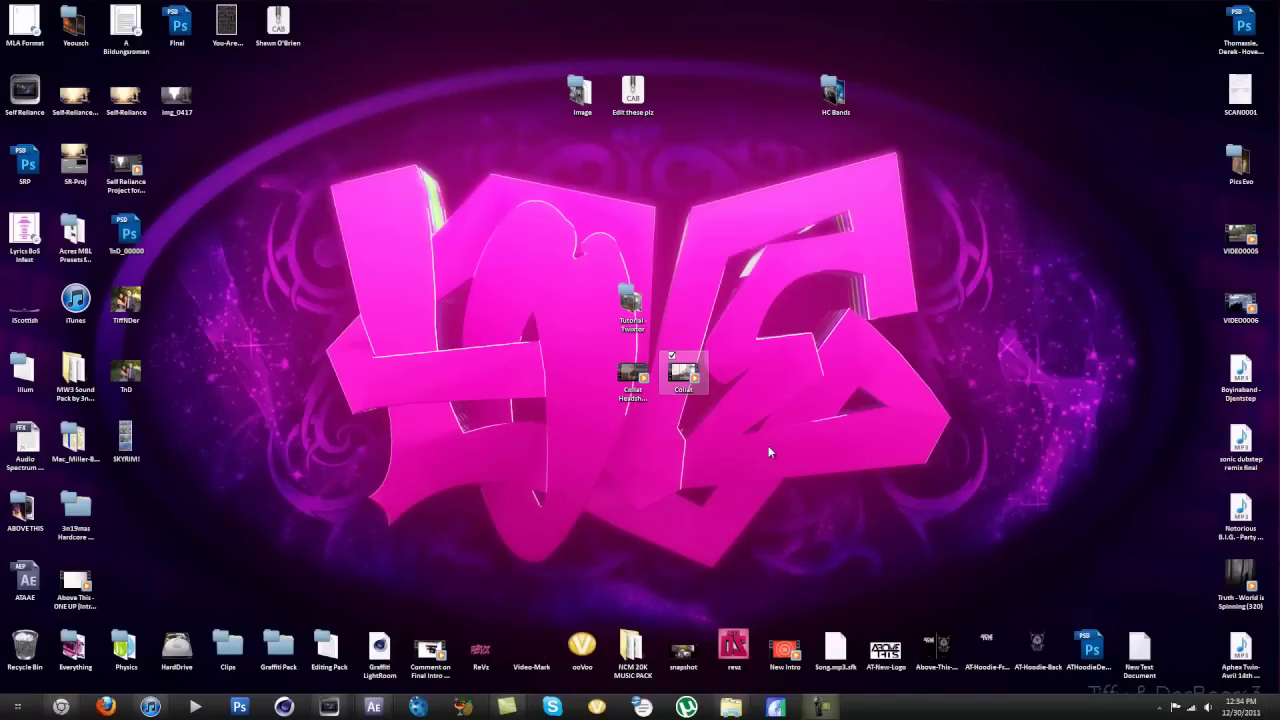
pyautogui.moveTo(768, 445); pyautogui.dragTo(566, 390)
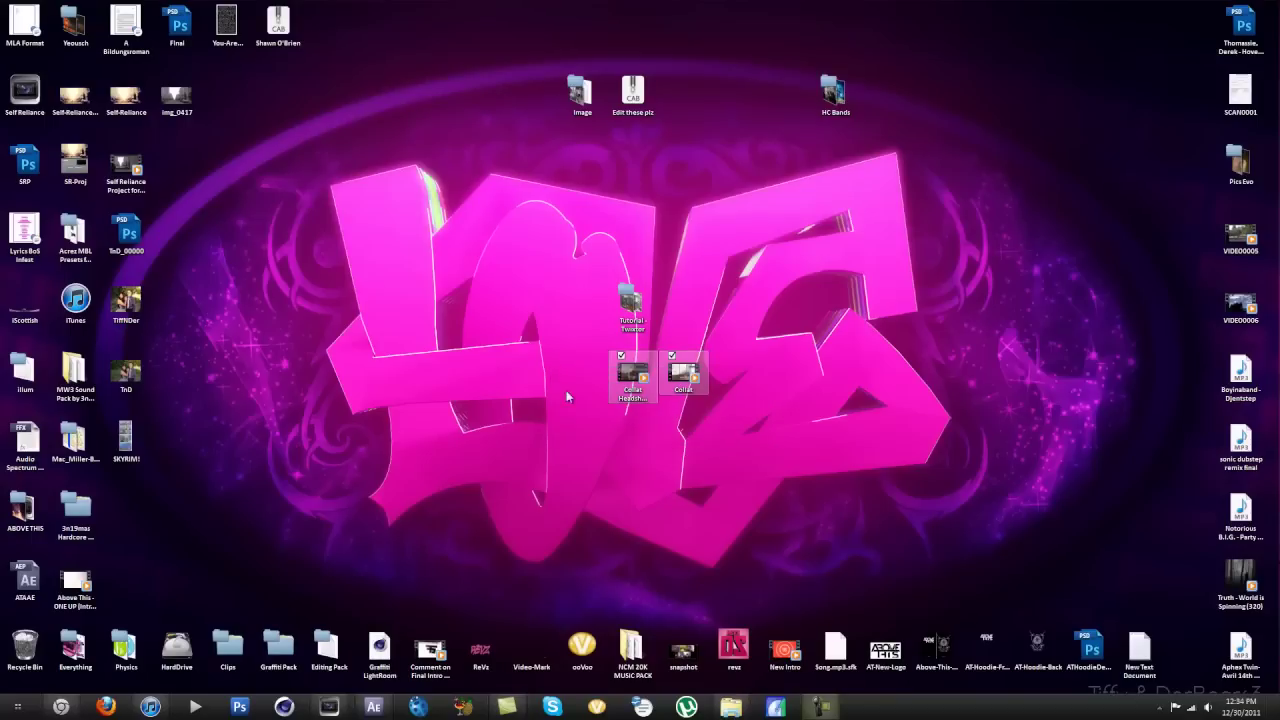
pyautogui.moveTo(745, 480); pyautogui.dragTo(588, 354)
pyautogui.moveTo(491, 310); pyautogui.dragTo(488, 305)
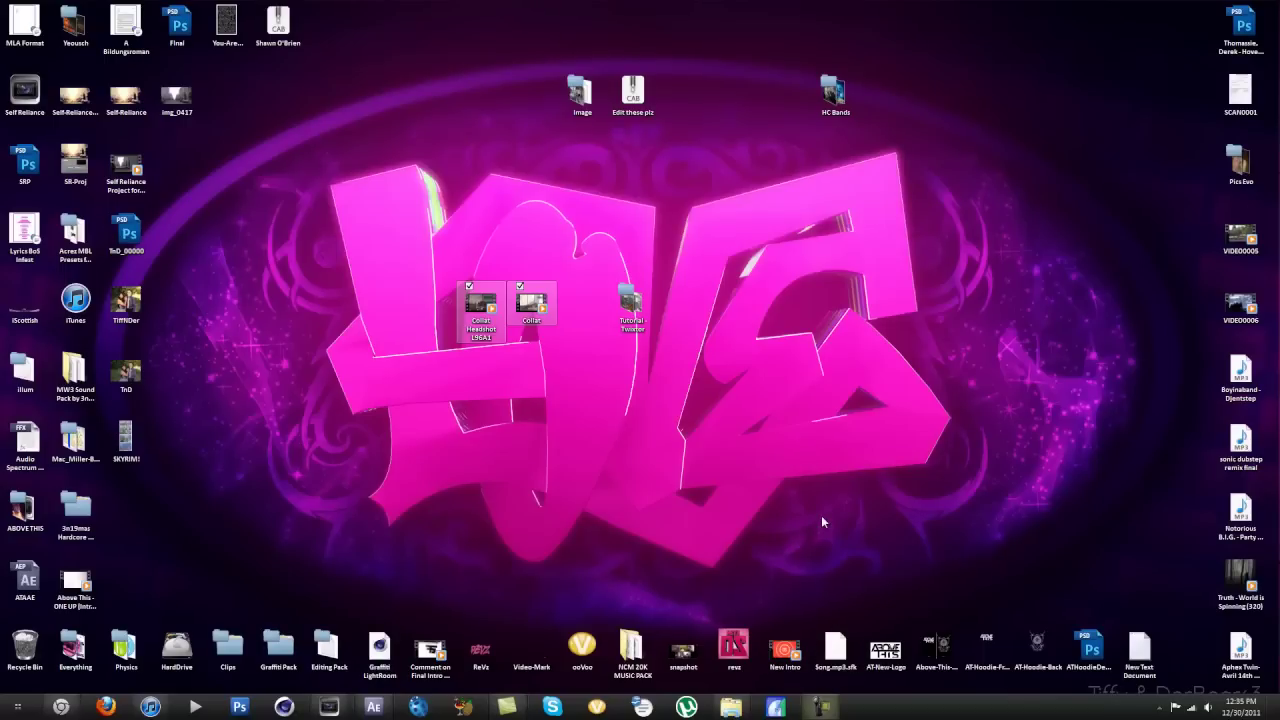
pyautogui.click(824, 707)
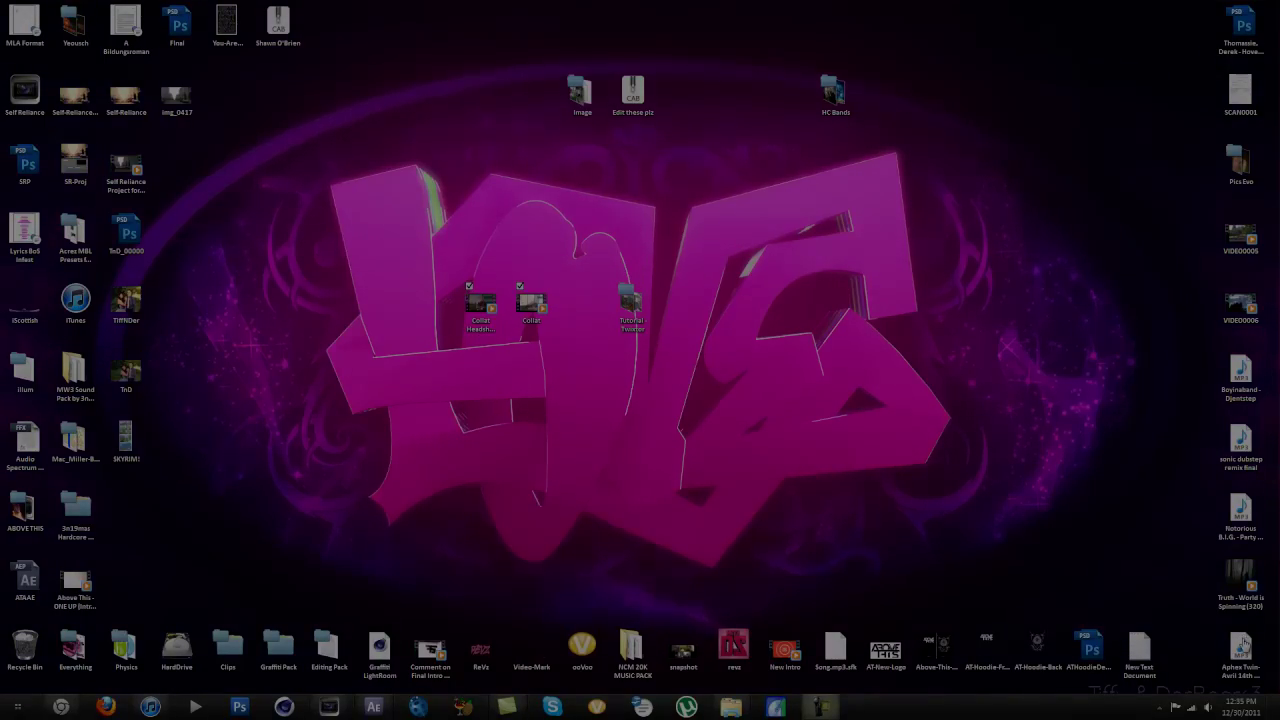